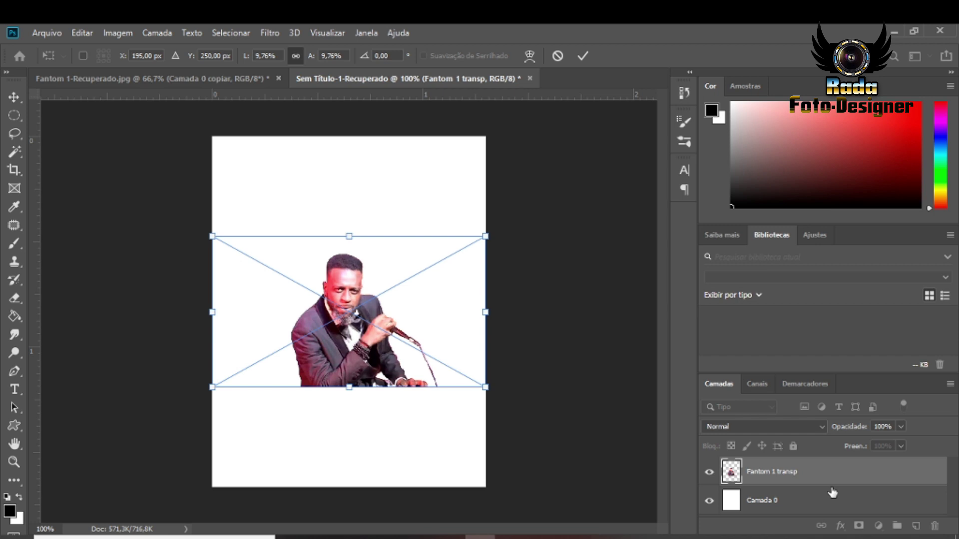
- Scale up the placed Fantom 1 transp photo and position it along the canvas's lower edge, then commit the transform
{"action": "left_click_drag", "start_coordinate": [221, 243], "coordinate": [172, 115]}
{"action": "left_click_drag", "start_coordinate": [394, 291], "coordinate": [418, 288]}
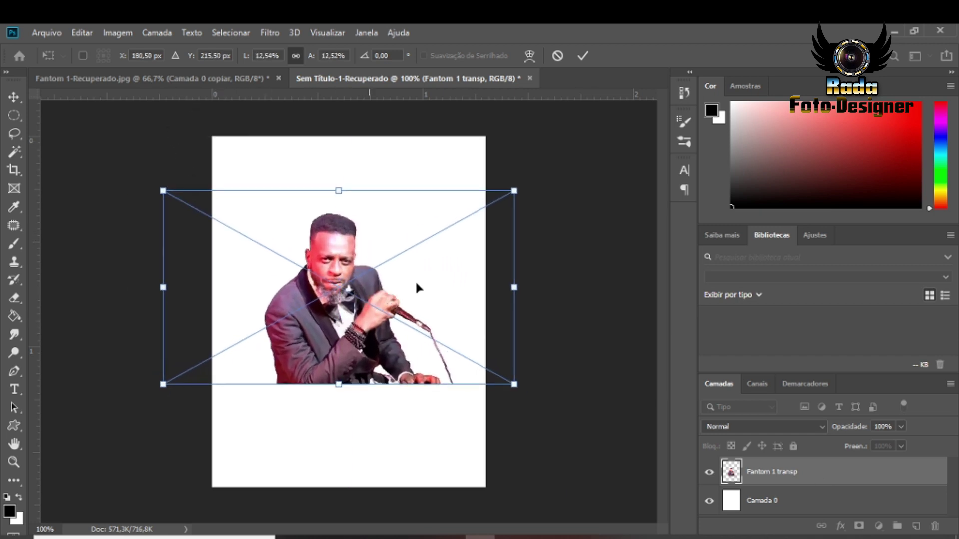
{"action": "left_click_drag", "start_coordinate": [514, 191], "coordinate": [571, 156]}
{"action": "left_click_drag", "start_coordinate": [411, 267], "coordinate": [385, 297]}
{"action": "left_click_drag", "start_coordinate": [549, 186], "coordinate": [634, 141]}
{"action": "left_click_drag", "start_coordinate": [311, 287], "coordinate": [262, 354]}
{"action": "left_click_drag", "start_coordinate": [589, 348], "coordinate": [571, 349]}
{"action": "left_click_drag", "start_coordinate": [372, 350], "coordinate": [381, 350]}
{"action": "key", "text": "Return"}
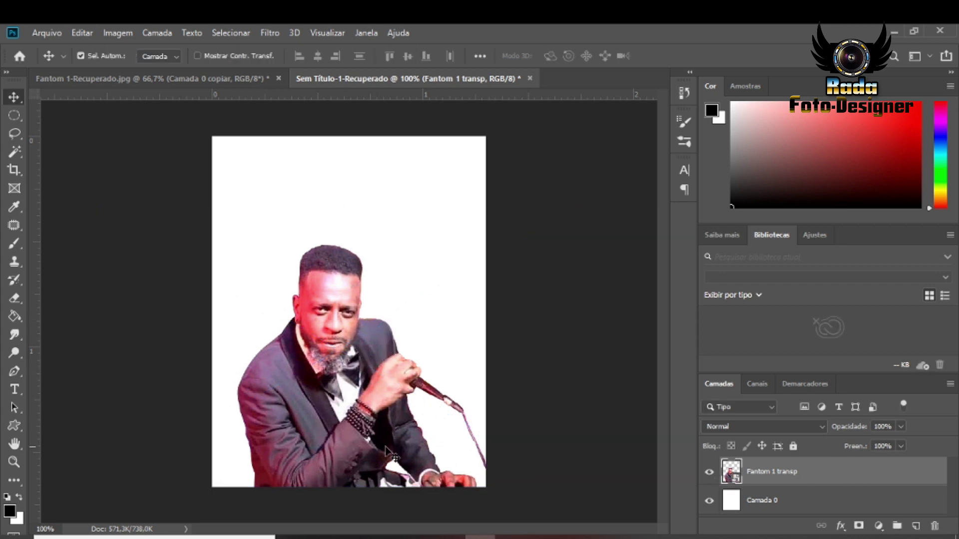
- Delete the white Camada 0 layer and add a layer mask to the Fantom 1 transp layer
{"action": "right_click", "coordinate": [826, 483]}
{"action": "left_click", "coordinate": [724, 274]}
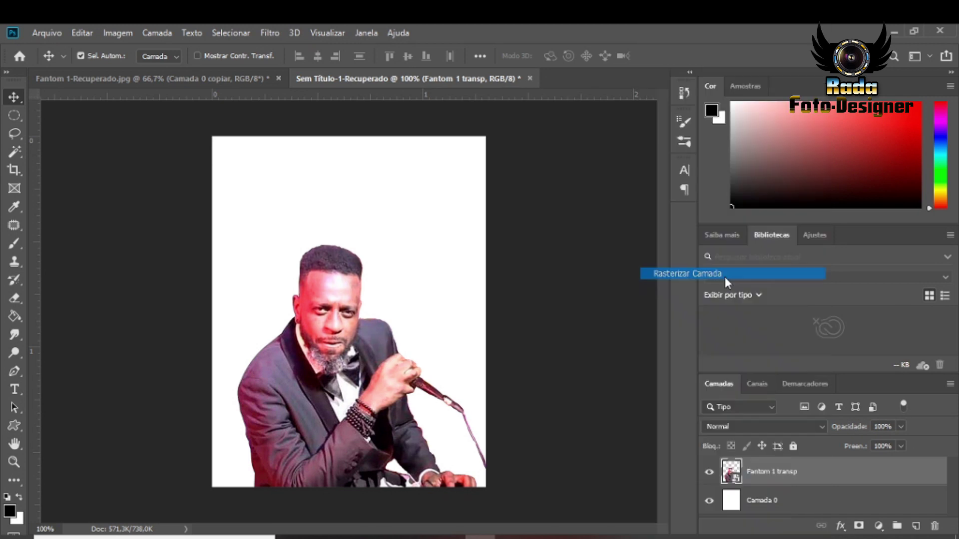
{"action": "left_click", "coordinate": [823, 502]}
{"action": "left_click", "coordinate": [934, 526]}
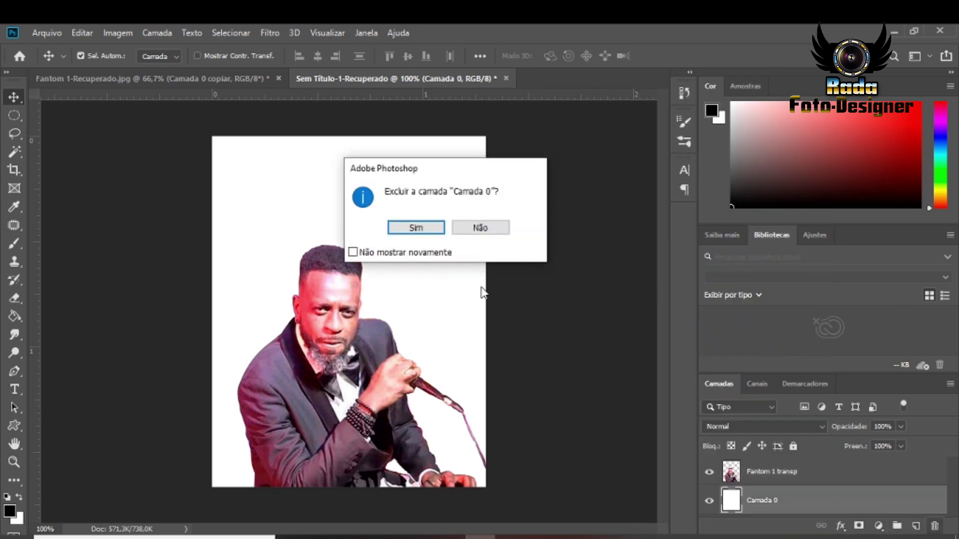
{"action": "left_click", "coordinate": [405, 227]}
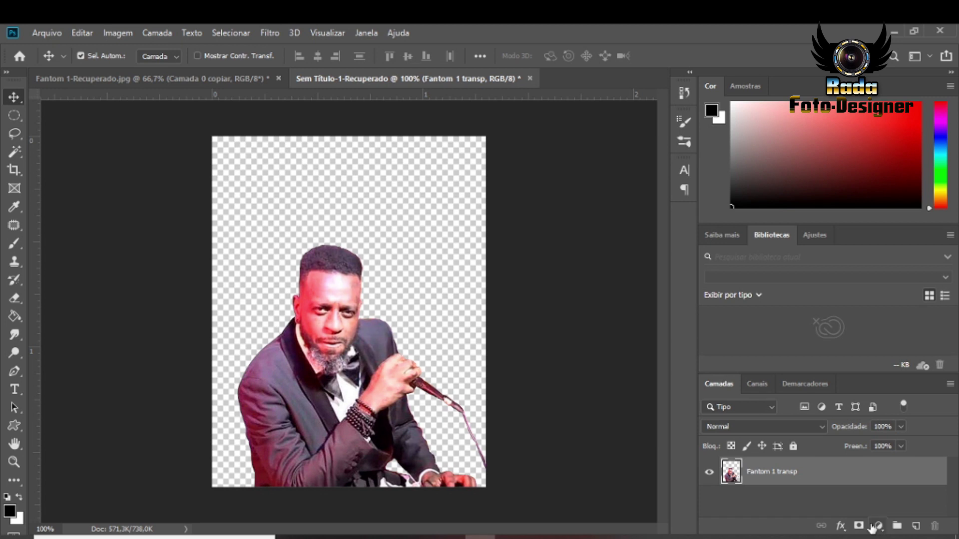
{"action": "left_click", "coordinate": [860, 526]}
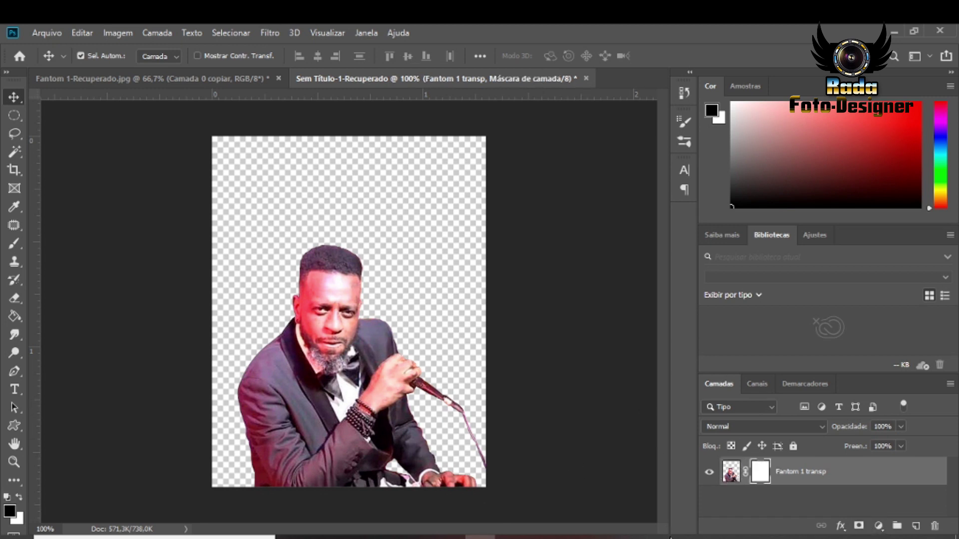
- Add a gradient fill layer using the Preto, Branco preset and set its dark stop to black
{"action": "left_click", "coordinate": [877, 527]}
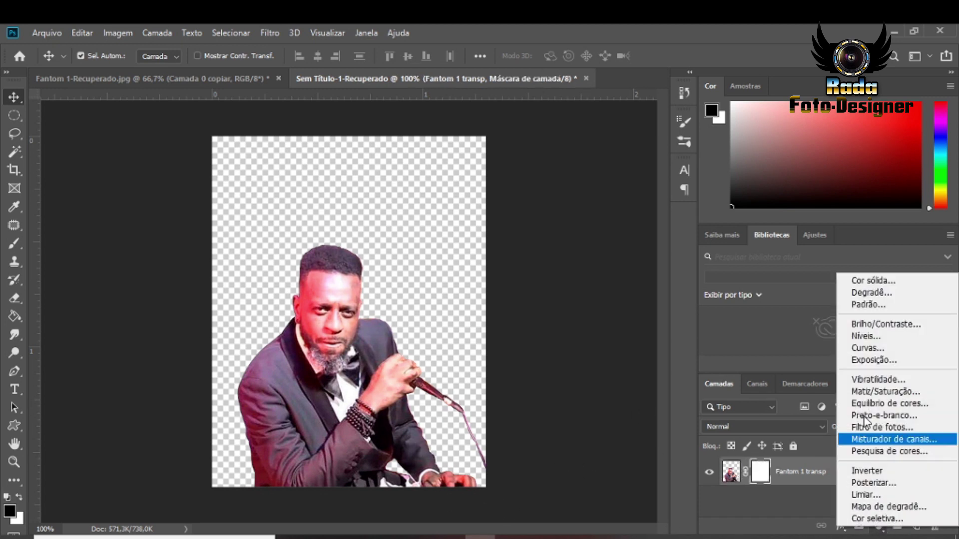
{"action": "left_click", "coordinate": [878, 291]}
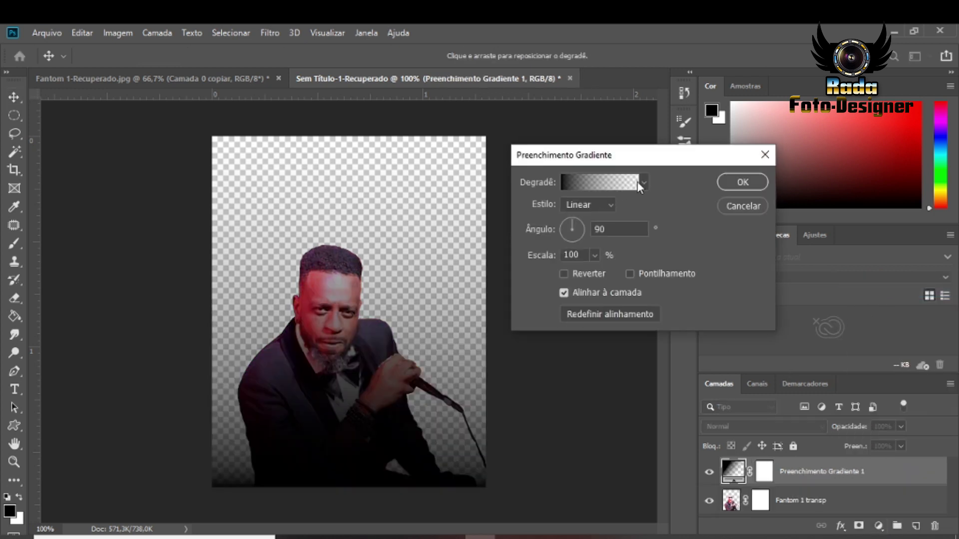
{"action": "left_click", "coordinate": [637, 182]}
{"action": "left_click", "coordinate": [594, 158]}
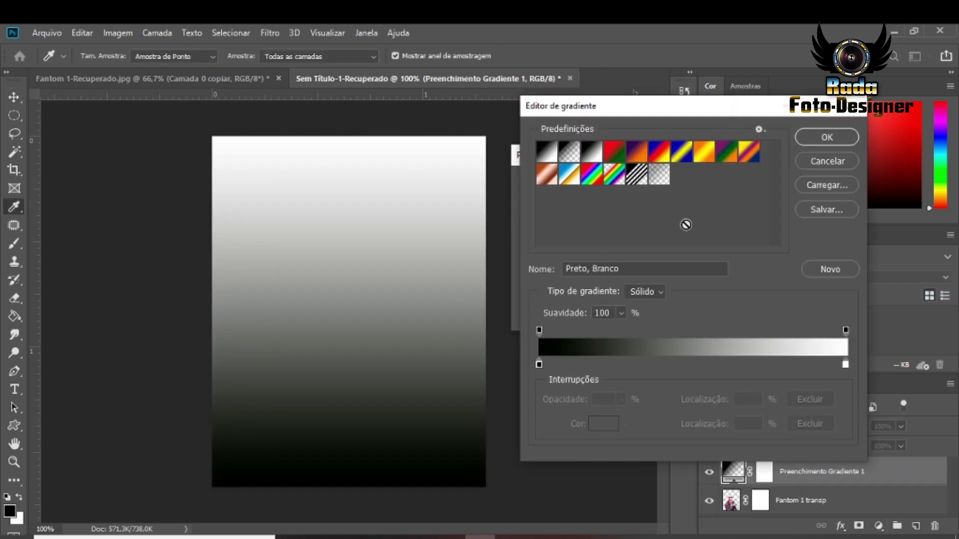
{"action": "left_click", "coordinate": [539, 365]}
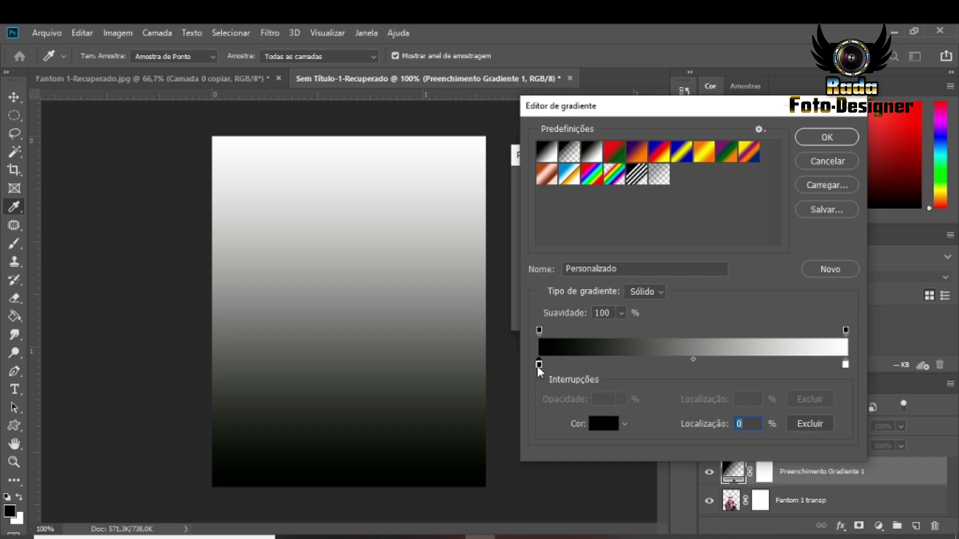
{"action": "double_click", "coordinate": [539, 365]}
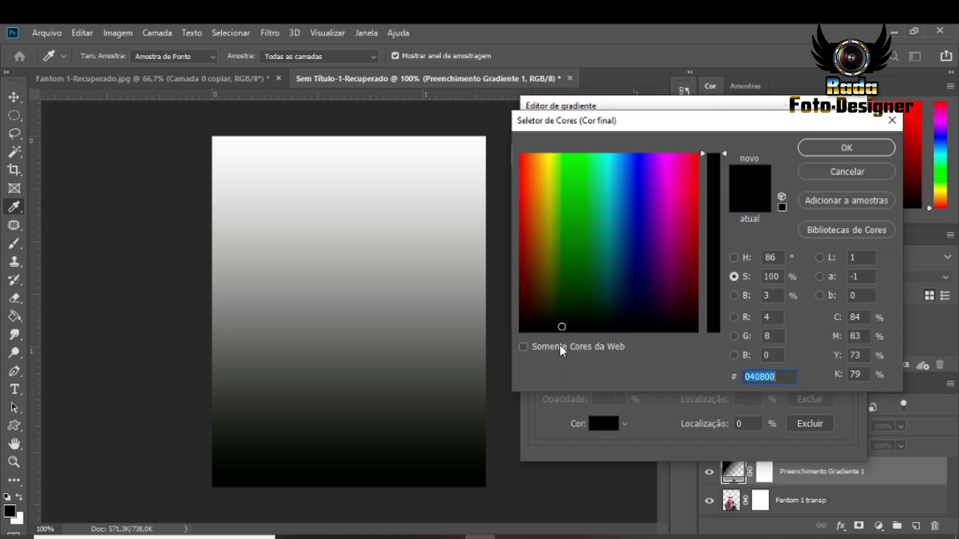
{"action": "left_click", "coordinate": [829, 148]}
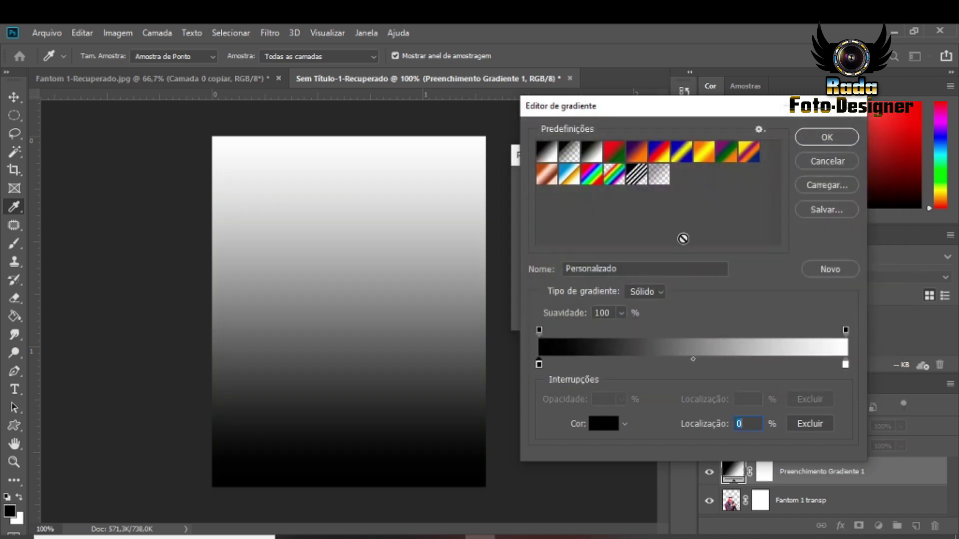
- Change the gradient's white end stop to a very dark navy blue
{"action": "double_click", "coordinate": [846, 364]}
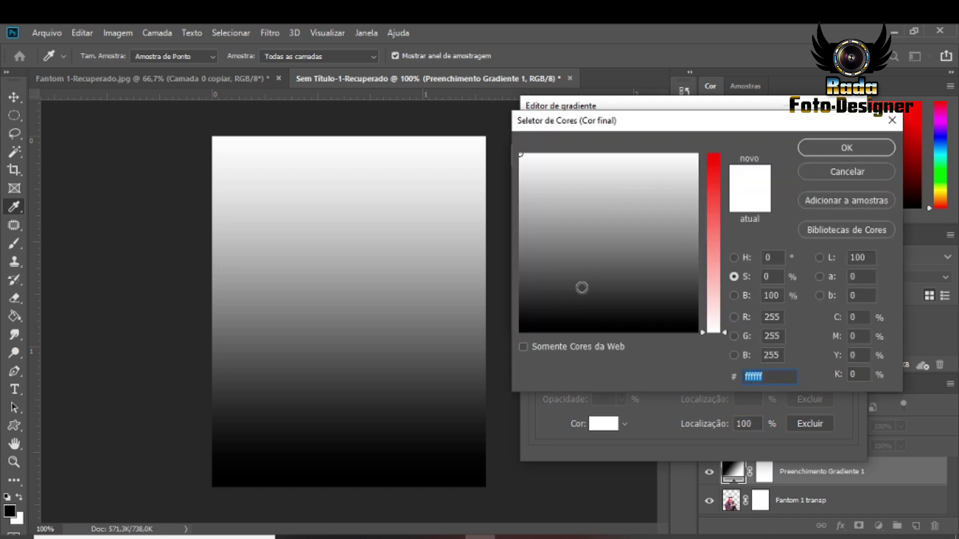
{"action": "left_click", "coordinate": [552, 302]}
{"action": "left_click_drag", "start_coordinate": [556, 299], "coordinate": [562, 299]}
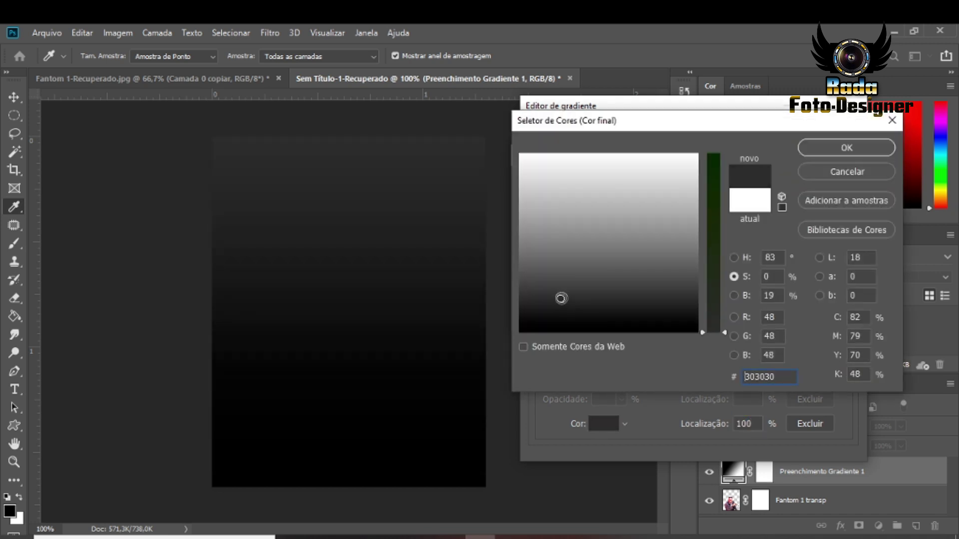
{"action": "mouse_move", "coordinate": [724, 332]}
{"action": "left_mouse_down"}
{"action": "mouse_move", "coordinate": [725, 267]}
{"action": "mouse_move", "coordinate": [714, 240]}
{"action": "mouse_move", "coordinate": [636, 228]}
{"action": "left_mouse_up"}
{"action": "key", "text": "Down"}
{"action": "key", "text": "Down"}
{"action": "key", "text": "Down"}
{"action": "key", "text": "Down"}
{"action": "key", "text": "Down"}
{"action": "key", "text": "Down"}
{"action": "key", "text": "Down"}
{"action": "key", "text": "Down"}
{"action": "key", "text": "Down"}
{"action": "key", "text": "Down"}
{"action": "key", "text": "Down"}
{"action": "key", "text": "Down"}
{"action": "key", "text": "Down"}
{"action": "key", "text": "Down"}
{"action": "key", "text": "Down"}
{"action": "key", "text": "Down"}
{"action": "key", "text": "Down"}
{"action": "key", "text": "Down"}
{"action": "key", "text": "Down"}
{"action": "key", "text": "Down"}
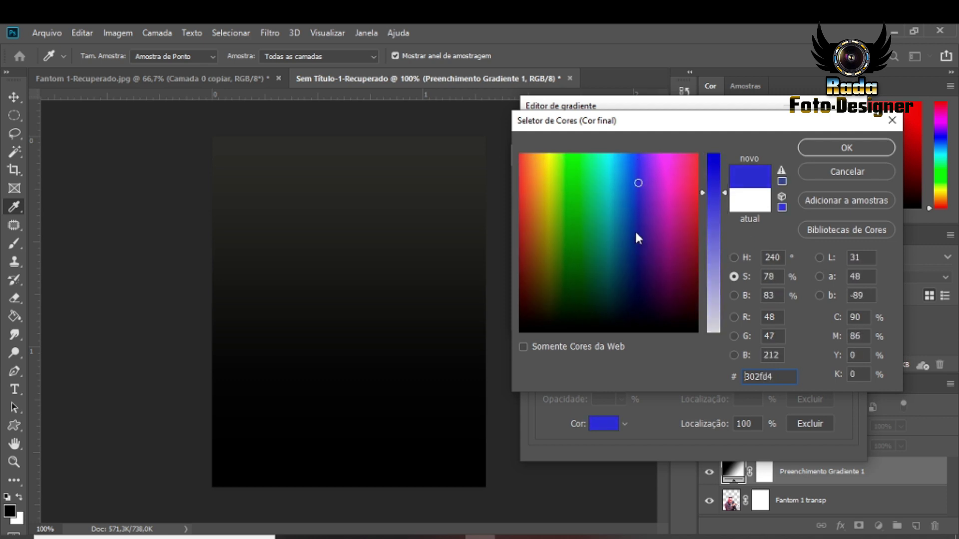
{"action": "left_click", "coordinate": [636, 229]}
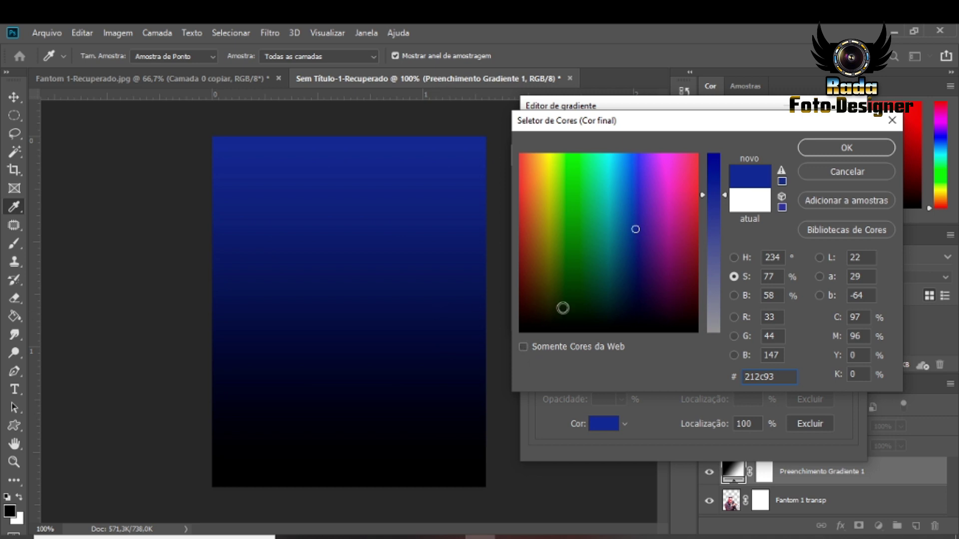
{"action": "mouse_move", "coordinate": [705, 195]}
{"action": "left_mouse_down"}
{"action": "mouse_move", "coordinate": [711, 166]}
{"action": "mouse_move", "coordinate": [711, 202]}
{"action": "left_mouse_up"}
{"action": "left_click", "coordinate": [645, 284]}
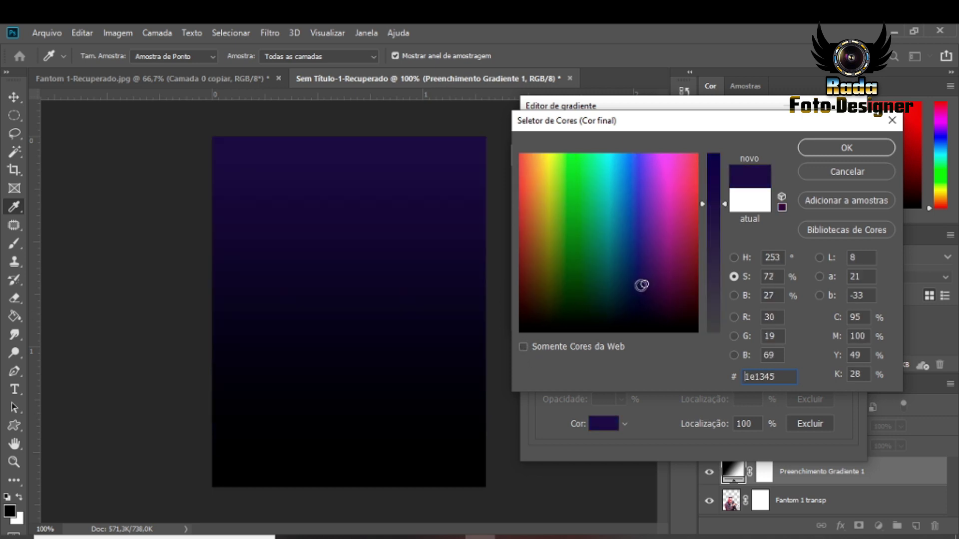
{"action": "left_click", "coordinate": [645, 299]}
{"action": "left_click", "coordinate": [639, 307]}
{"action": "left_click", "coordinate": [844, 148]}
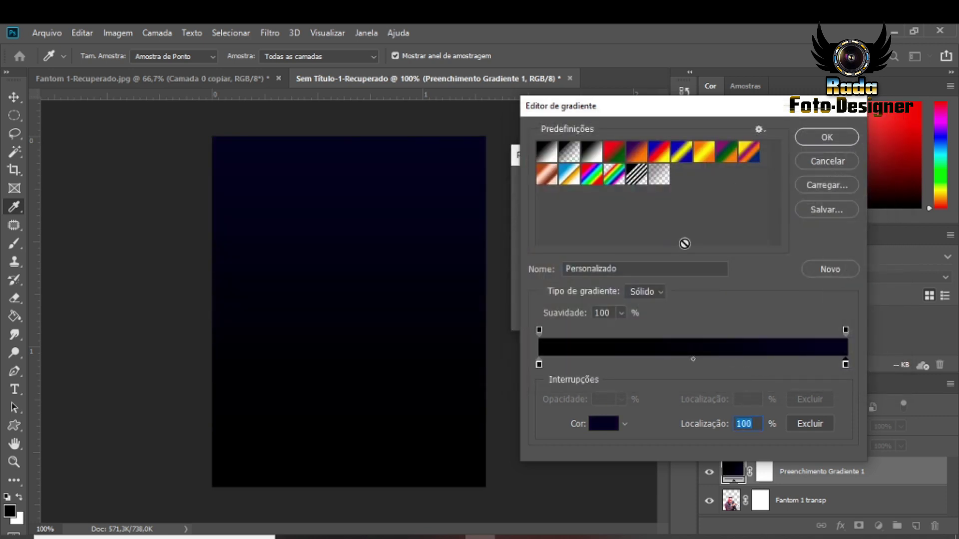
- Set the gradient fill's style to Radial with reverse and dithering enabled, and apply it
{"action": "left_click", "coordinate": [814, 142]}
{"action": "left_click", "coordinate": [609, 205]}
{"action": "left_click", "coordinate": [580, 227]}
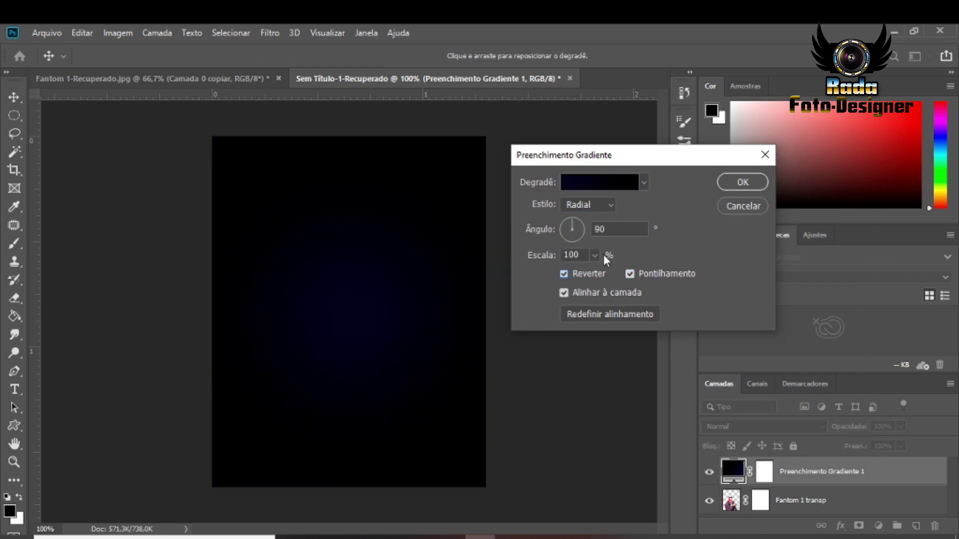
{"action": "left_click", "coordinate": [743, 183]}
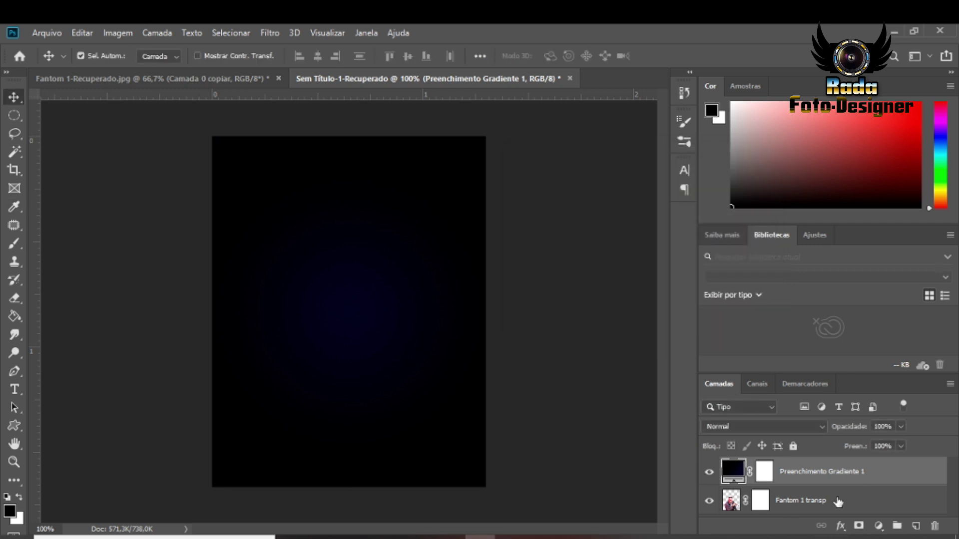
- Move the Fantom 1 transp layer above the gradient fill and shift the photo slightly to the right
{"action": "left_click_drag", "start_coordinate": [823, 505], "coordinate": [821, 474]}
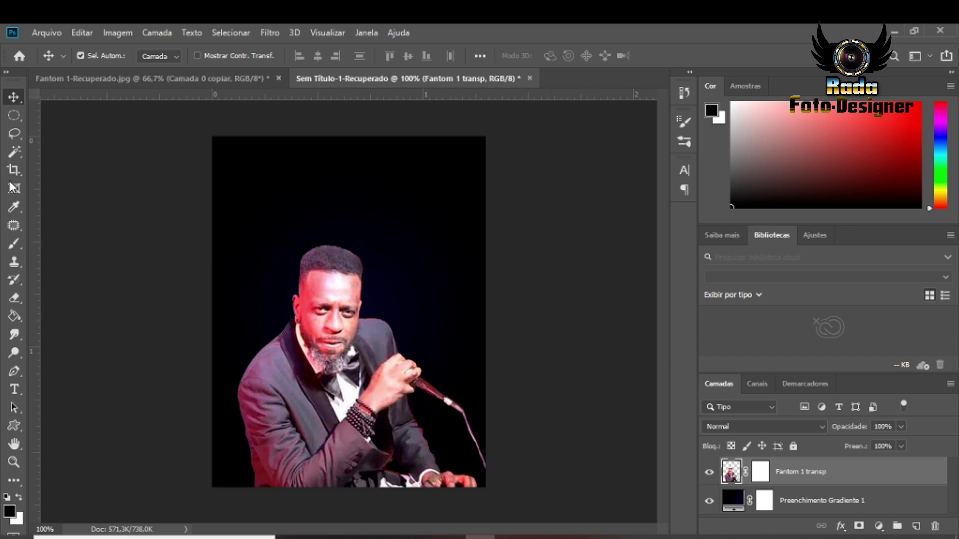
{"action": "left_click_drag", "start_coordinate": [315, 356], "coordinate": [320, 338]}
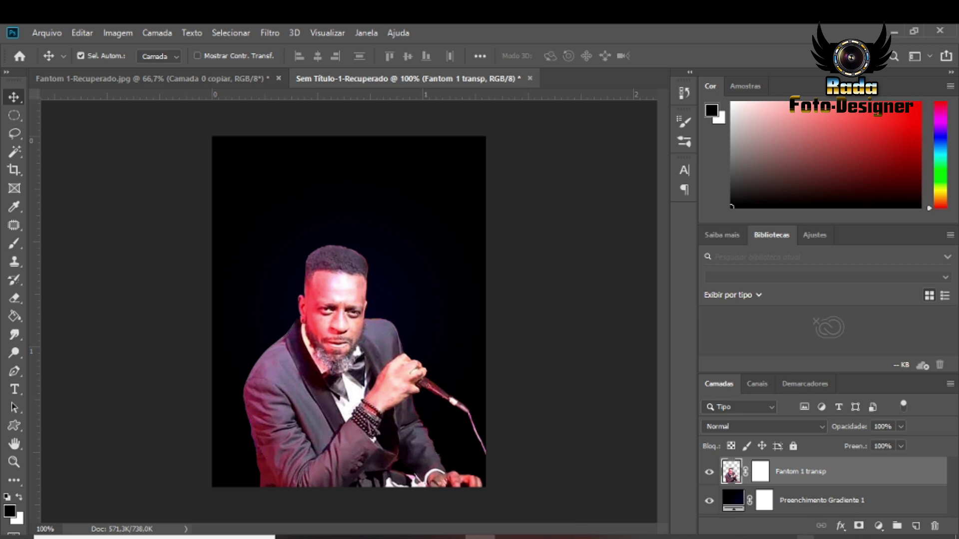
- Add a bright red solid color fill layer above the photo
{"action": "left_click", "coordinate": [878, 526]}
{"action": "left_click", "coordinate": [857, 278]}
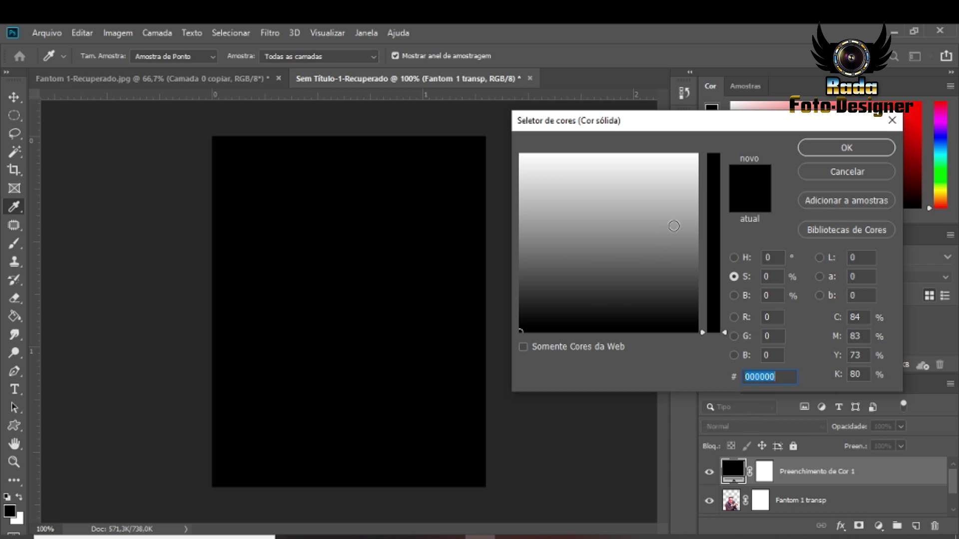
{"action": "scroll", "coordinate": [685, 274], "scroll_direction": "up", "scroll_amount": 7}
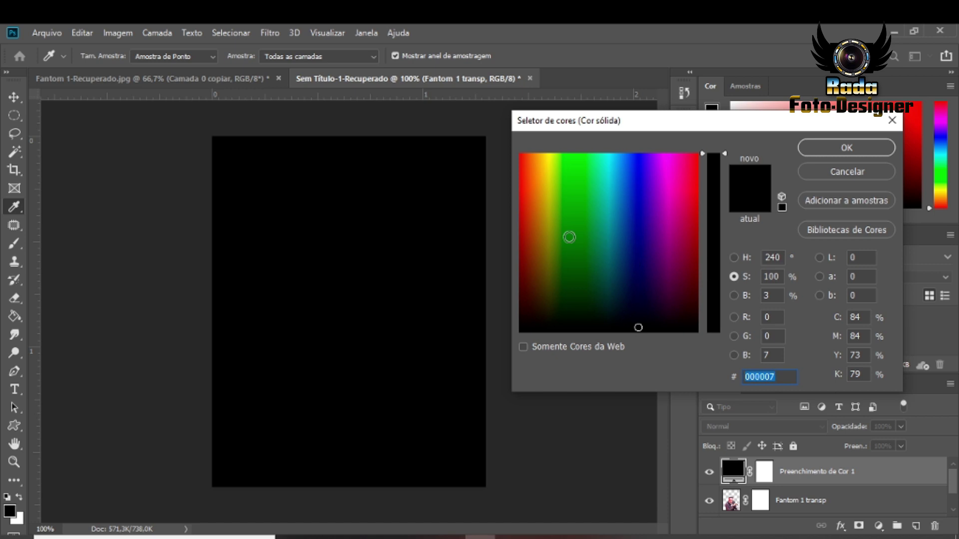
{"action": "left_click", "coordinate": [694, 173]}
{"action": "left_click", "coordinate": [839, 147]}
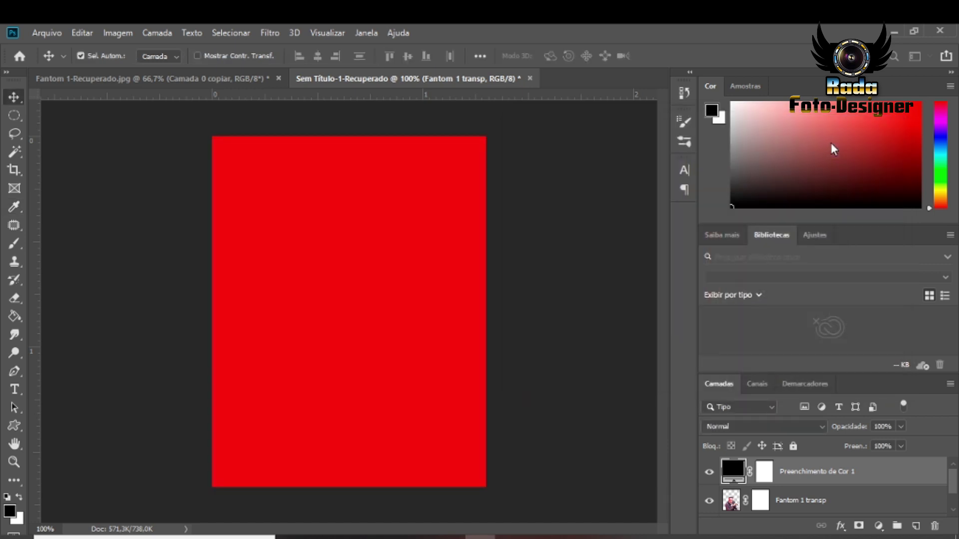
- Fade the red fill's mask with a linear black-to-white gradient running from the canvas's right edge to its left edge
{"action": "left_click", "coordinate": [764, 471]}
{"action": "key", "text": "g"}
{"action": "left_click_drag", "start_coordinate": [492, 335], "coordinate": [212, 325]}
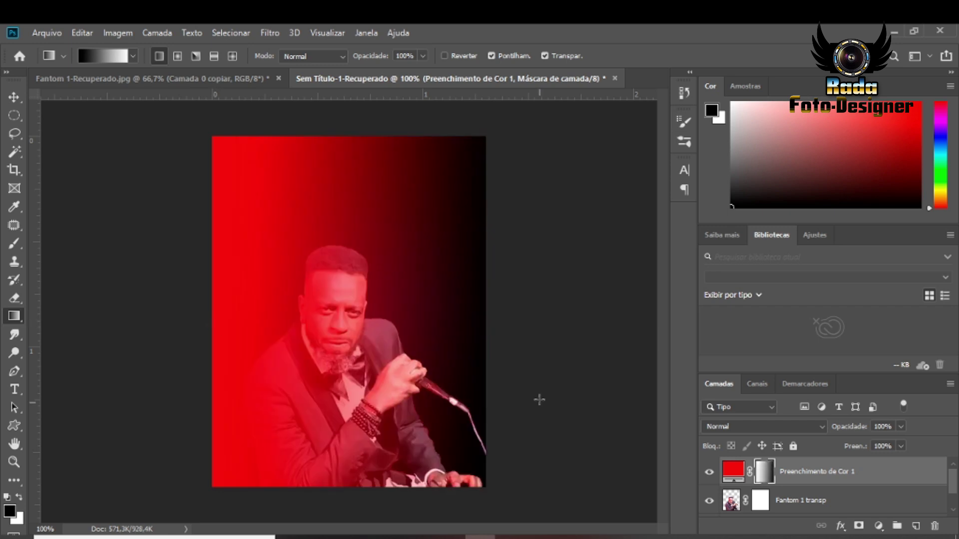
- Set the red fill layer's blend mode to Multiplicação and redraw its mask gradient from right to left across the full canvas
{"action": "left_click", "coordinate": [802, 421]}
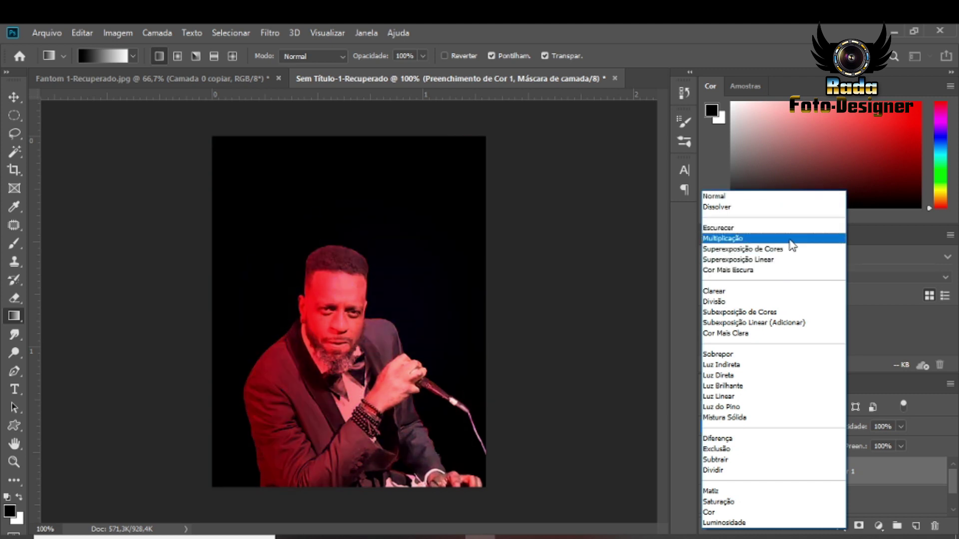
{"action": "left_click", "coordinate": [792, 245]}
{"action": "left_click_drag", "start_coordinate": [496, 346], "coordinate": [193, 339]}
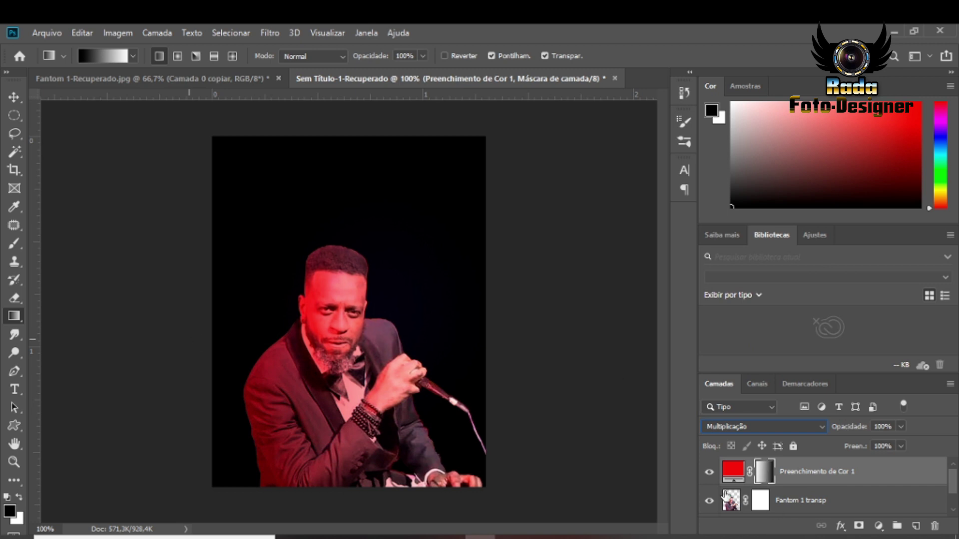
- Place the SUJEIRA image from the MATERIAL-AULA-BANNER folder on drive B: as an embedded object
{"action": "scroll", "coordinate": [782, 487], "scroll_direction": "down", "scroll_amount": 1}
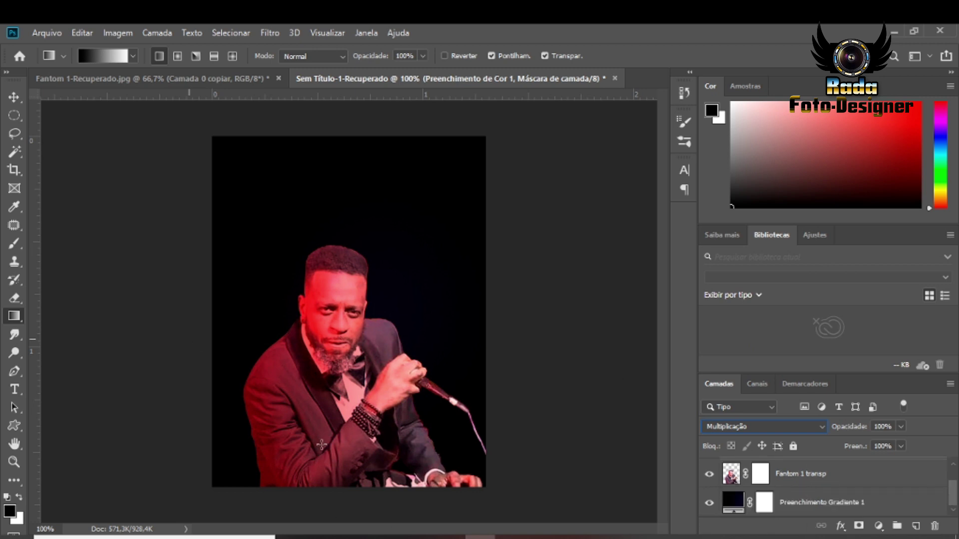
{"action": "left_click", "coordinate": [49, 31]}
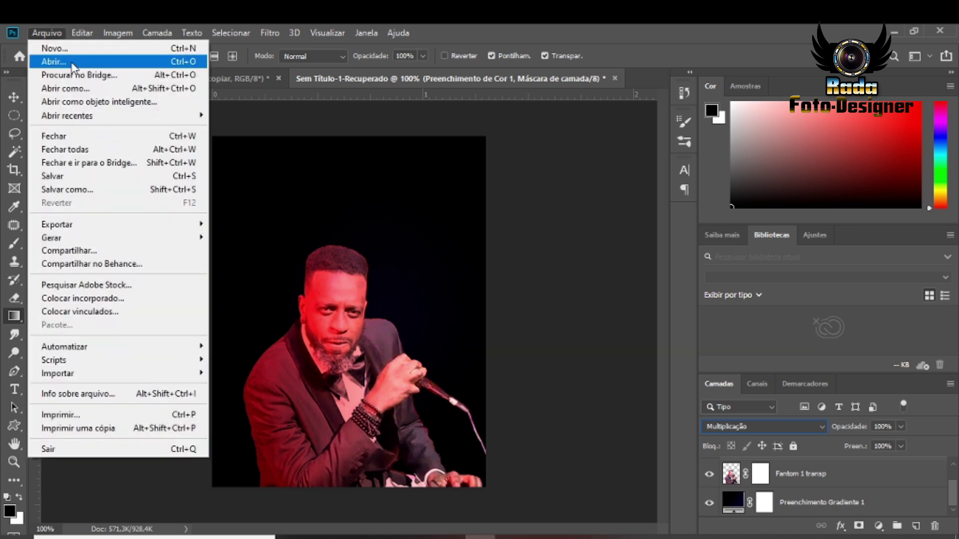
{"action": "left_click", "coordinate": [114, 310]}
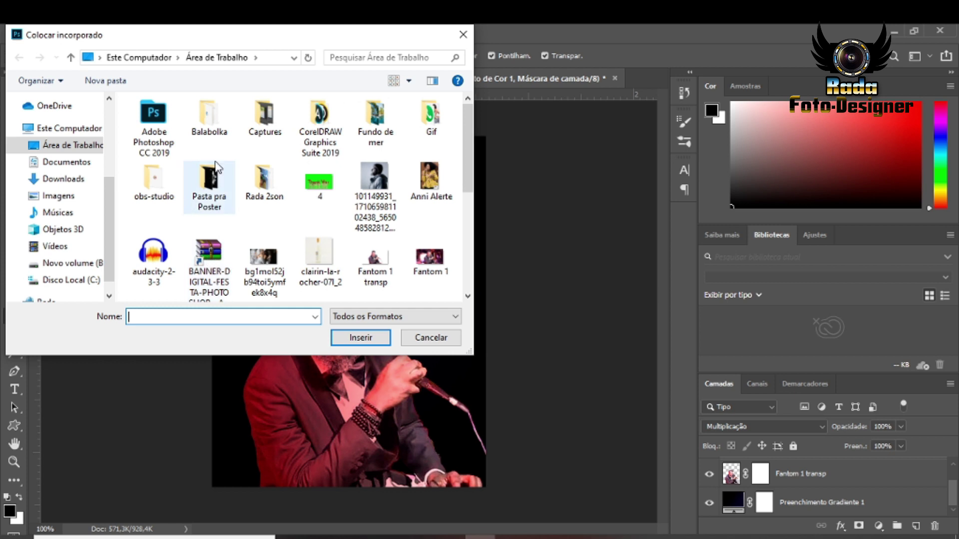
{"action": "left_click", "coordinate": [75, 265]}
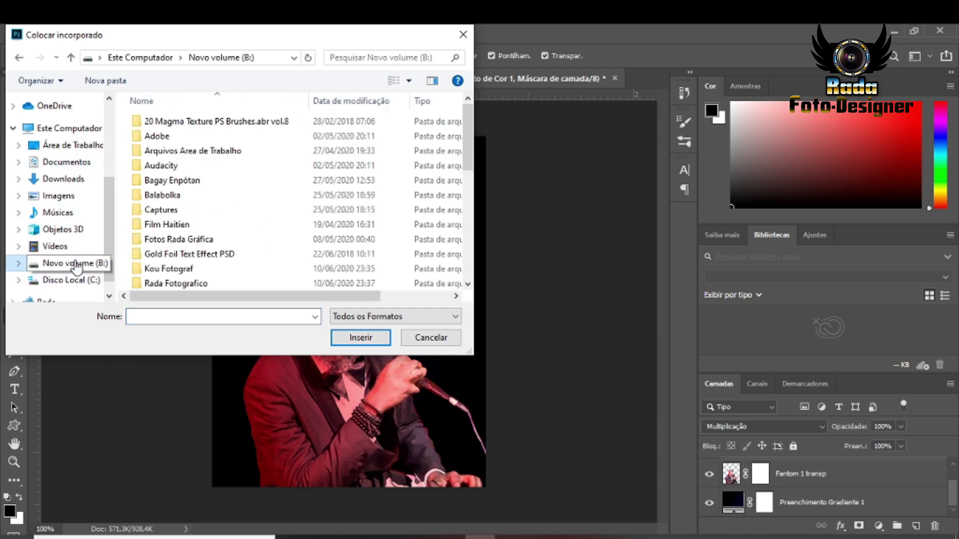
{"action": "double_click", "coordinate": [191, 285]}
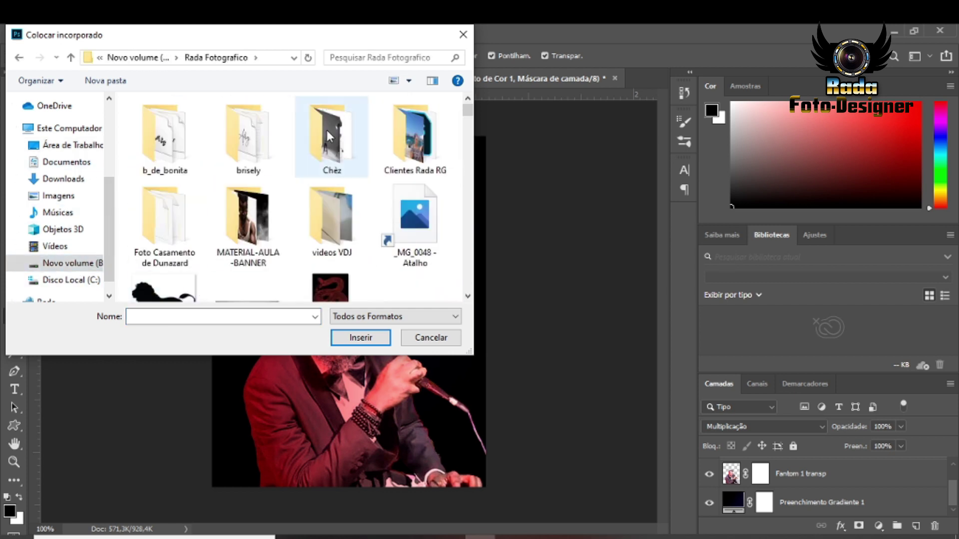
{"action": "double_click", "coordinate": [226, 236]}
{"action": "double_click", "coordinate": [214, 180]}
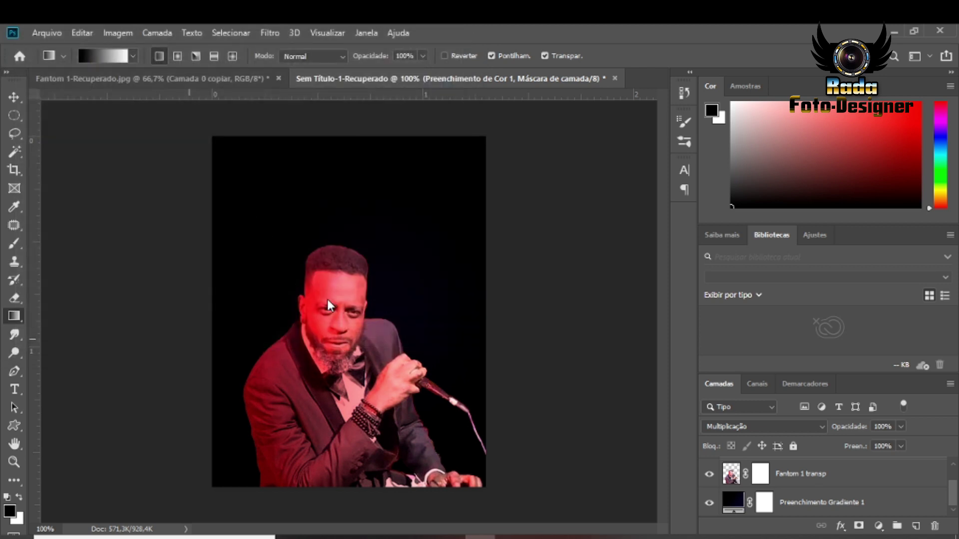
- Scale the SUJEIRA smoke image to about 14.5%, flip it horizontally over the canvas's lower part, and commit the transform
{"action": "left_click_drag", "start_coordinate": [273, 247], "coordinate": [263, 210]}
{"action": "left_click_drag", "start_coordinate": [474, 367], "coordinate": [619, 537]}
{"action": "left_click_drag", "start_coordinate": [550, 381], "coordinate": [429, 376]}
{"action": "right_click", "coordinate": [385, 281]}
{"action": "left_click", "coordinate": [415, 440]}
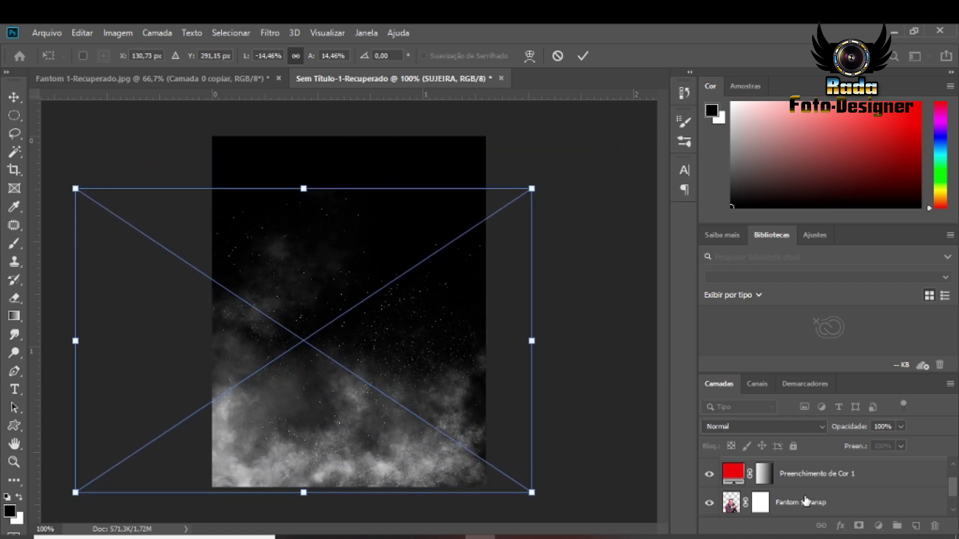
{"action": "left_click", "coordinate": [890, 476]}
{"action": "key", "text": "g"}
- Set the SUJEIRA smoke layer's blend mode to Clarear and rasterize the layer
{"action": "left_click", "coordinate": [813, 427]}
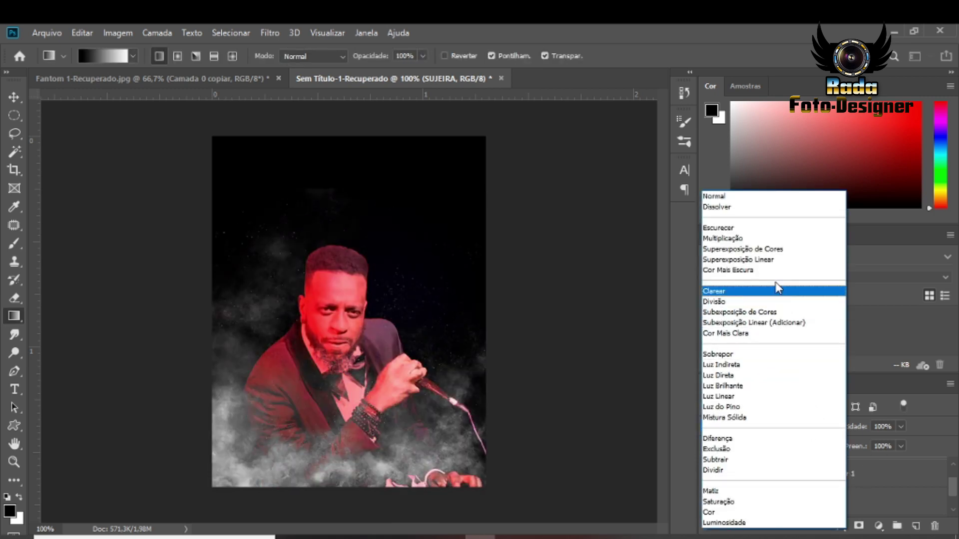
{"action": "left_click", "coordinate": [783, 291]}
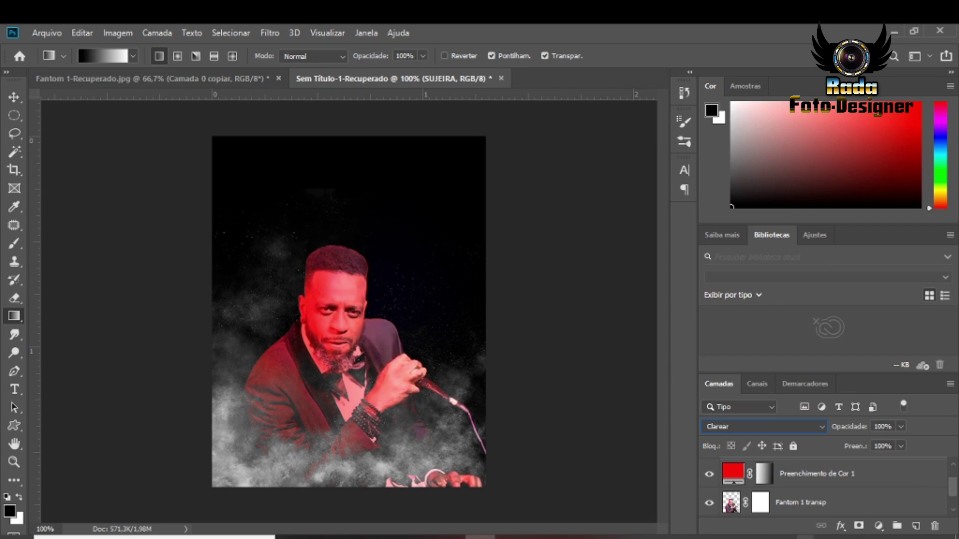
{"action": "scroll", "coordinate": [846, 482], "scroll_direction": "up", "scroll_amount": 1}
{"action": "right_click", "coordinate": [846, 482]}
{"action": "left_click", "coordinate": [721, 276]}
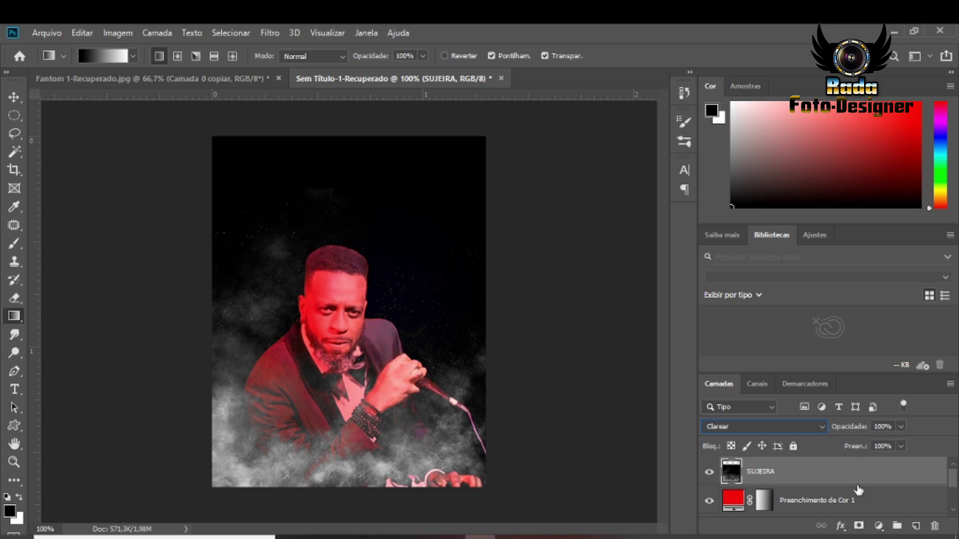
- Move the red fill layer Preenchimento de Cor 1 above the SUJEIRA smoke layer
{"action": "scroll", "coordinate": [859, 491], "scroll_direction": "down", "scroll_amount": 2}
{"action": "scroll", "coordinate": [859, 490], "scroll_direction": "up", "scroll_amount": 2}
{"action": "left_click_drag", "start_coordinate": [859, 501], "coordinate": [858, 480]}
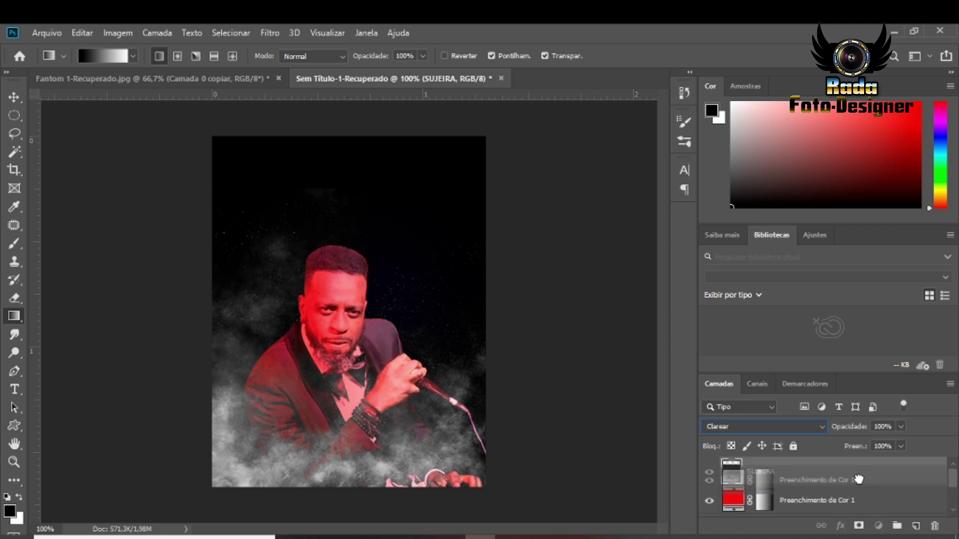
{"action": "left_click", "coordinate": [857, 475]}
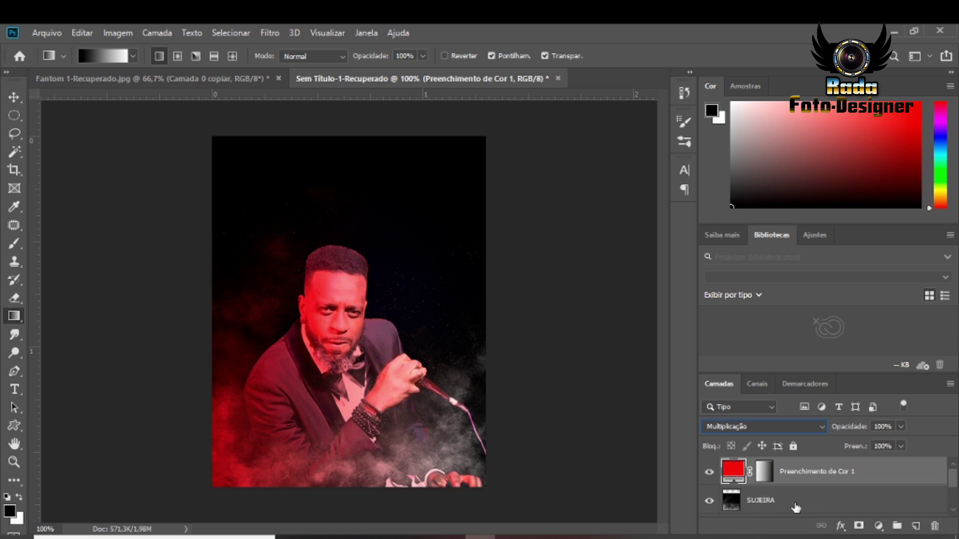
- Examine how the red lighting and the smoke blend around the singer at closer zoom
{"action": "scroll", "coordinate": [813, 497], "scroll_direction": "down", "scroll_amount": 1}
{"action": "scroll", "coordinate": [810, 499], "scroll_direction": "up", "scroll_amount": 1}
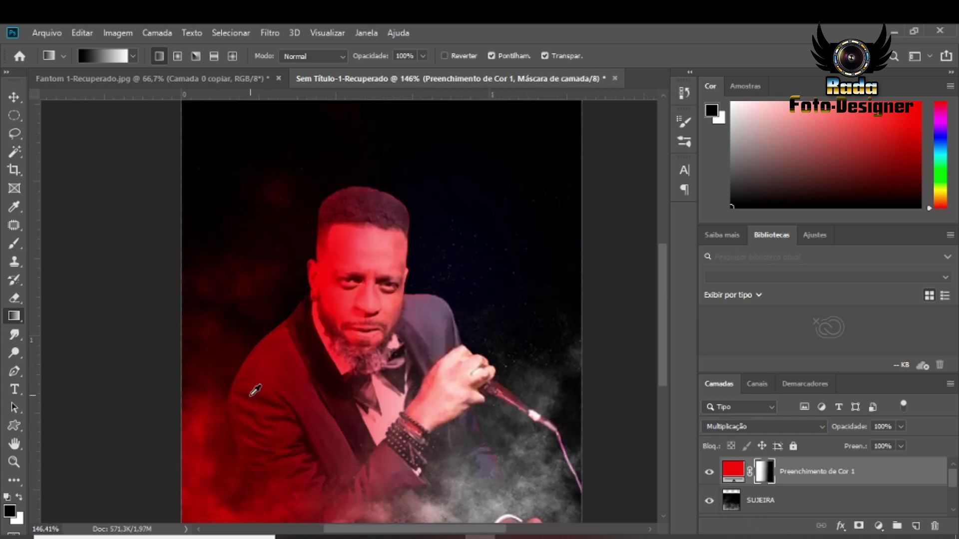
{"action": "scroll", "coordinate": [252, 393], "scroll_direction": "down", "scroll_amount": 3}
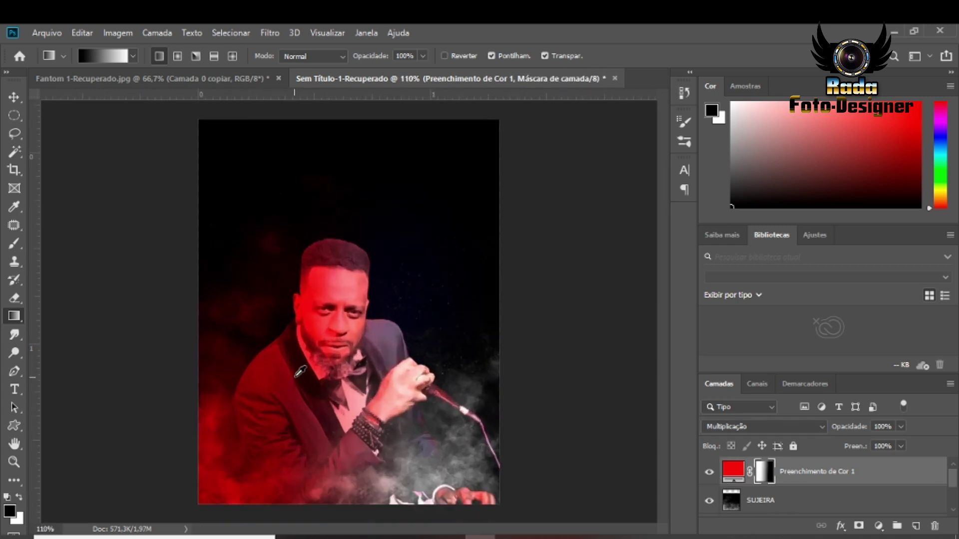
{"action": "scroll", "coordinate": [298, 369], "scroll_direction": "up", "scroll_amount": 2}
{"action": "scroll", "coordinate": [294, 374], "scroll_direction": "down", "scroll_amount": 1}
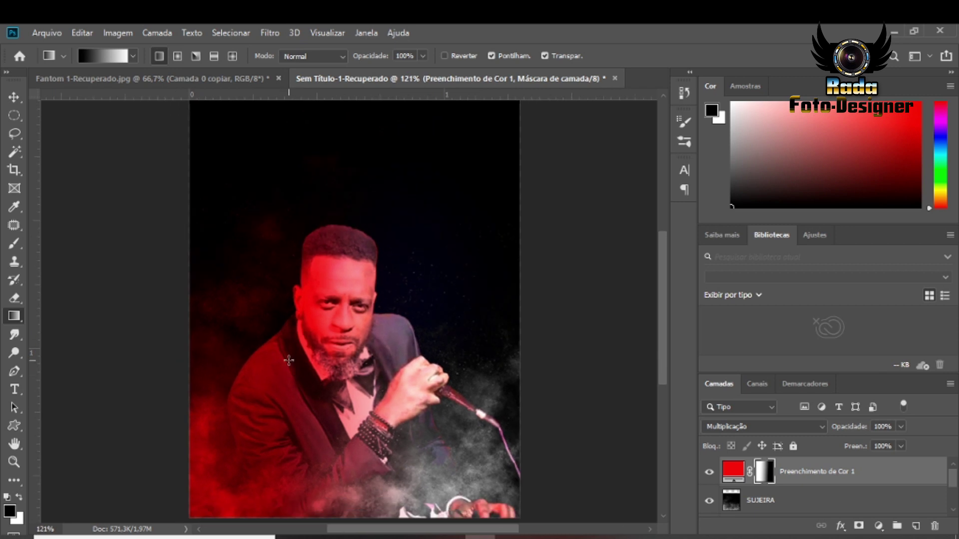
{"action": "scroll", "coordinate": [299, 371], "scroll_direction": "up", "scroll_amount": 1}
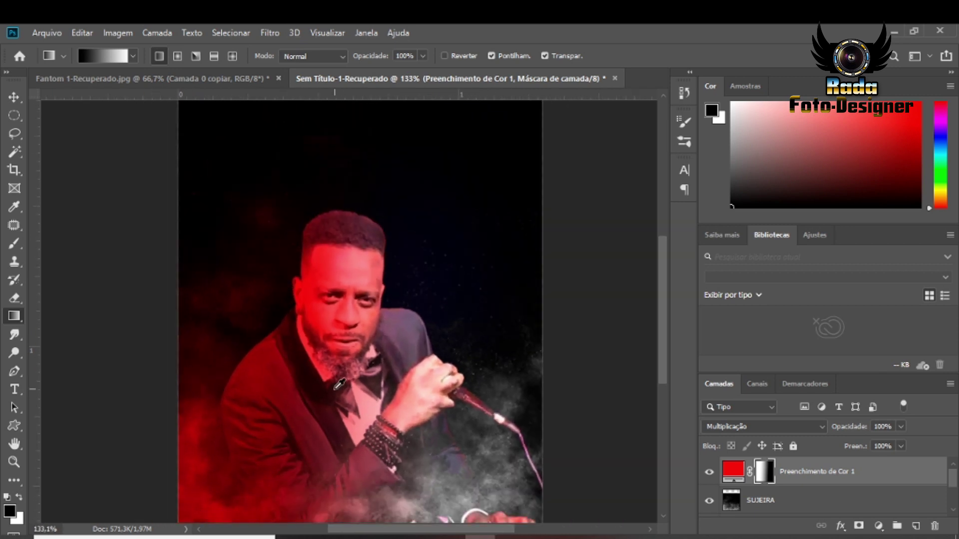
{"action": "scroll", "coordinate": [336, 391], "scroll_direction": "down", "scroll_amount": 1}
{"action": "scroll", "coordinate": [336, 391], "scroll_direction": "up", "scroll_amount": 3}
{"action": "scroll", "coordinate": [337, 392], "scroll_direction": "down", "scroll_amount": 2}
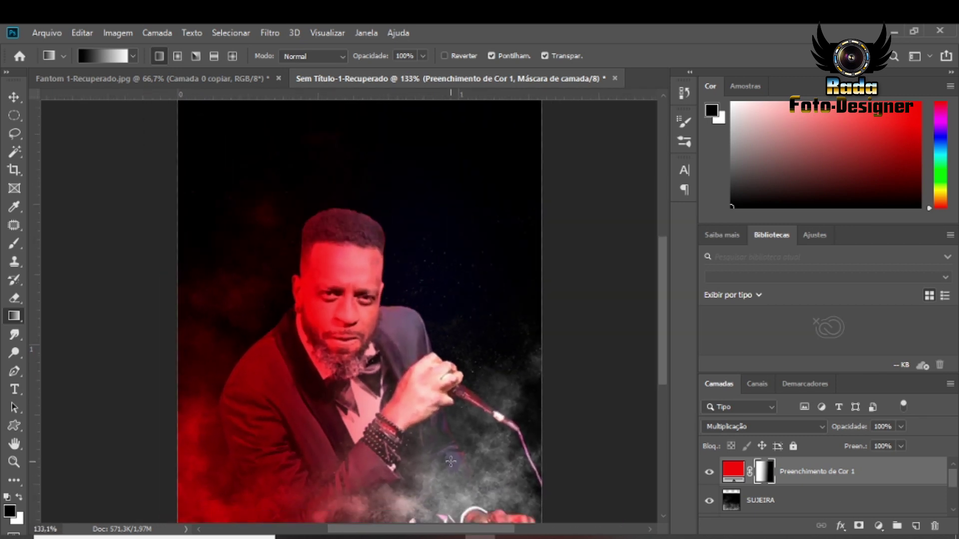
{"action": "scroll", "coordinate": [462, 449], "scroll_direction": "down", "scroll_amount": 2}
{"action": "scroll", "coordinate": [408, 436], "scroll_direction": "up", "scroll_amount": 2}
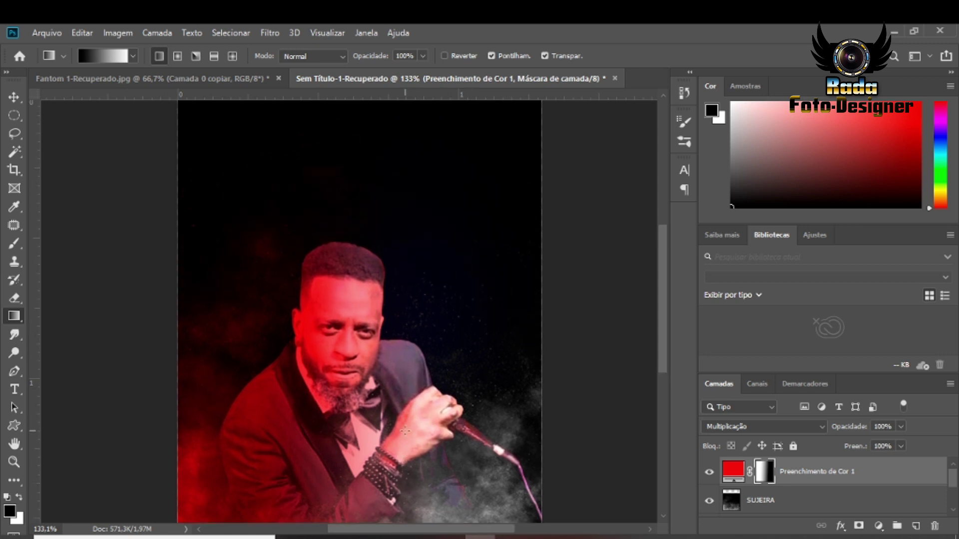
{"action": "scroll", "coordinate": [251, 413], "scroll_direction": "down", "scroll_amount": 1}
- Place the blue lens flare image images54 from the desktop folder Pasta pra Poster as an embedded object
{"action": "left_click", "coordinate": [46, 32]}
{"action": "left_click", "coordinate": [84, 296]}
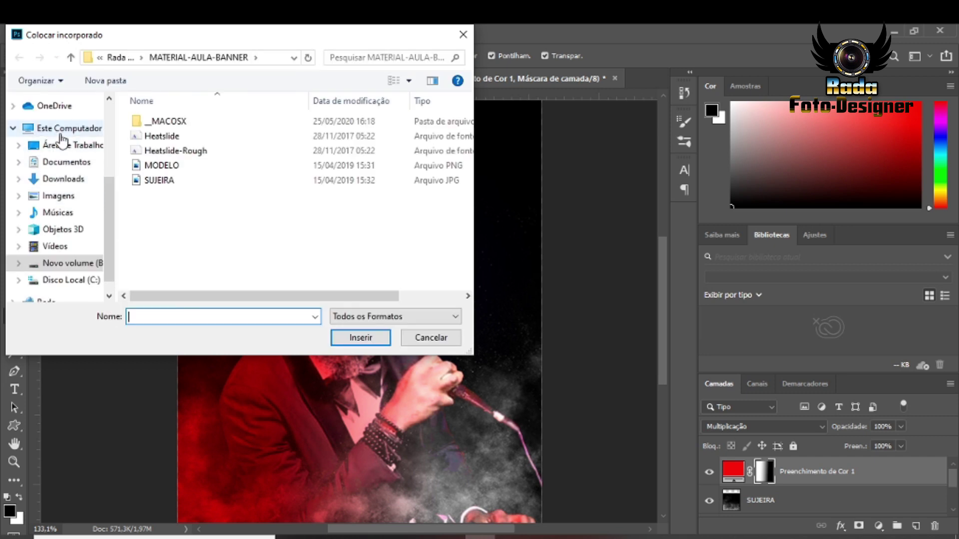
{"action": "left_click", "coordinate": [65, 145]}
{"action": "double_click", "coordinate": [209, 182]}
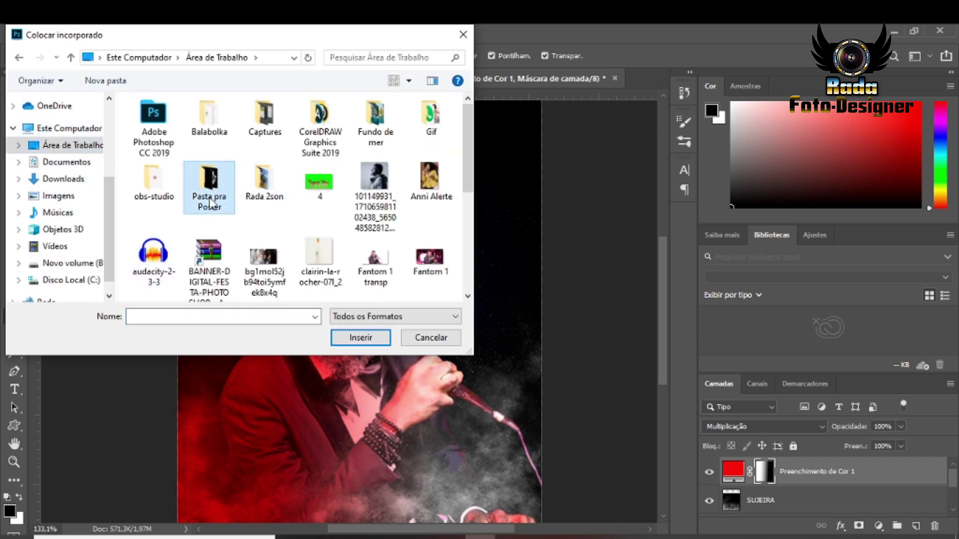
{"action": "scroll", "coordinate": [256, 227], "scroll_direction": "down", "scroll_amount": 2}
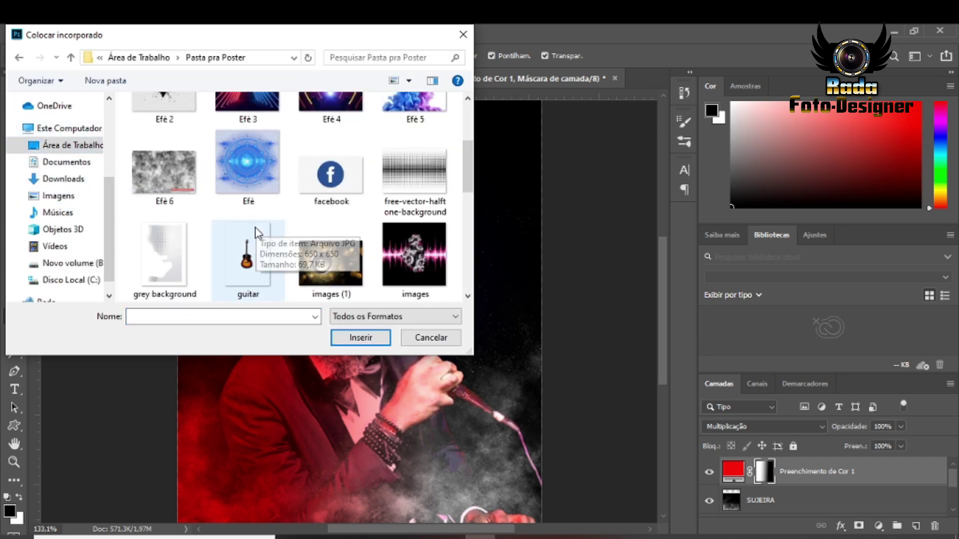
{"action": "scroll", "coordinate": [256, 226], "scroll_direction": "up", "scroll_amount": 1}
{"action": "scroll", "coordinate": [256, 227], "scroll_direction": "down", "scroll_amount": 1}
{"action": "scroll", "coordinate": [256, 227], "scroll_direction": "down", "scroll_amount": 2}
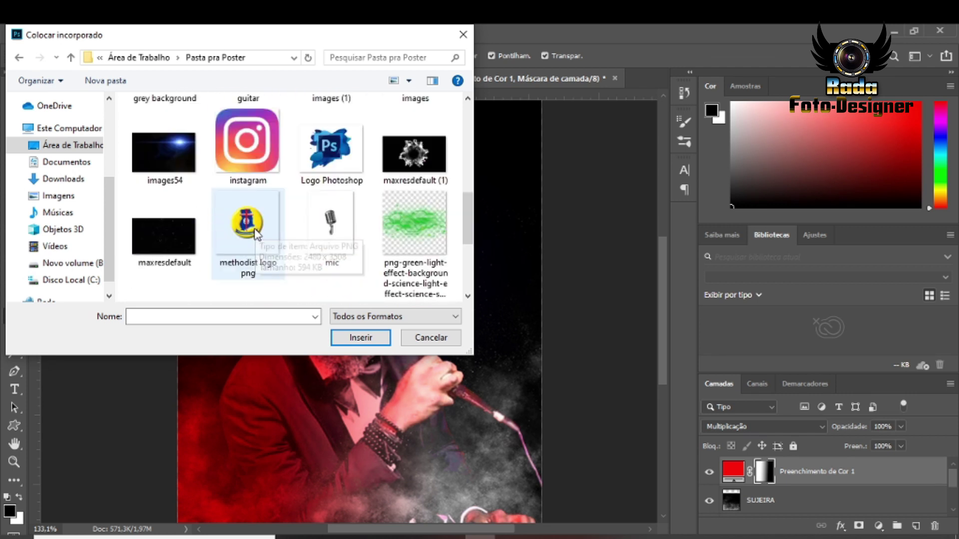
{"action": "left_click", "coordinate": [165, 150]}
{"action": "left_click", "coordinate": [369, 338]}
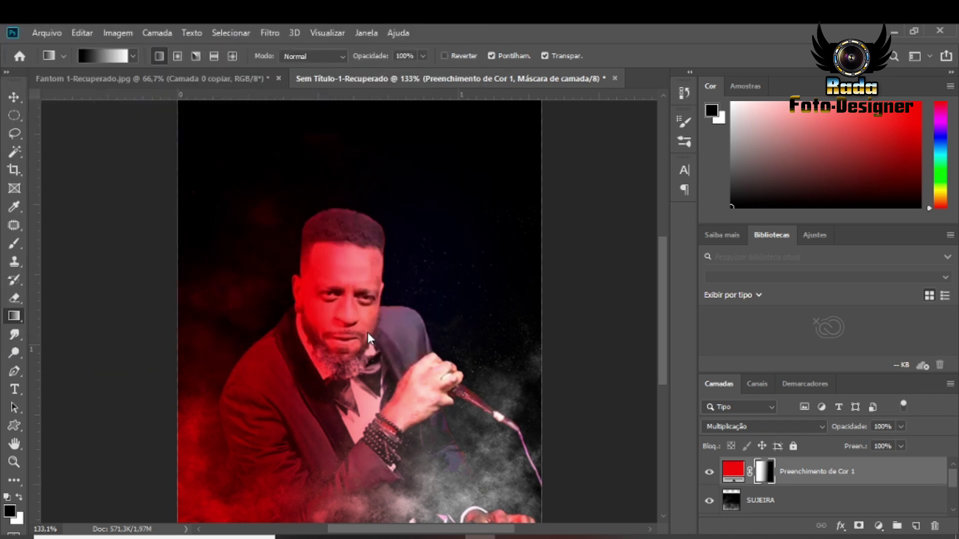
- Scale the images54 flare to about 40.7% over the poster's upper part and commit the transform
{"action": "left_click_drag", "start_coordinate": [351, 309], "coordinate": [351, 211]}
{"action": "left_click_drag", "start_coordinate": [178, 327], "coordinate": [90, 377]}
{"action": "left_click_drag", "start_coordinate": [369, 265], "coordinate": [339, 259]}
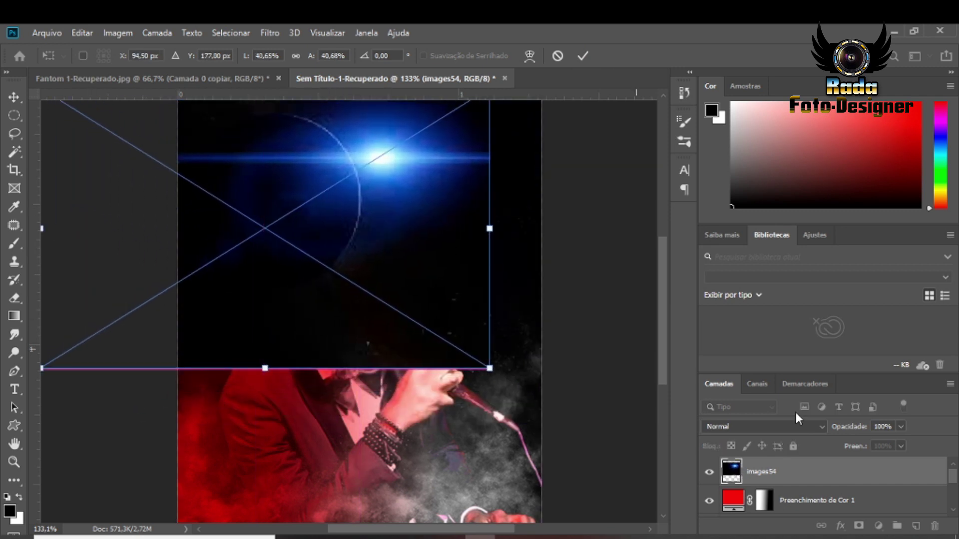
{"action": "left_click", "coordinate": [788, 427]}
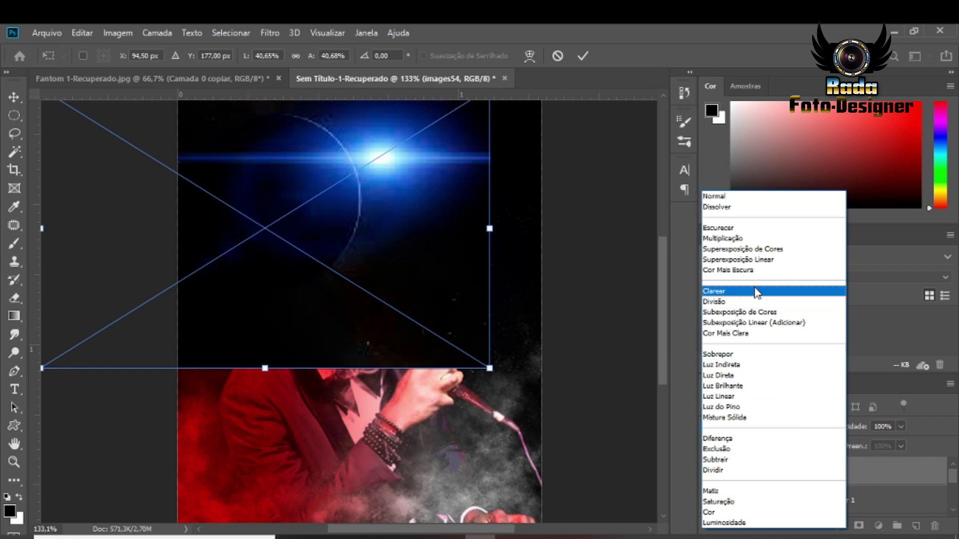
{"action": "left_click", "coordinate": [879, 339]}
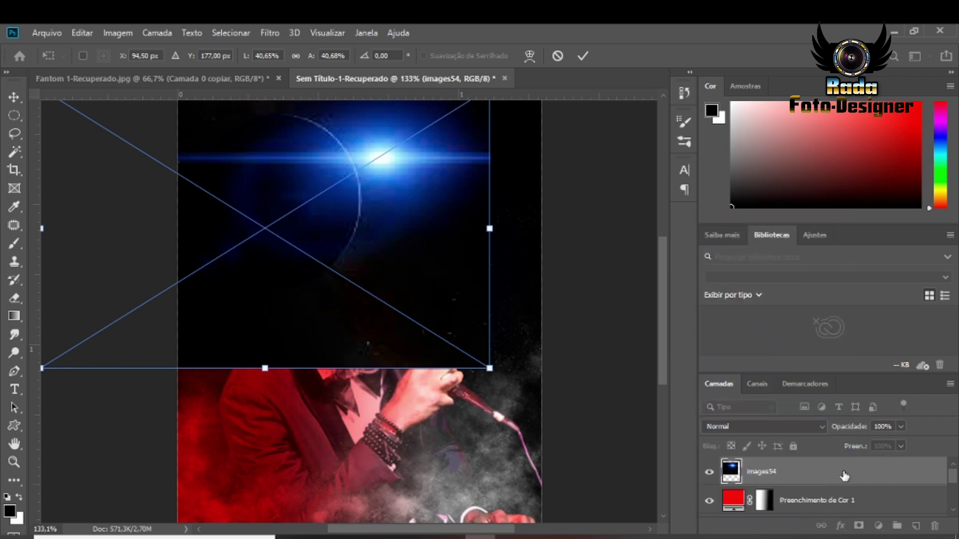
{"action": "key", "text": "Return"}
- Set the images54 flare layer's blend mode to Clarear and rasterize the layer
{"action": "left_click", "coordinate": [779, 426]}
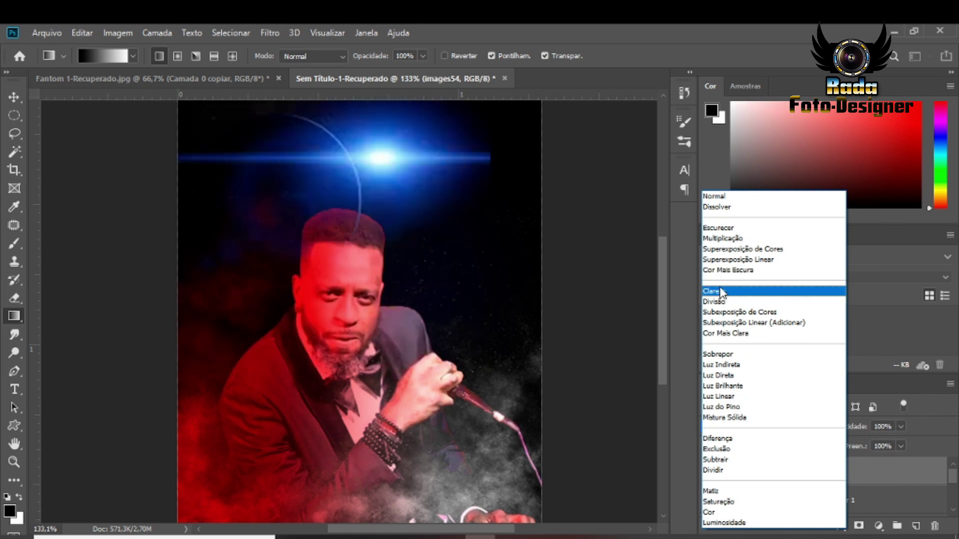
{"action": "left_click", "coordinate": [722, 292]}
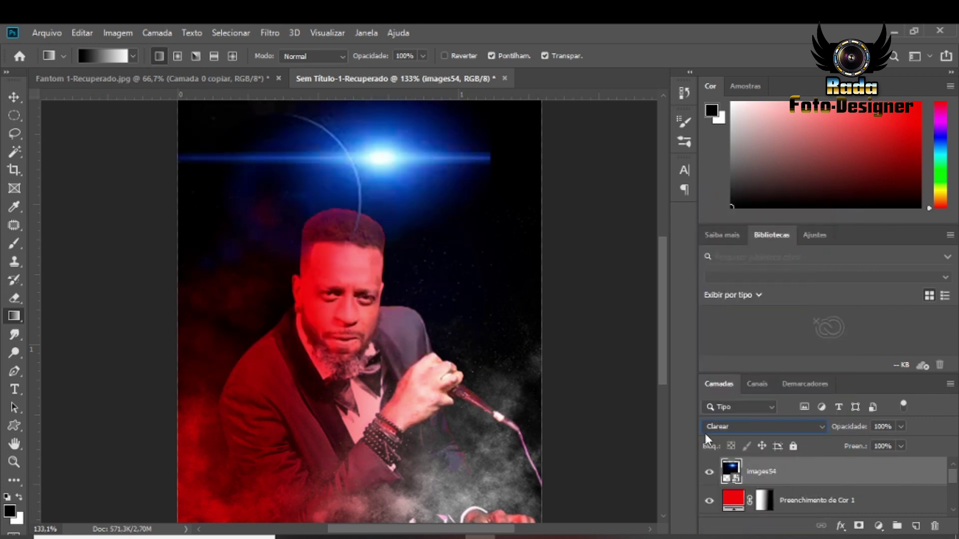
{"action": "right_click", "coordinate": [898, 463]}
{"action": "left_click", "coordinate": [799, 281]}
- Move the blue flare slightly up and right so its light streak reaches the canvas's right edge
{"action": "left_click_drag", "start_coordinate": [666, 379], "coordinate": [662, 340]}
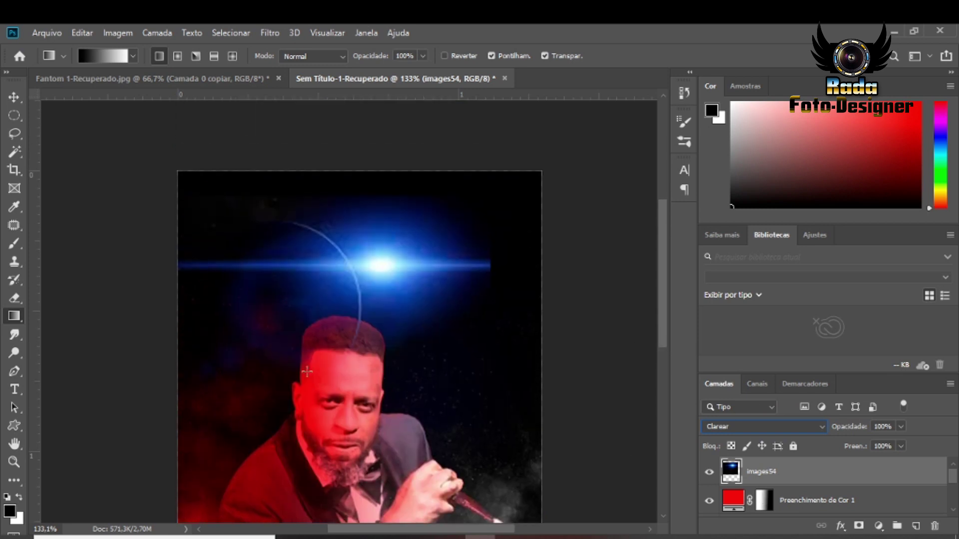
{"action": "left_click", "coordinate": [14, 97]}
{"action": "left_click_drag", "start_coordinate": [336, 267], "coordinate": [387, 257]}
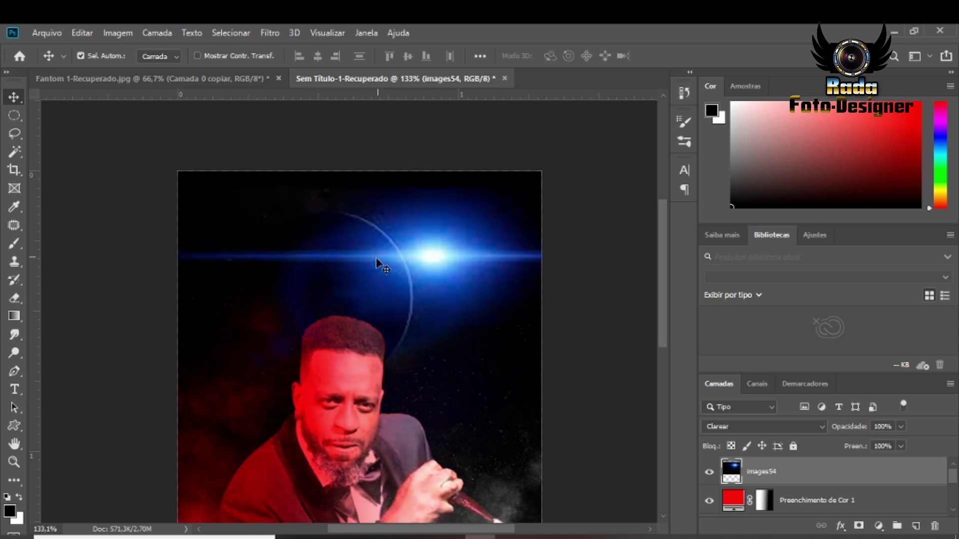
{"action": "scroll", "coordinate": [388, 307], "scroll_direction": "down", "scroll_amount": 3}
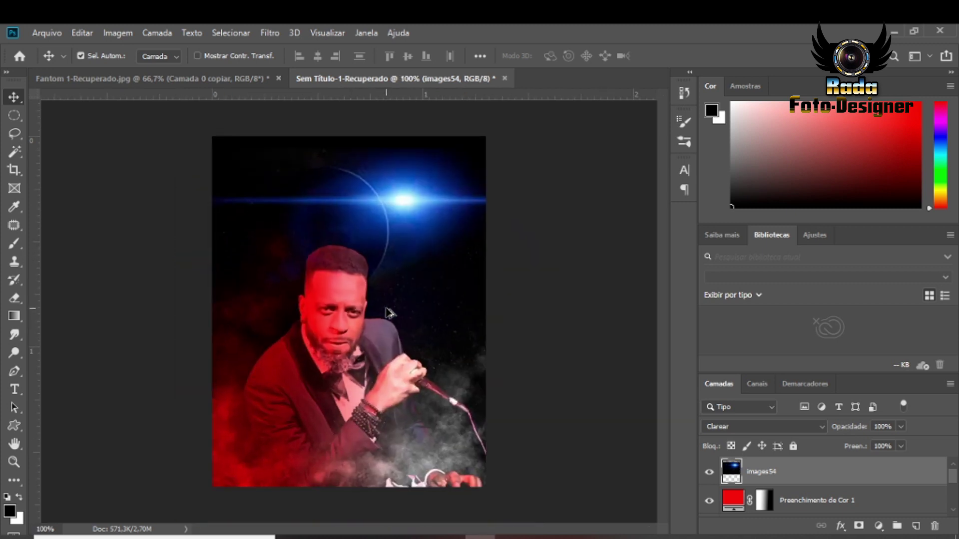
- Lower the images54 flare layer's opacity to 55%
{"action": "left_click", "coordinate": [901, 427]}
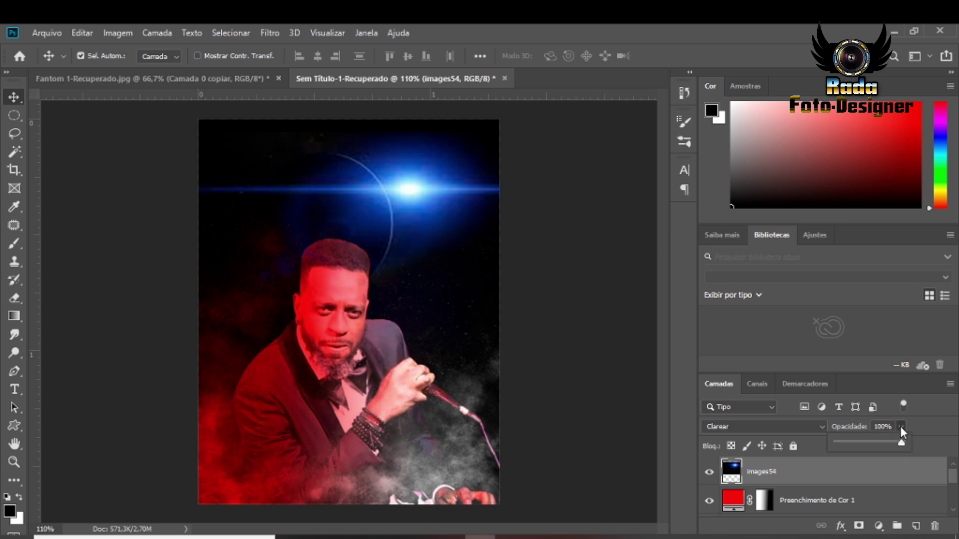
{"action": "mouse_move", "coordinate": [858, 433]}
{"action": "left_mouse_down"}
{"action": "mouse_move", "coordinate": [846, 439]}
{"action": "mouse_move", "coordinate": [873, 439]}
{"action": "left_mouse_up"}
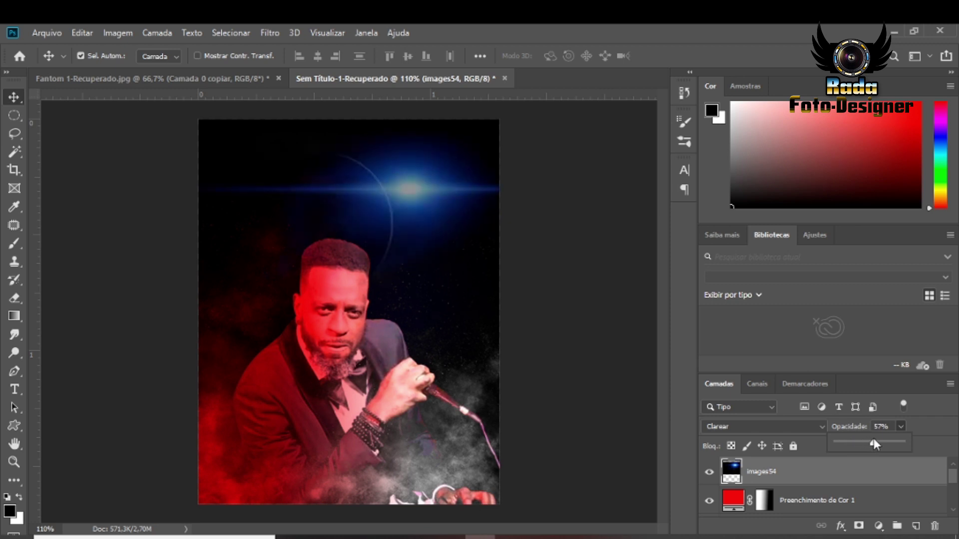
{"action": "left_click", "coordinate": [936, 402]}
- Move the red fill layer above the images54 flare layer and shift the flare slightly up and left
{"action": "mouse_move", "coordinate": [408, 188]}
{"action": "left_mouse_down"}
{"action": "mouse_move", "coordinate": [381, 188]}
{"action": "mouse_move", "coordinate": [408, 187]}
{"action": "left_mouse_up"}
{"action": "left_click_drag", "start_coordinate": [889, 500], "coordinate": [884, 465]}
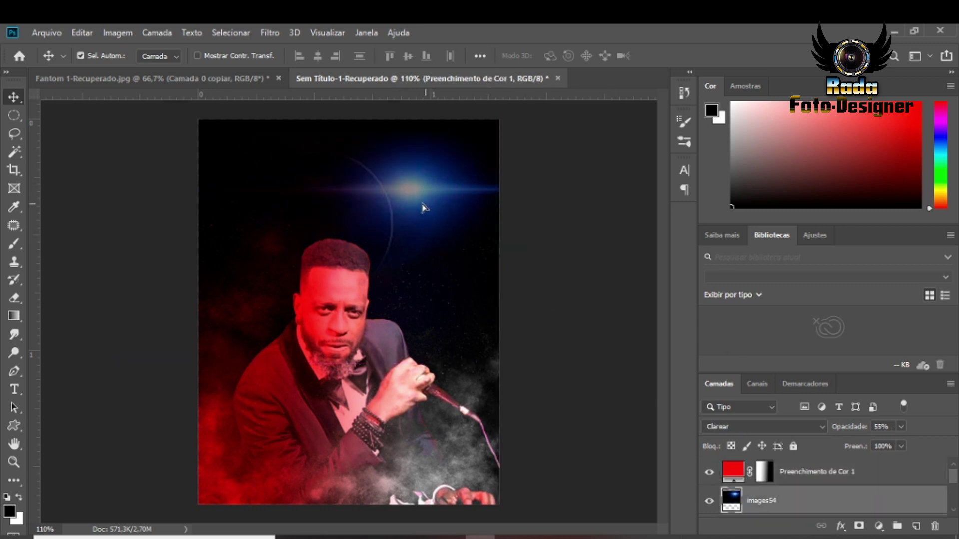
{"action": "left_click_drag", "start_coordinate": [407, 189], "coordinate": [403, 196]}
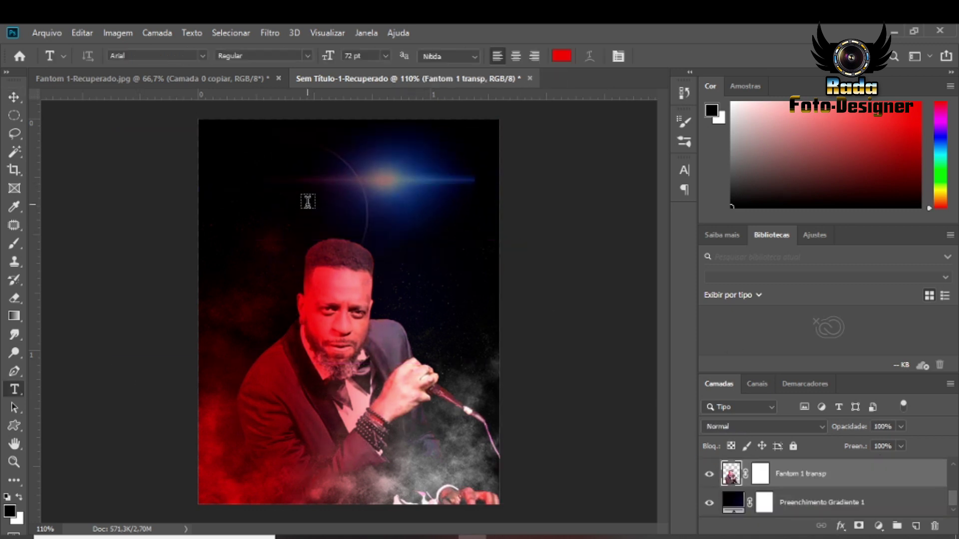
- Set the Type tool's font to Heatslide and its text colour to near-white
{"action": "left_click", "coordinate": [202, 54]}
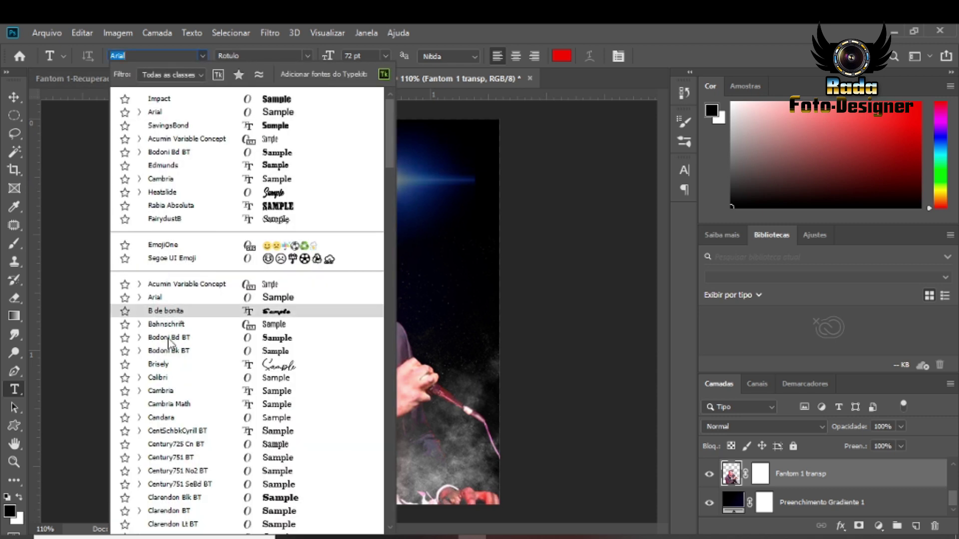
{"action": "left_click", "coordinate": [203, 193]}
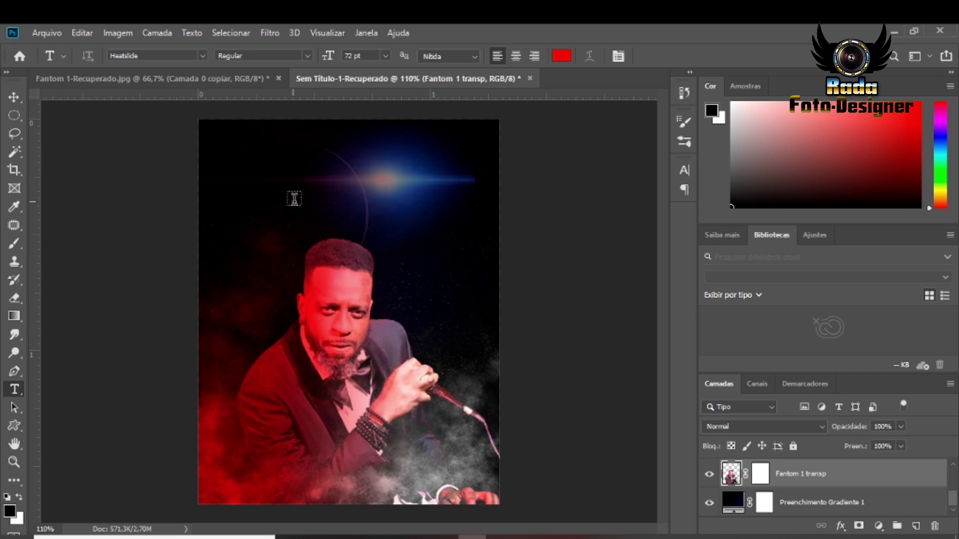
{"action": "left_click", "coordinate": [562, 56]}
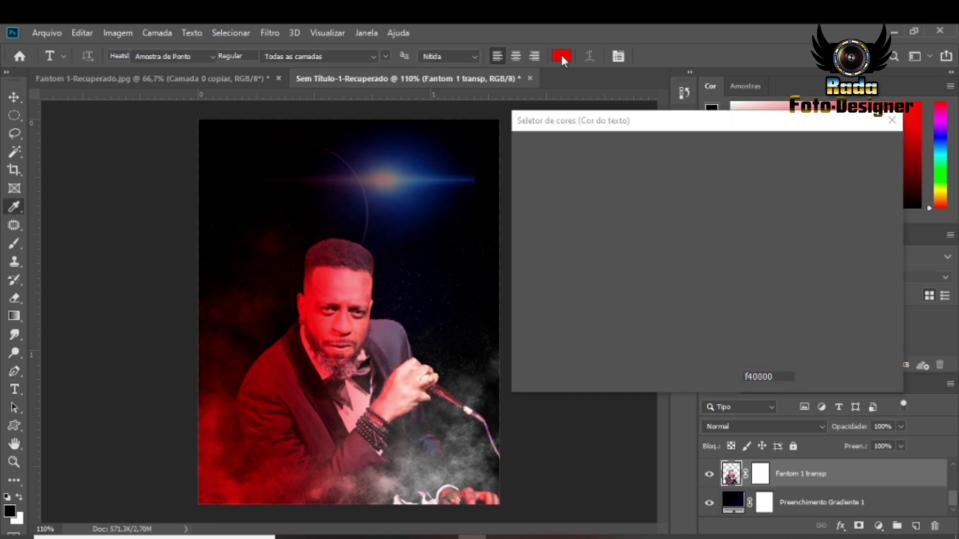
{"action": "left_click", "coordinate": [713, 318]}
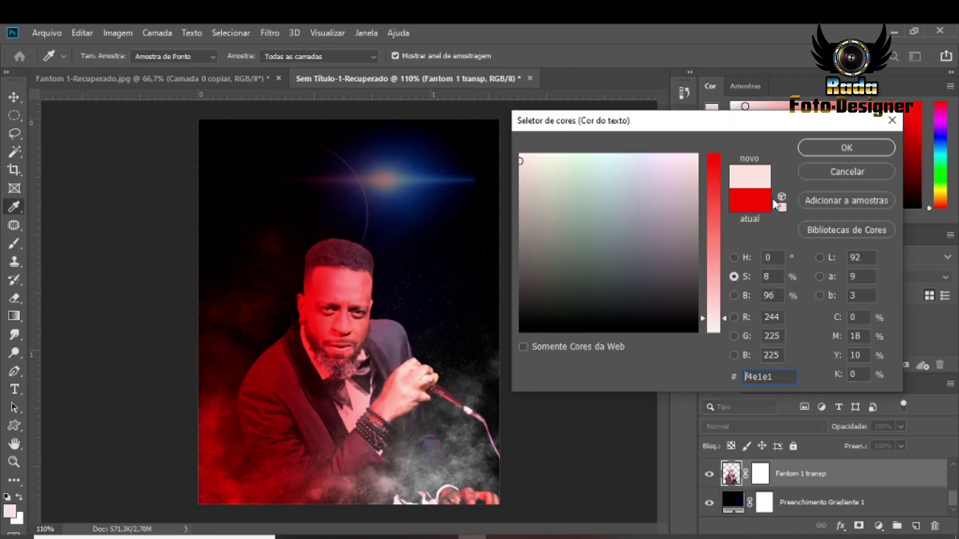
{"action": "left_click", "coordinate": [807, 150]}
{"action": "left_click", "coordinate": [562, 56]}
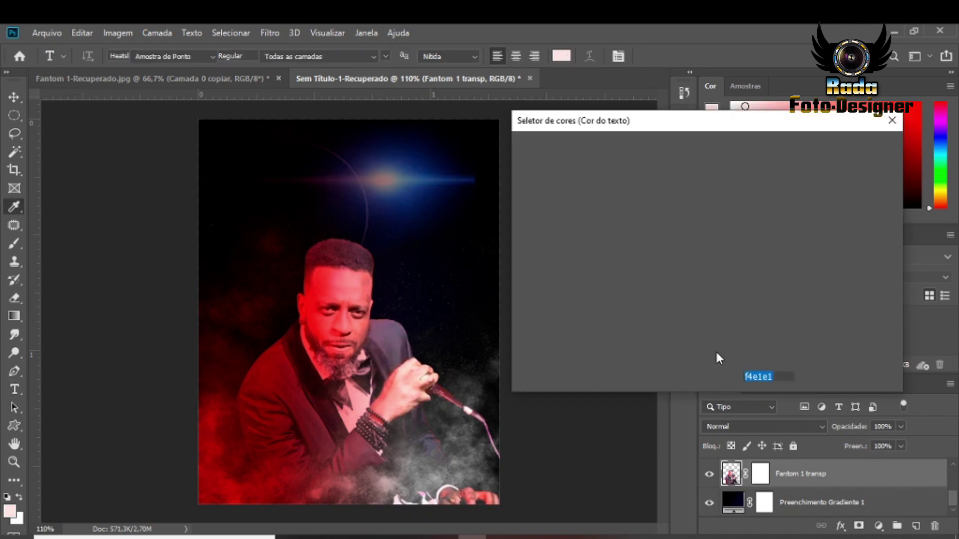
{"action": "left_click", "coordinate": [713, 332]}
{"action": "left_click", "coordinate": [846, 156]}
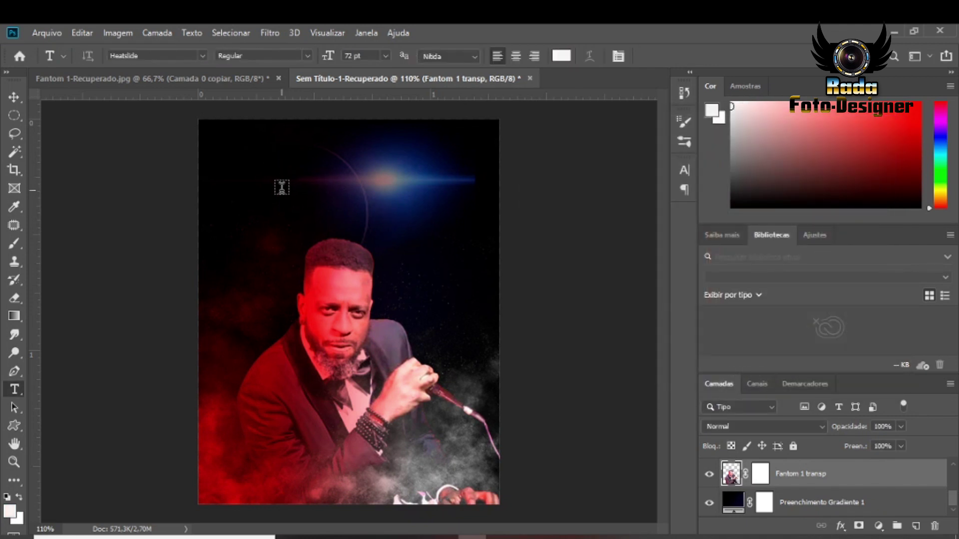
- Set the text anti-aliasing to Bem definida
{"action": "left_click", "coordinate": [307, 56]}
{"action": "left_click", "coordinate": [475, 56]}
{"action": "left_click", "coordinate": [475, 57]}
{"action": "left_click", "coordinate": [450, 89]}
- Add the 72 pt text "Fontom" across the poster's upper part, above the singer, and commit it
{"action": "left_click", "coordinate": [245, 186]}
{"action": "key", "text": "BackSpace"}
{"action": "type", "text": "Tony"}
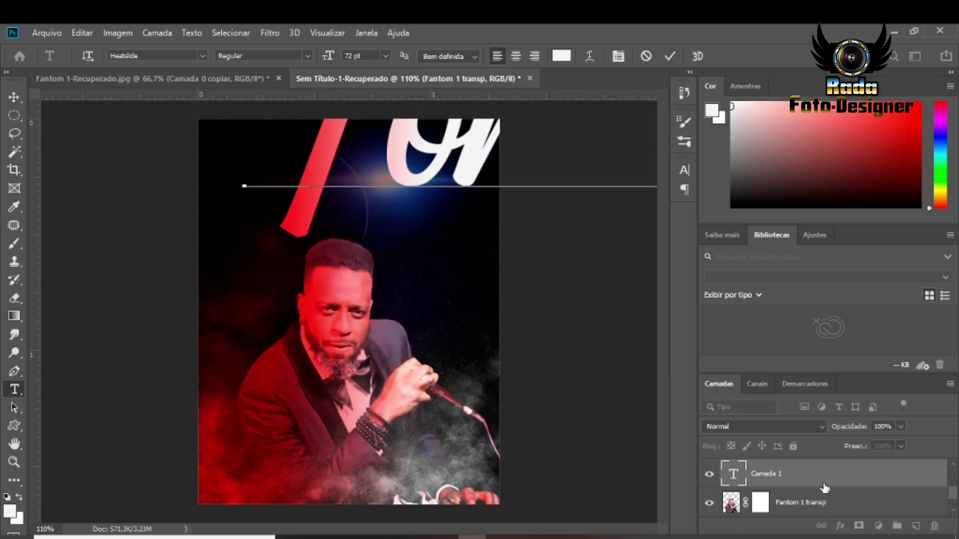
{"action": "left_click", "coordinate": [825, 487]}
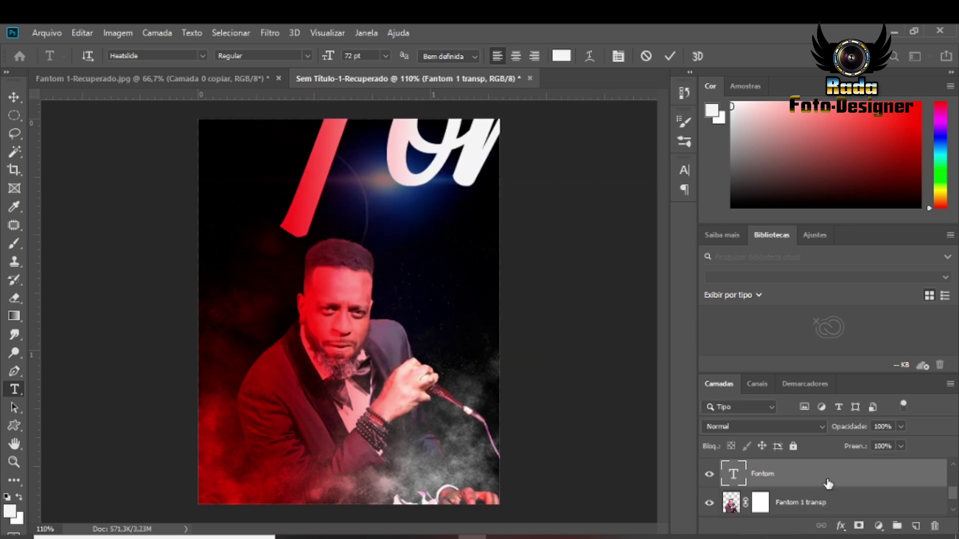
- Move the red colour fill layer slightly up and to the right
{"action": "left_click", "coordinate": [12, 98]}
{"action": "left_click_drag", "start_coordinate": [388, 153], "coordinate": [396, 142]}
{"action": "key", "text": "ctrl+t"}
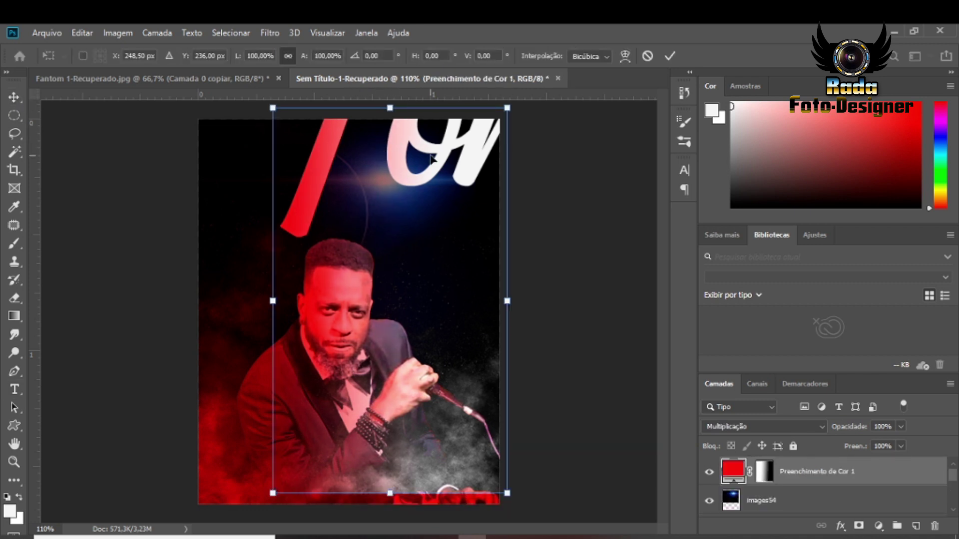
{"action": "key", "text": "Return"}
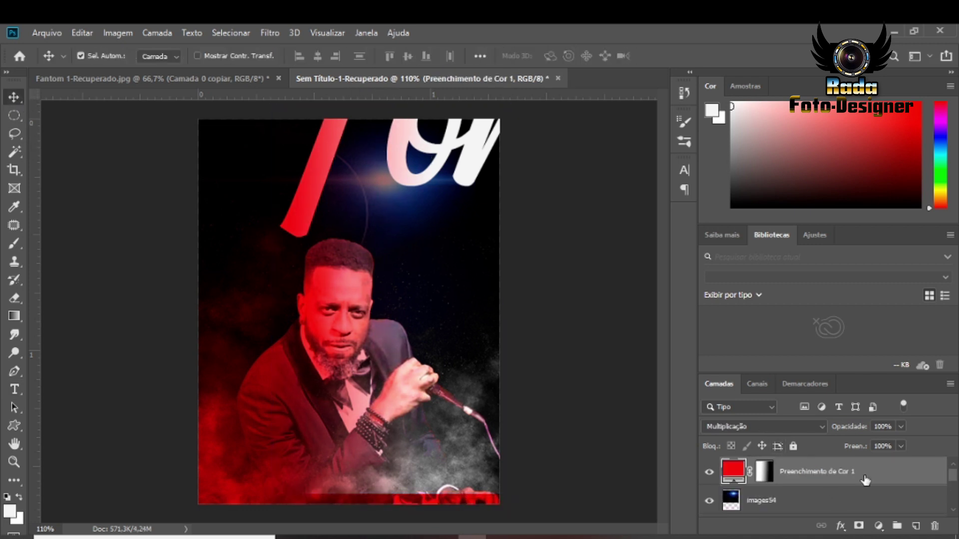
- Scale the "Fontom" title to 37.67% and place it above the singer's head
{"action": "scroll", "coordinate": [852, 480], "scroll_direction": "down", "scroll_amount": 2}
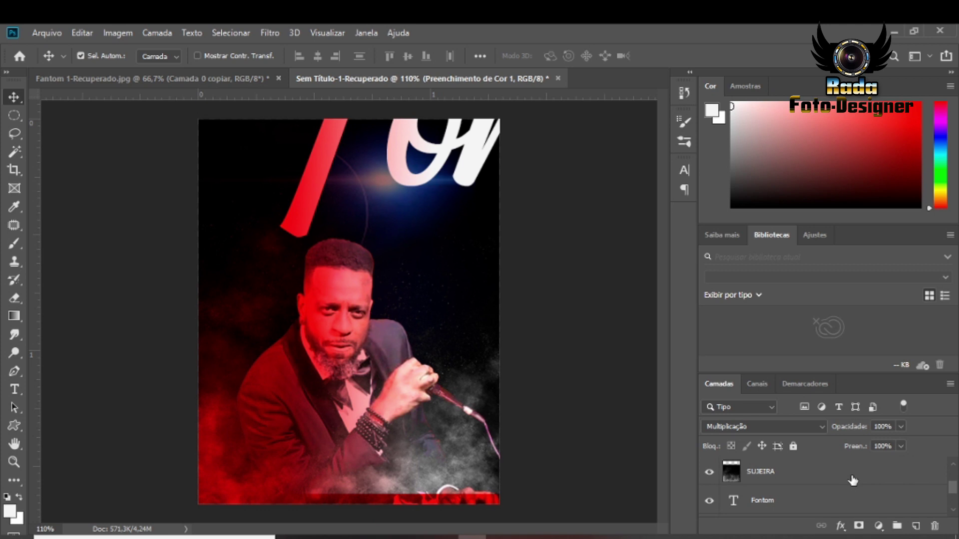
{"action": "left_click", "coordinate": [810, 500]}
{"action": "key", "text": "ctrl+t"}
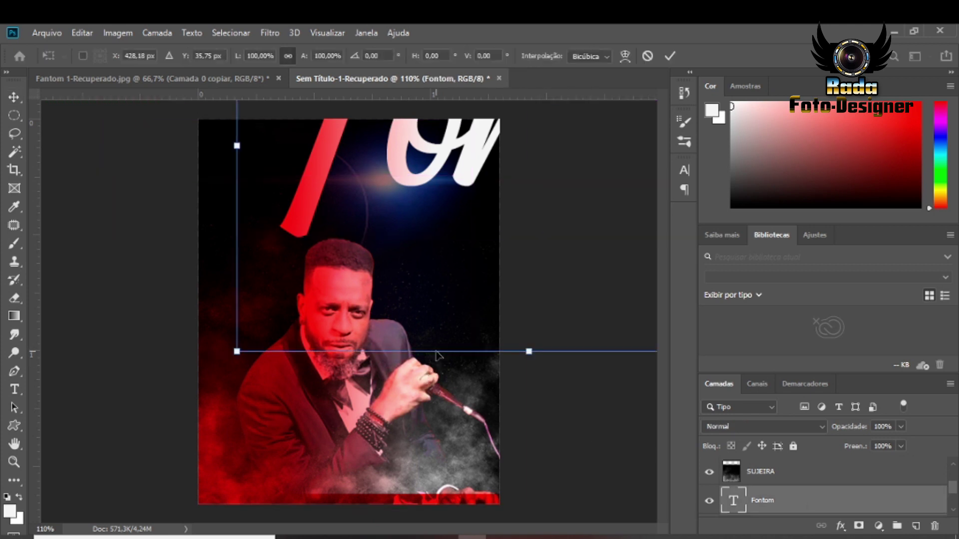
{"action": "left_click_drag", "start_coordinate": [238, 351], "coordinate": [226, 295]}
{"action": "left_click_drag", "start_coordinate": [464, 193], "coordinate": [433, 202]}
{"action": "left_click_drag", "start_coordinate": [198, 311], "coordinate": [250, 253]}
{"action": "left_click_drag", "start_coordinate": [345, 176], "coordinate": [331, 177]}
{"action": "left_click_drag", "start_coordinate": [330, 244], "coordinate": [327, 244]}
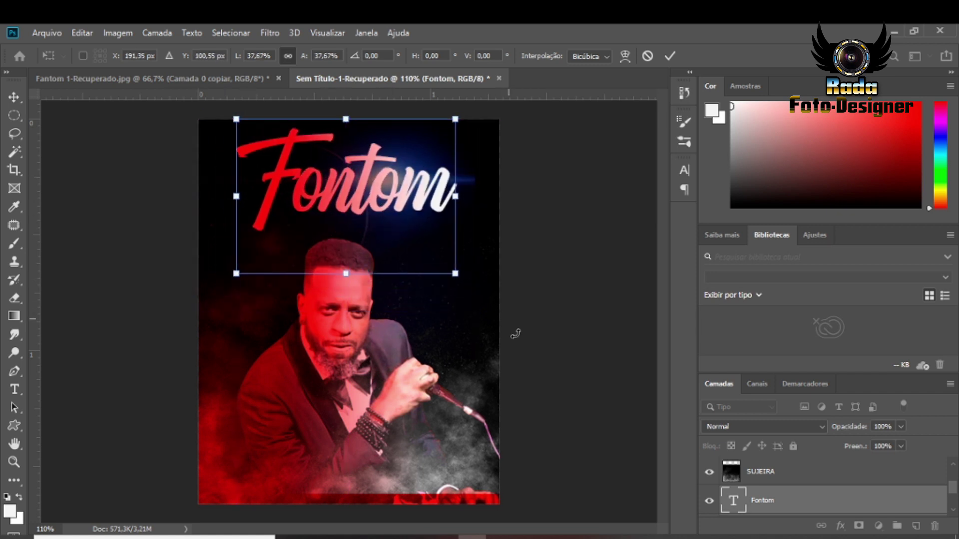
{"action": "left_click_drag", "start_coordinate": [313, 173], "coordinate": [310, 196]}
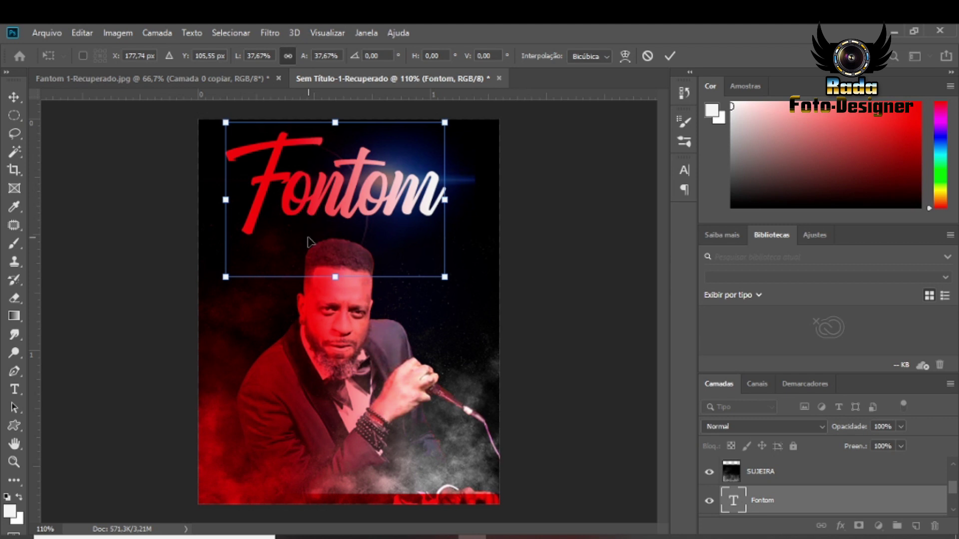
{"action": "key", "text": "Return"}
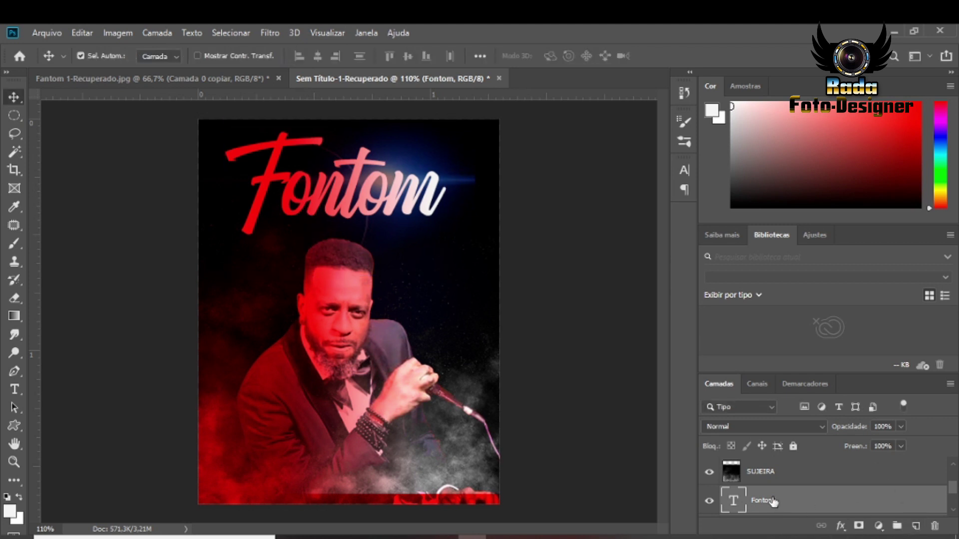
- Correct the title's spelling from "Fontom" to "Fantom" and commit the text
{"action": "left_click", "coordinate": [14, 390]}
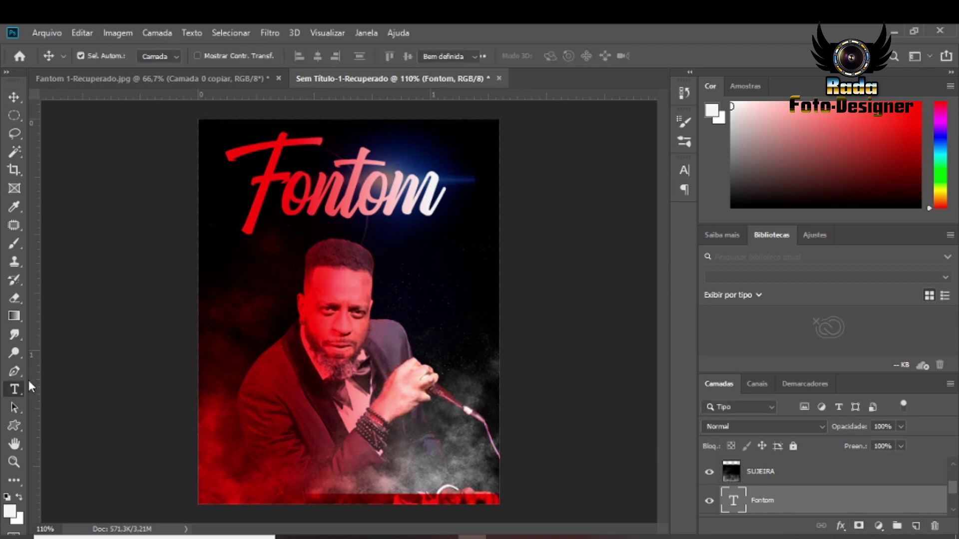
{"action": "left_click", "coordinate": [312, 190]}
{"action": "key", "text": "BackSpace"}
{"action": "type", "text": "a"}
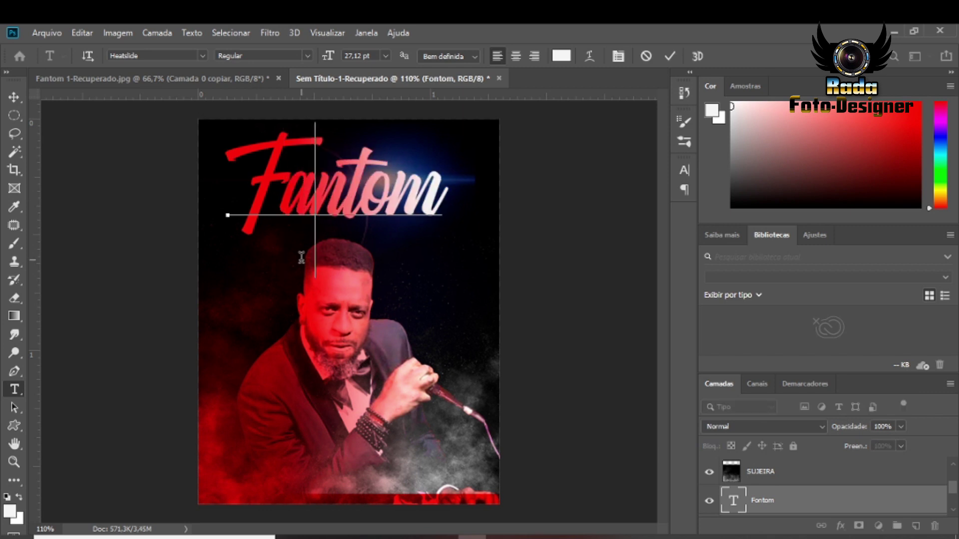
{"action": "key", "text": "ctrl+Return"}
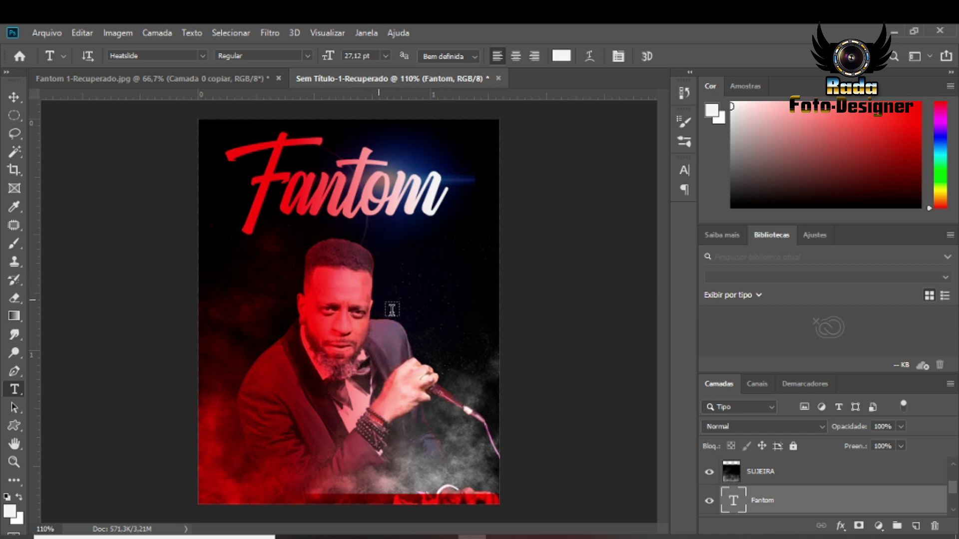
{"action": "left_click", "coordinate": [202, 55]}
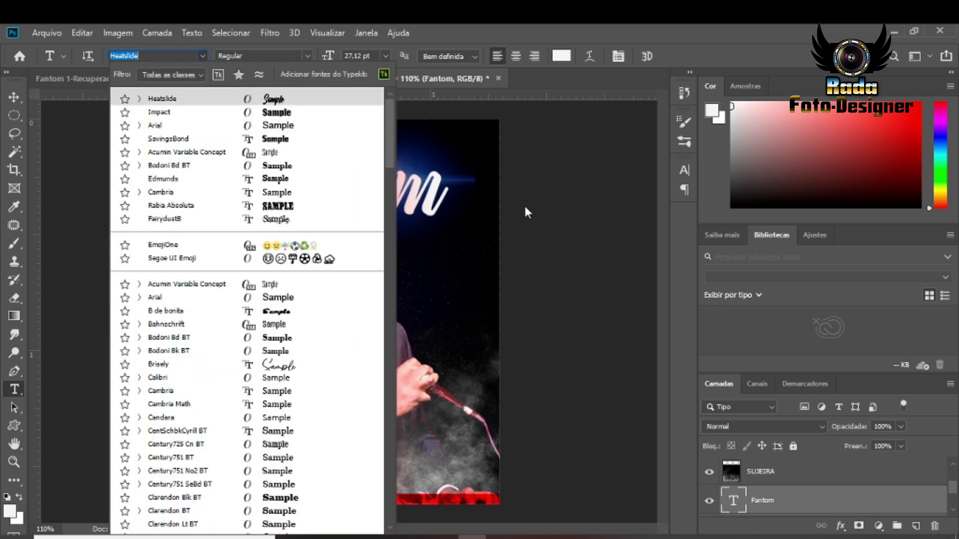
{"action": "left_click", "coordinate": [171, 206]}
{"action": "left_click", "coordinate": [571, 208]}
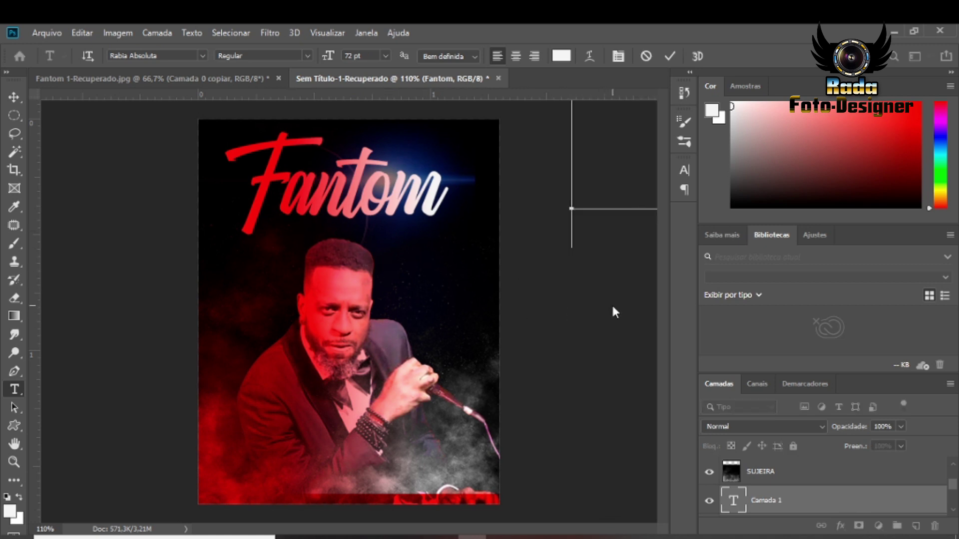
{"action": "left_click", "coordinate": [833, 508]}
{"action": "key", "text": "Delete"}
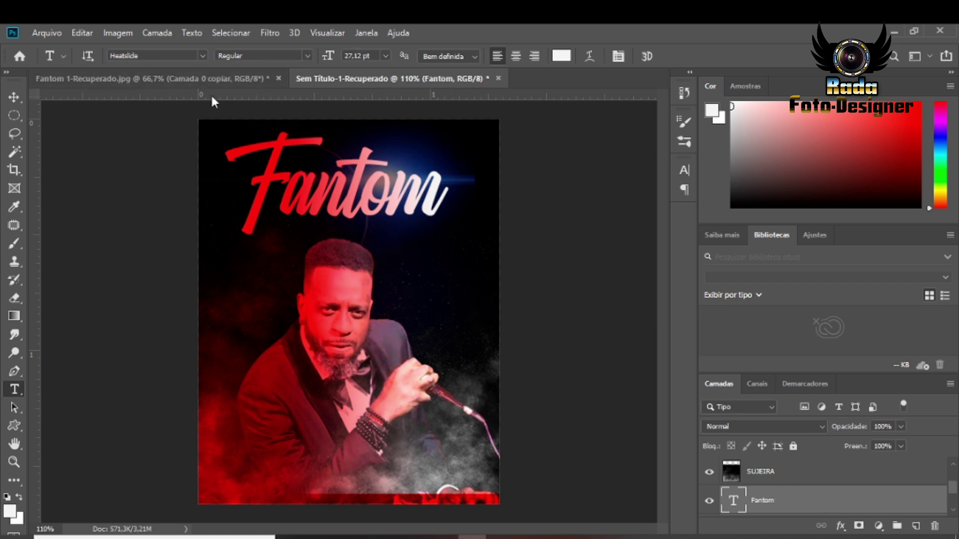
- Add a 72 pt "Lorem Ipsum" placeholder text layer above the title layer and set its font to SavingsBond
{"action": "left_click", "coordinate": [202, 54]}
{"action": "left_click", "coordinate": [561, 183]}
{"action": "left_click", "coordinate": [381, 109]}
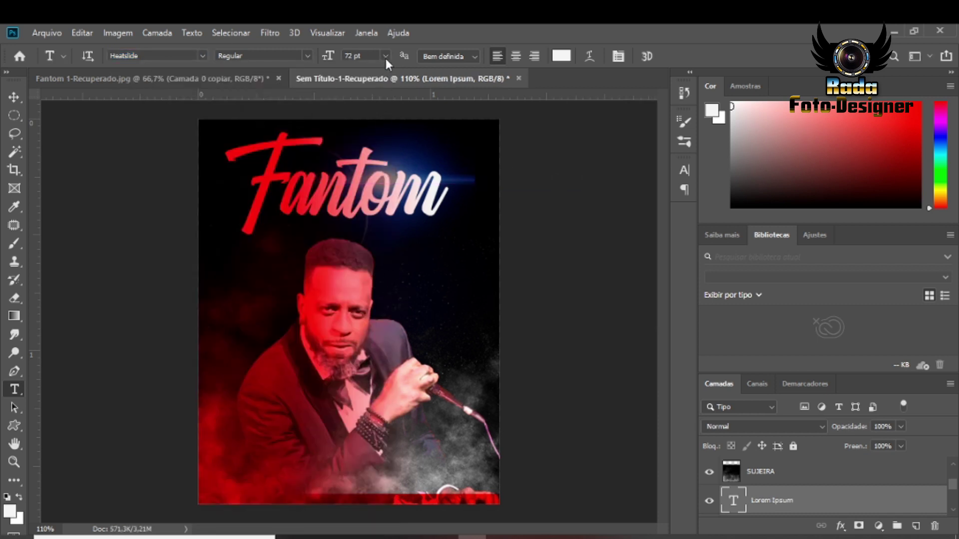
{"action": "left_click", "coordinate": [176, 56]}
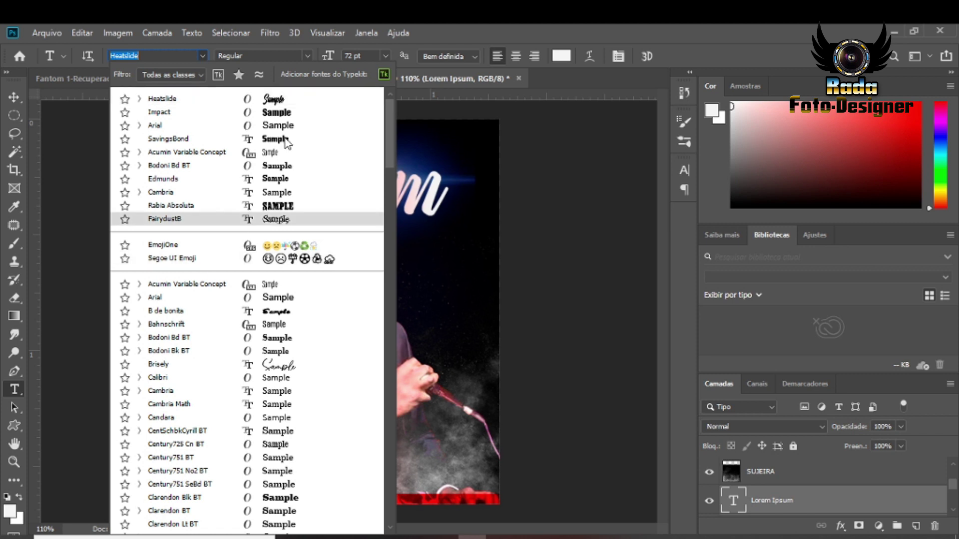
{"action": "left_click", "coordinate": [290, 142]}
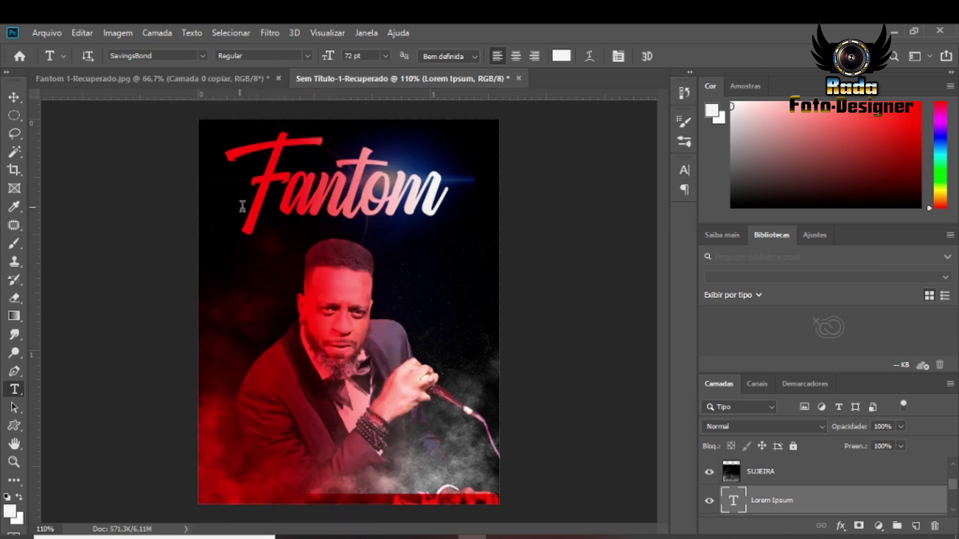
{"action": "left_click", "coordinate": [387, 267]}
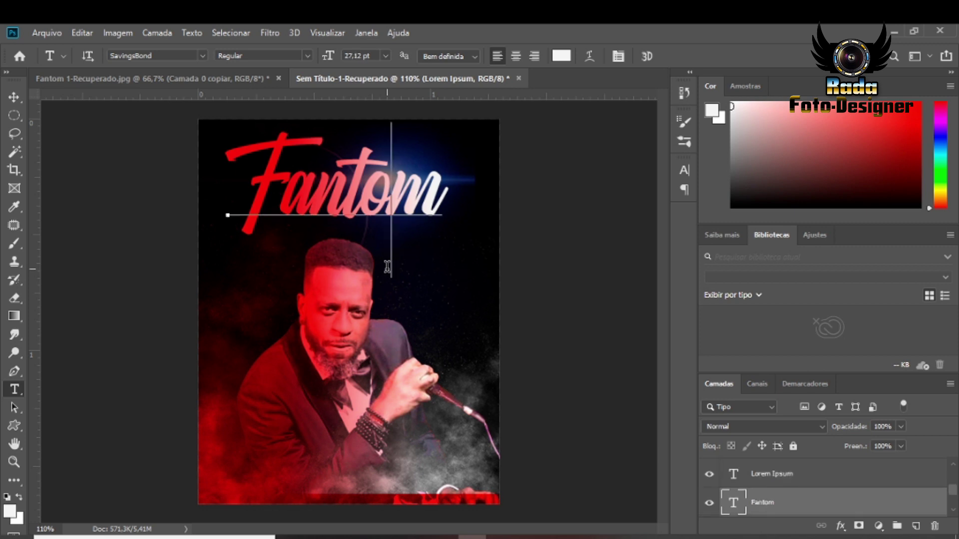
{"action": "scroll", "coordinate": [793, 484], "scroll_direction": "up", "scroll_amount": 3}
{"action": "scroll", "coordinate": [790, 484], "scroll_direction": "down", "scroll_amount": 4}
{"action": "scroll", "coordinate": [790, 483], "scroll_direction": "up", "scroll_amount": 1}
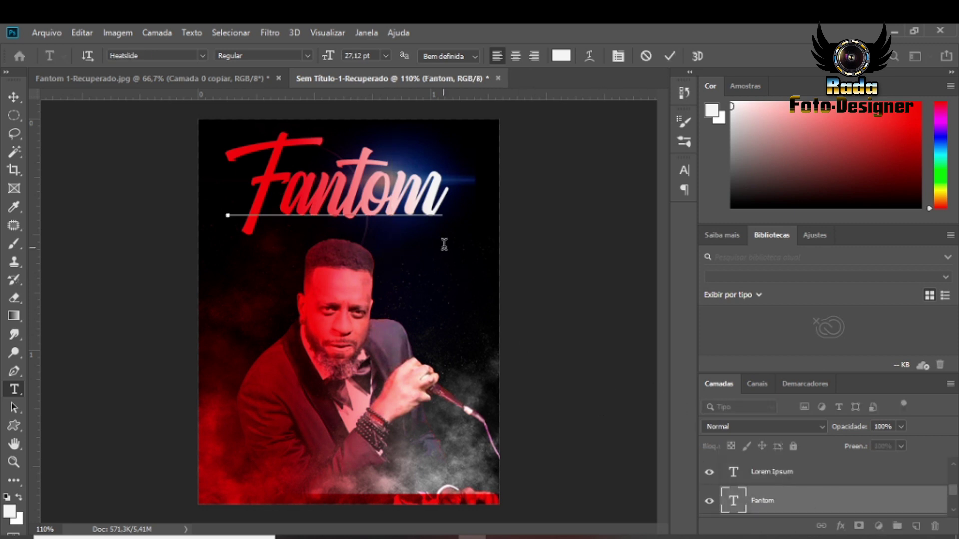
{"action": "left_click", "coordinate": [97, 304]}
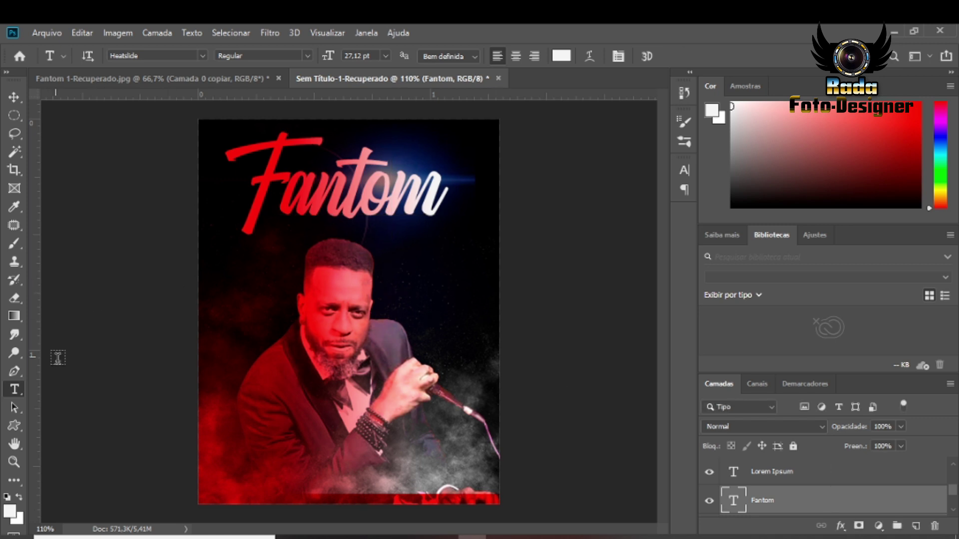
{"action": "scroll", "coordinate": [782, 498], "scroll_direction": "down", "scroll_amount": 3}
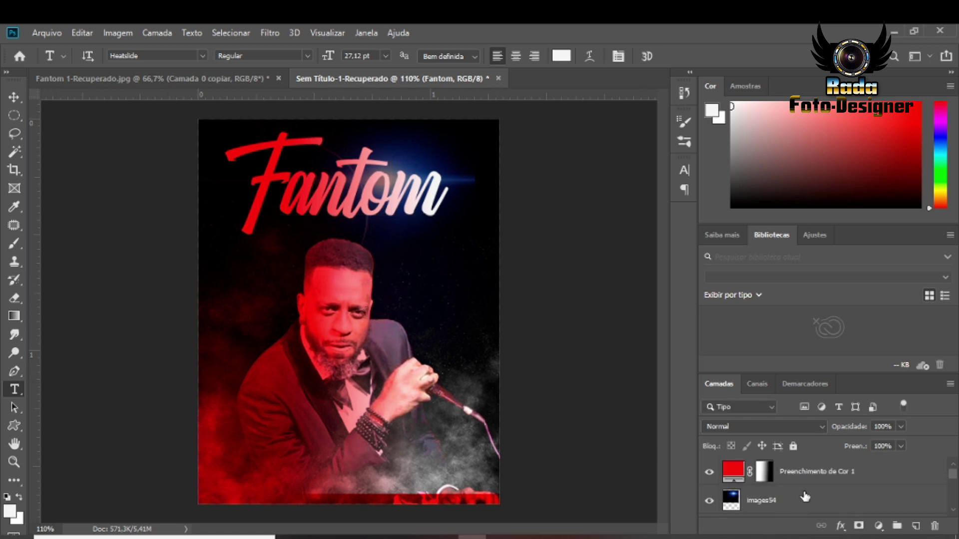
{"action": "left_click", "coordinate": [382, 288]}
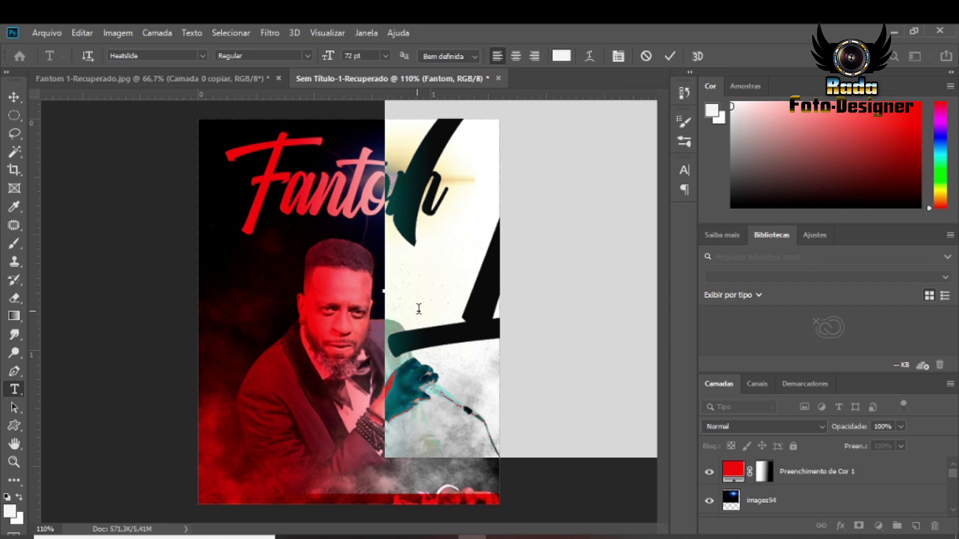
{"action": "left_click", "coordinate": [202, 56]}
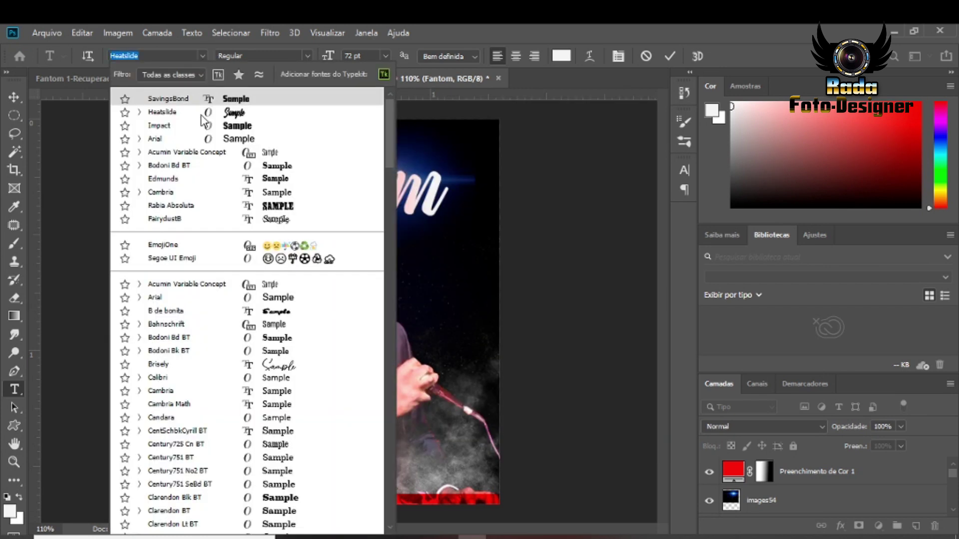
{"action": "left_click", "coordinate": [243, 100]}
{"action": "left_click", "coordinate": [202, 55]}
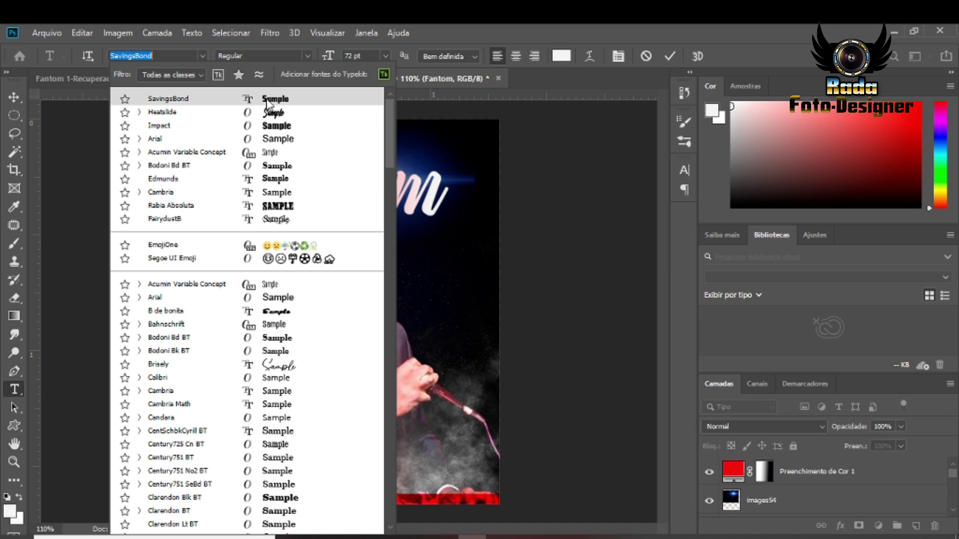
{"action": "left_click", "coordinate": [543, 259]}
{"action": "left_click", "coordinate": [398, 292]}
{"action": "left_click", "coordinate": [385, 56]}
{"action": "left_click", "coordinate": [535, 205]}
- Add the 72 pt text "Rap" beside the singer's head and commit it
{"action": "left_click", "coordinate": [388, 276]}
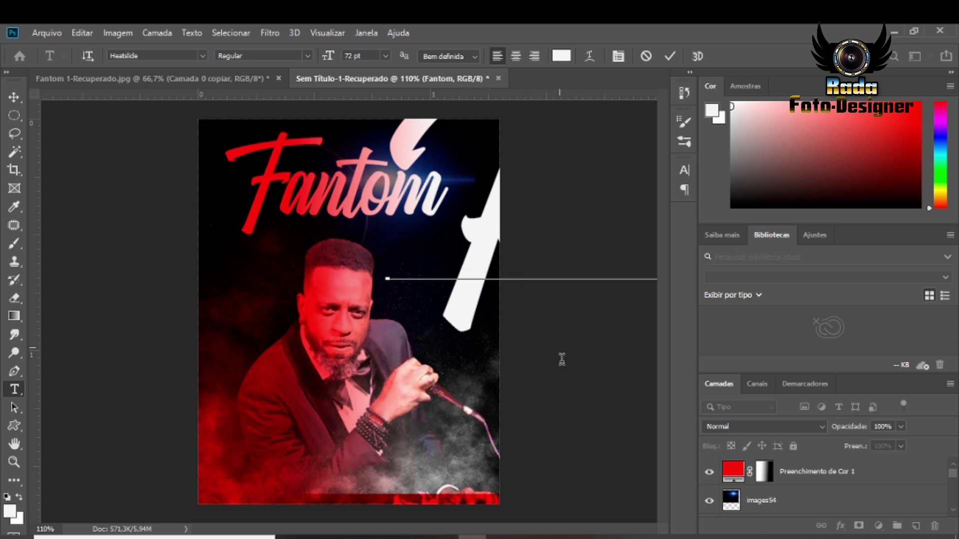
{"action": "scroll", "coordinate": [803, 499], "scroll_direction": "up", "scroll_amount": 3}
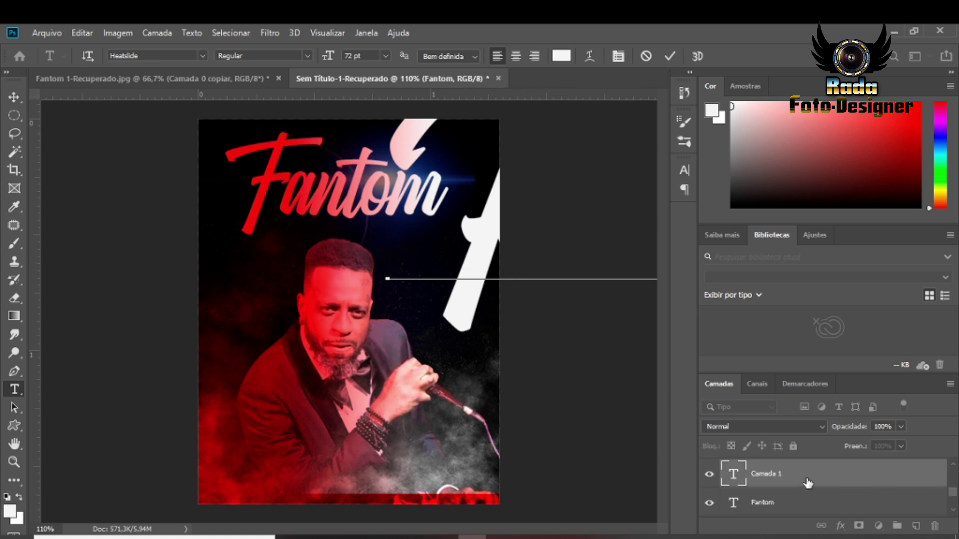
{"action": "key", "text": "ctrl+Return"}
- Scale "Rap" down to 16.84 pt below the end of the title and set its font to Sabrina Pamella
{"action": "key", "text": "ctrl+t"}
{"action": "left_click_drag", "start_coordinate": [390, 443], "coordinate": [569, 227]}
{"action": "left_click_drag", "start_coordinate": [615, 160], "coordinate": [381, 323]}
{"action": "left_click_drag", "start_coordinate": [336, 387], "coordinate": [406, 304]}
{"action": "left_click_drag", "start_coordinate": [434, 273], "coordinate": [406, 312]}
{"action": "left_click_drag", "start_coordinate": [378, 340], "coordinate": [411, 300]}
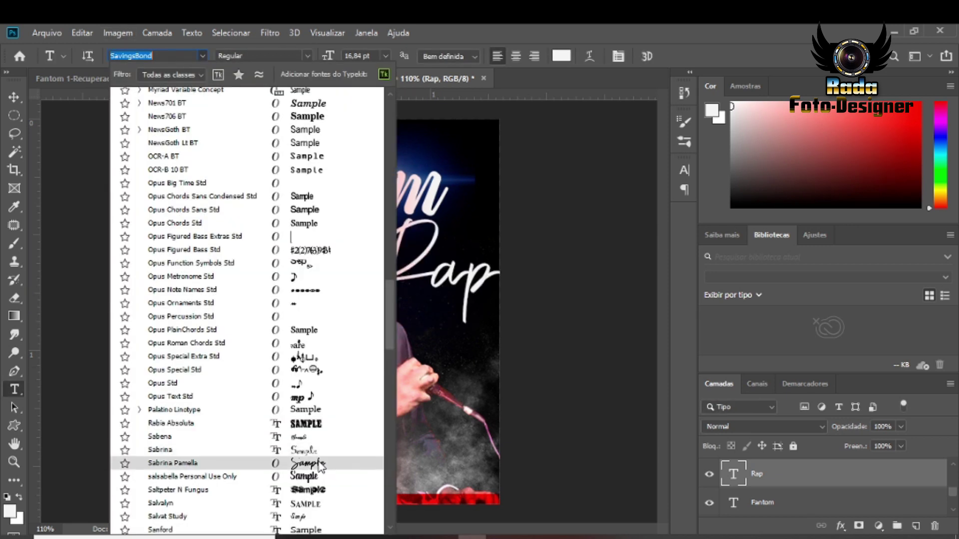
{"action": "left_click", "coordinate": [320, 464]}
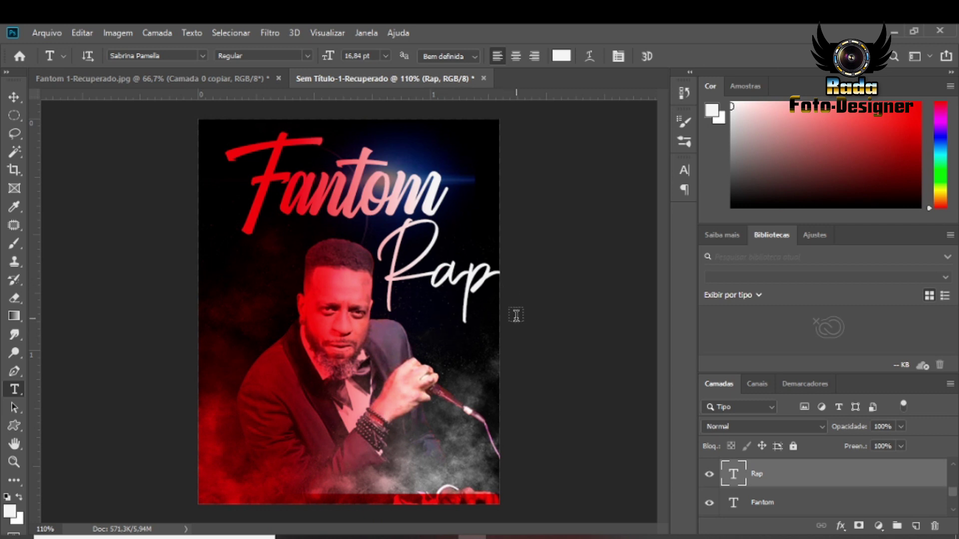
- Scale "Rap" to 75.14% and place it inside the poster's right edge, below the end of the title
{"action": "left_click", "coordinate": [17, 100]}
{"action": "key", "text": "ctrl+t"}
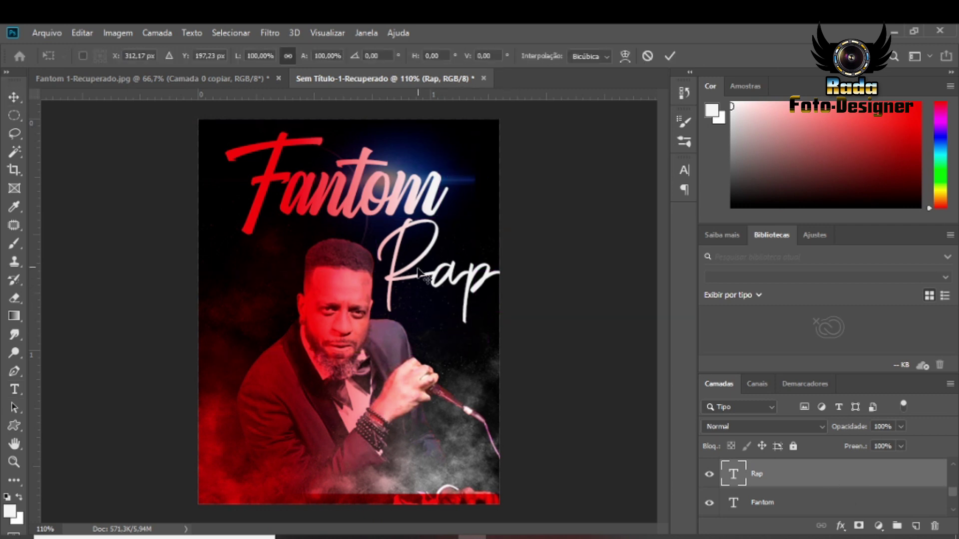
{"action": "mouse_move", "coordinate": [375, 325]}
{"action": "left_mouse_down"}
{"action": "mouse_move", "coordinate": [395, 308]}
{"action": "mouse_move", "coordinate": [376, 322]}
{"action": "left_mouse_up"}
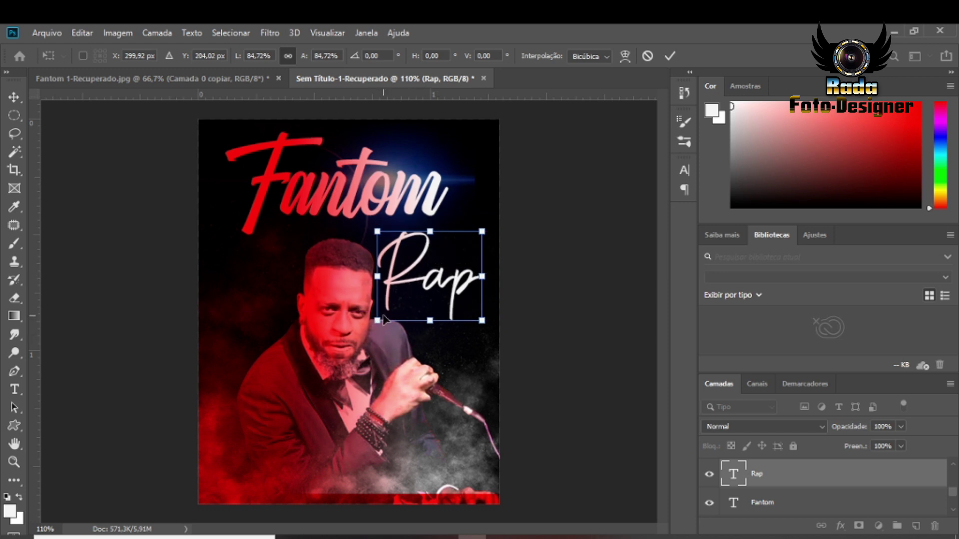
{"action": "left_click_drag", "start_coordinate": [376, 319], "coordinate": [390, 310]}
{"action": "left_click_drag", "start_coordinate": [444, 290], "coordinate": [439, 313]}
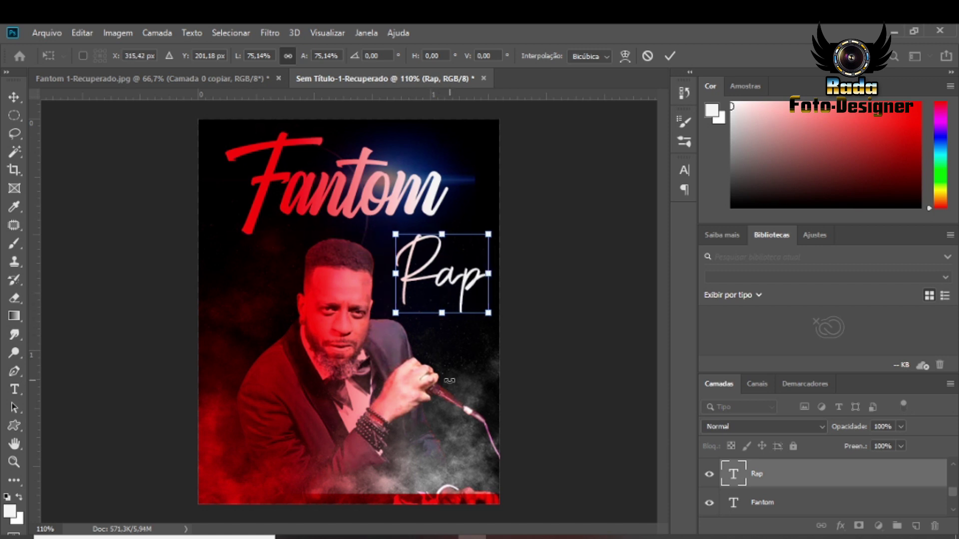
{"action": "key", "text": "Return"}
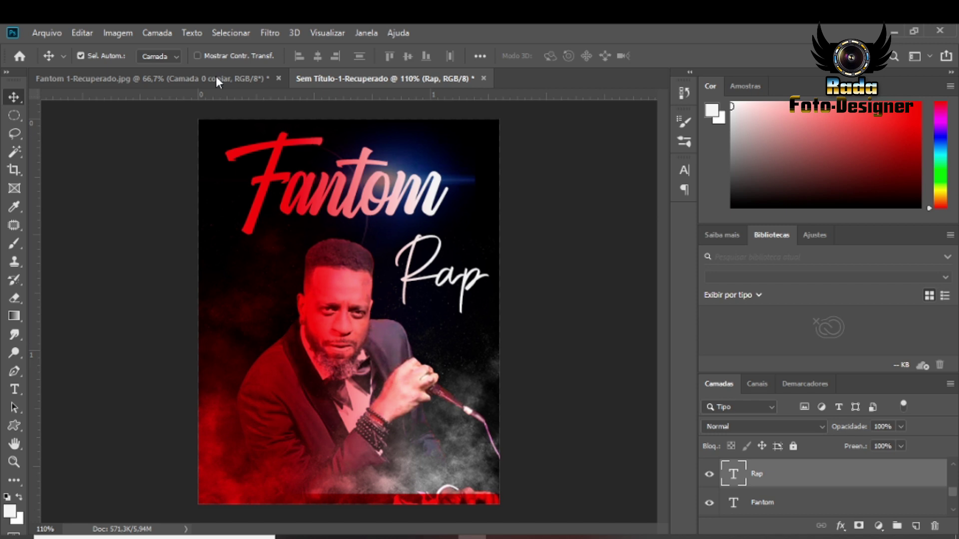
- Add the text "Onorab" in the SavingsBond font at 19.45 pt below "Rap" and commit it
{"action": "left_click", "coordinate": [14, 390]}
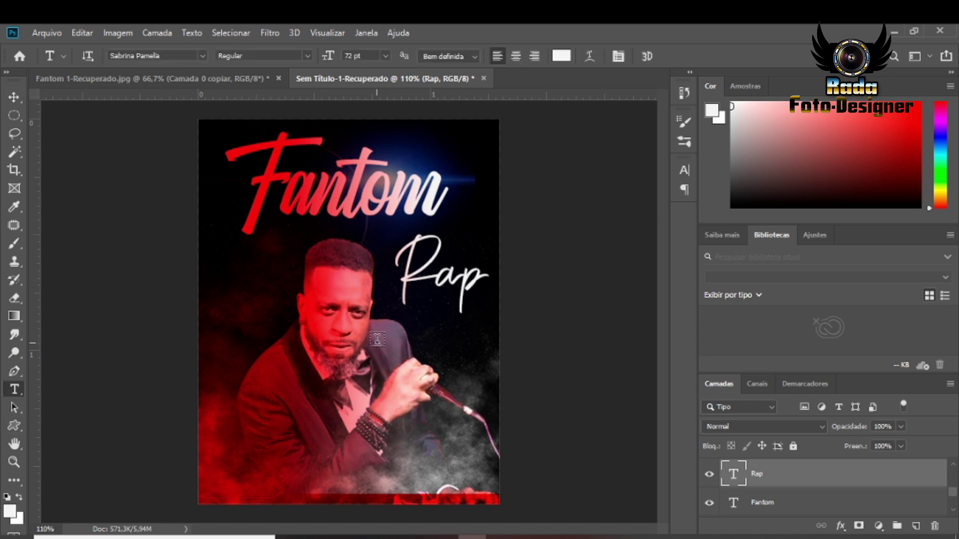
{"action": "left_click", "coordinate": [376, 348]}
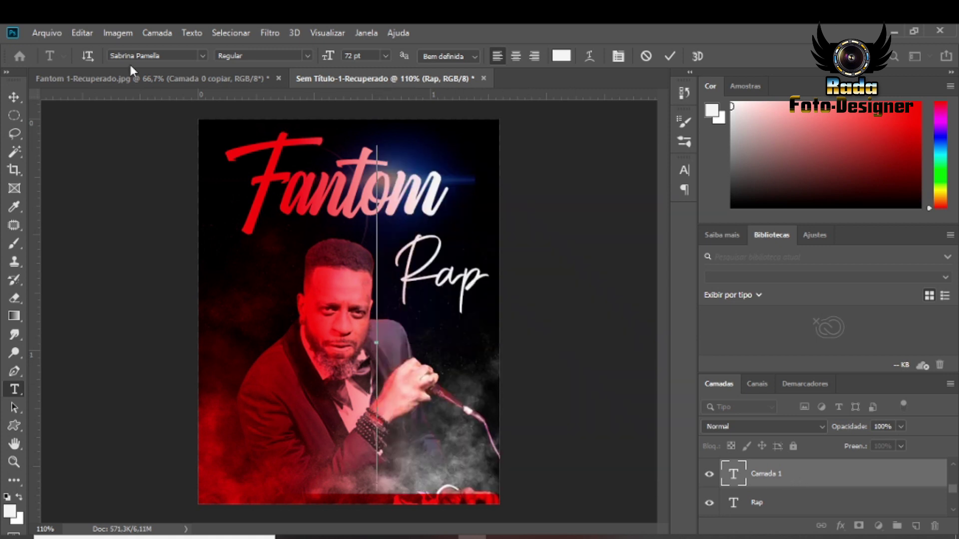
{"action": "left_click", "coordinate": [203, 56]}
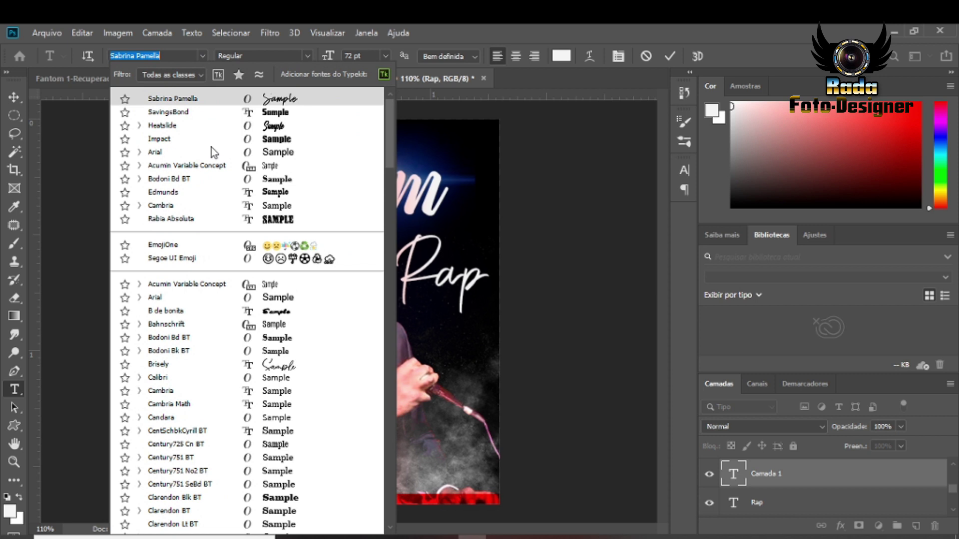
{"action": "left_click", "coordinate": [275, 112]}
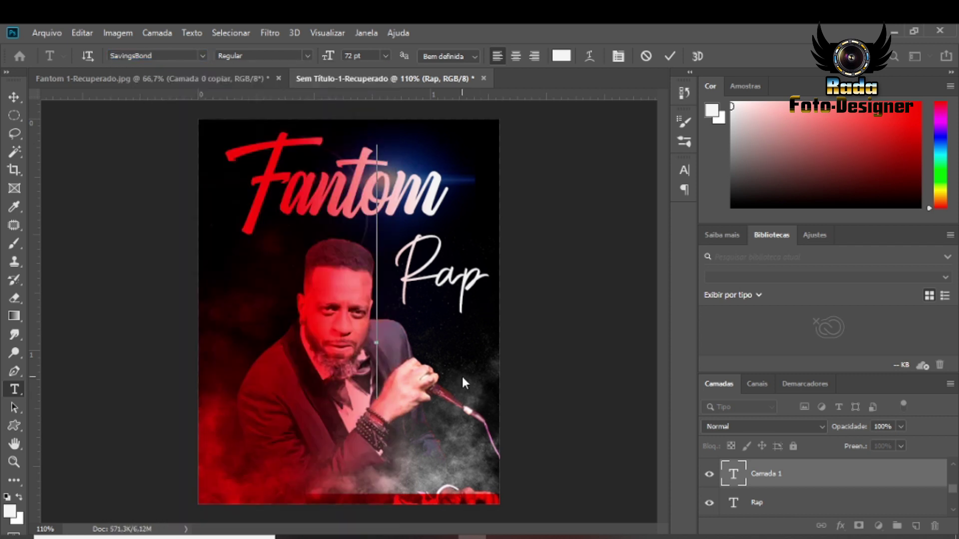
{"action": "type", "text": "0"}
{"action": "type", "text": "onorab"}
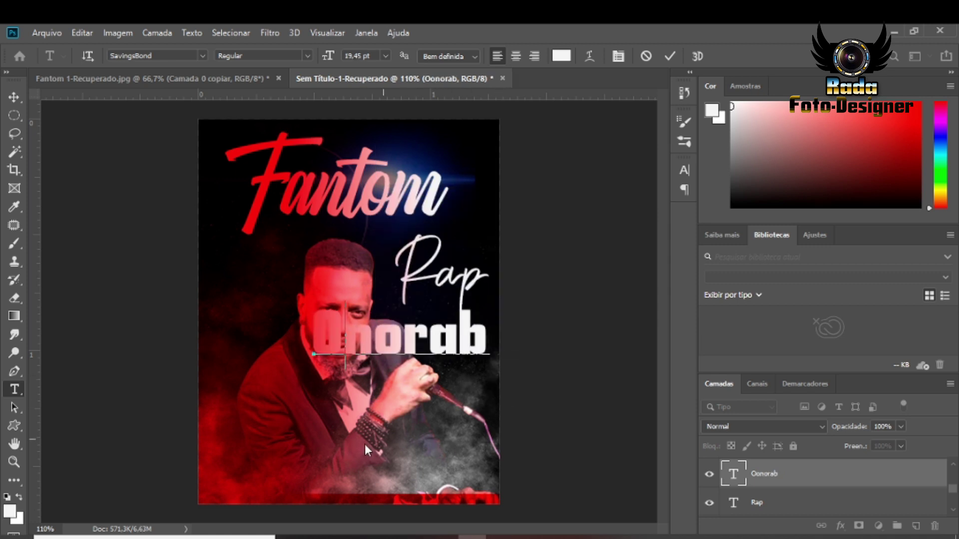
{"action": "left_click", "coordinate": [783, 477]}
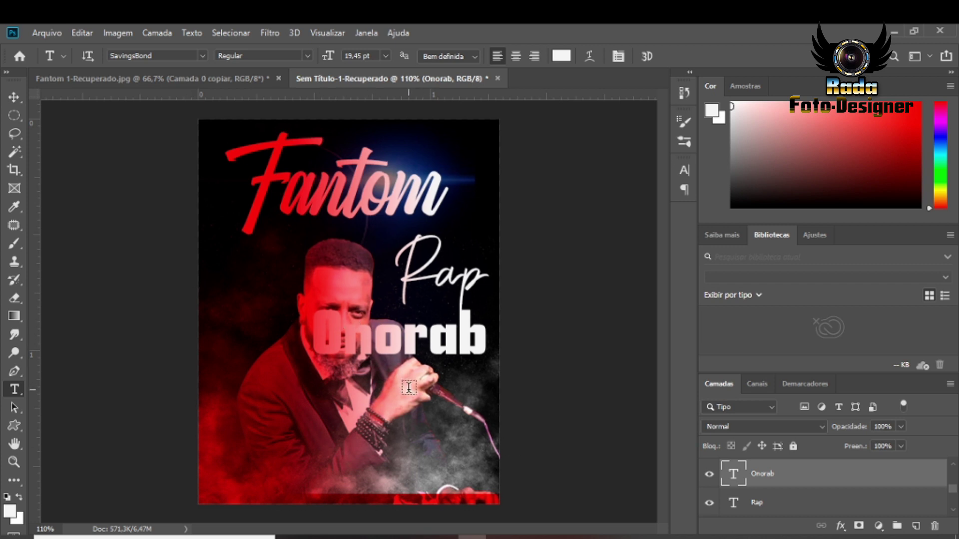
- Scale "Onorab" to 68.84% and place it beside the singer's chin, directly under "Rap"
{"action": "left_click", "coordinate": [14, 97]}
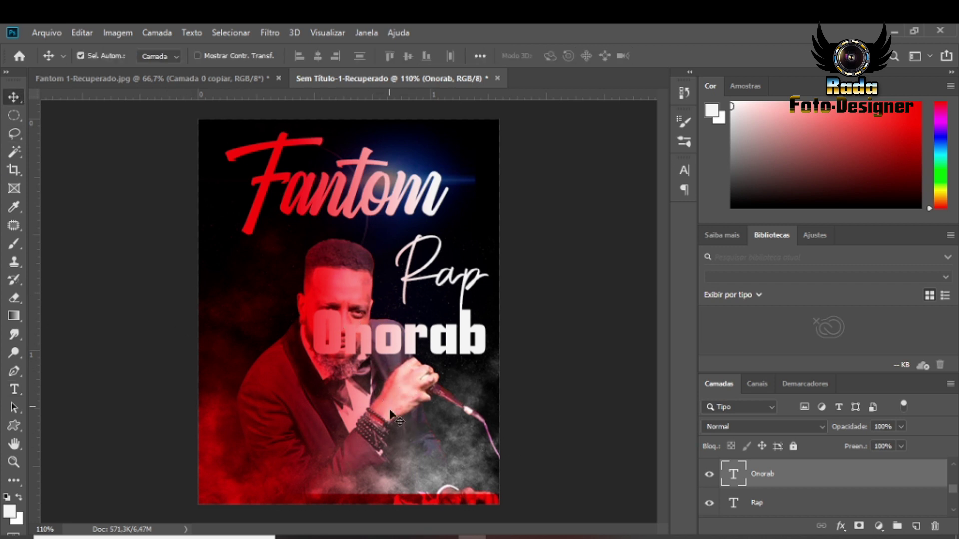
{"action": "key", "text": "ctrl+t"}
{"action": "left_click_drag", "start_coordinate": [315, 370], "coordinate": [429, 378]}
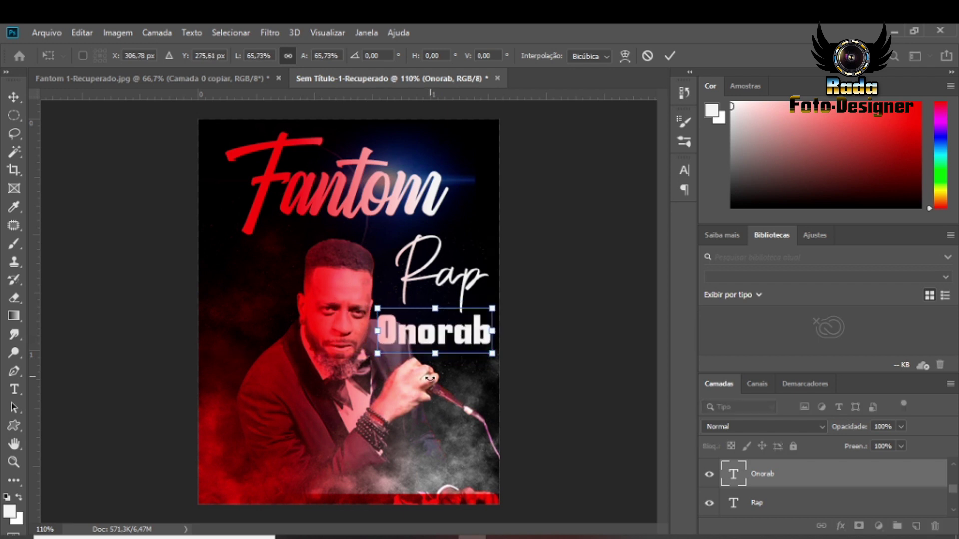
{"action": "left_click_drag", "start_coordinate": [387, 356], "coordinate": [382, 358]}
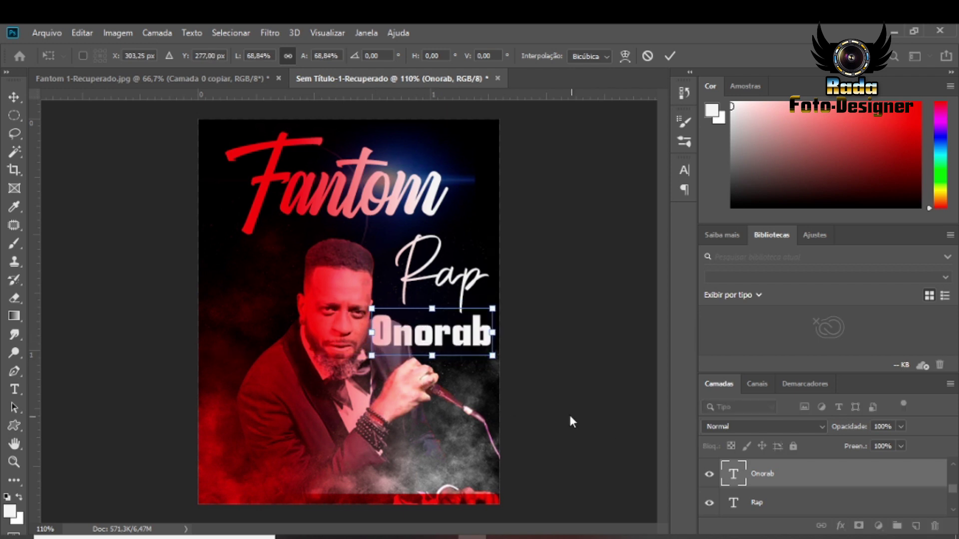
{"action": "scroll", "coordinate": [789, 499], "scroll_direction": "up", "scroll_amount": 1}
{"action": "key", "text": "Return"}
- Raise the "Onorab" layer above the red fill layer and stretch the text slightly wider to the poster's right edge
{"action": "left_click", "coordinate": [783, 473]}
{"action": "left_click", "coordinate": [790, 502]}
{"action": "left_click_drag", "start_coordinate": [802, 504], "coordinate": [797, 463]}
{"action": "left_click_drag", "start_coordinate": [836, 514], "coordinate": [844, 460]}
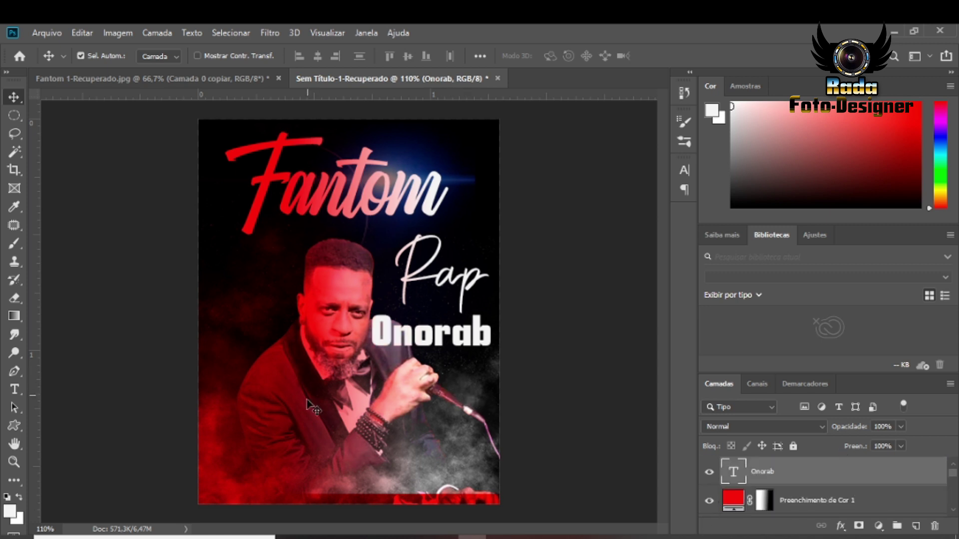
{"action": "key", "text": "ctrl+t"}
{"action": "left_click_drag", "start_coordinate": [492, 334], "coordinate": [500, 333]}
{"action": "key", "text": "Return"}
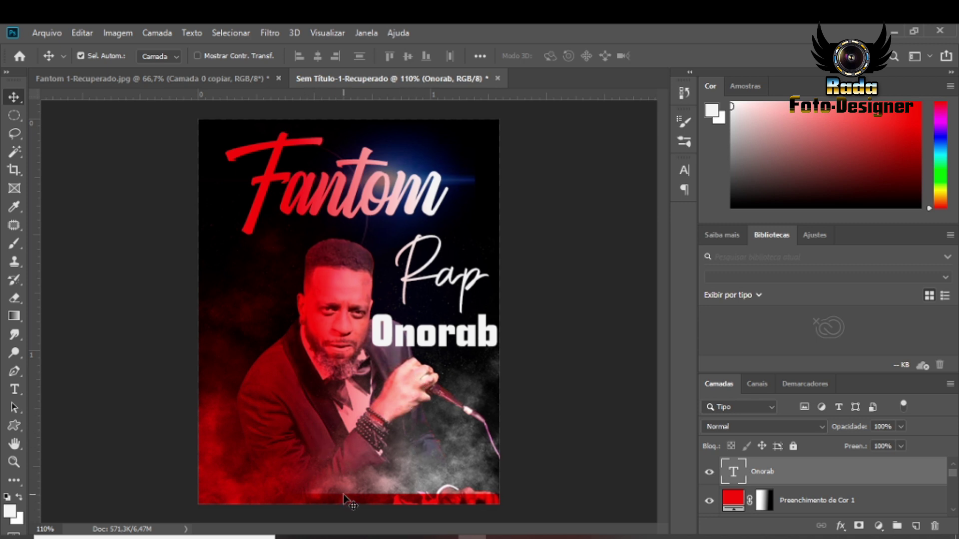
- Shift the smoke slightly down to cover the red strip along the poster's bottom edge
{"action": "left_click", "coordinate": [398, 456]}
{"action": "left_click_drag", "start_coordinate": [398, 455], "coordinate": [398, 467]}
{"action": "left_click", "coordinate": [416, 427]}
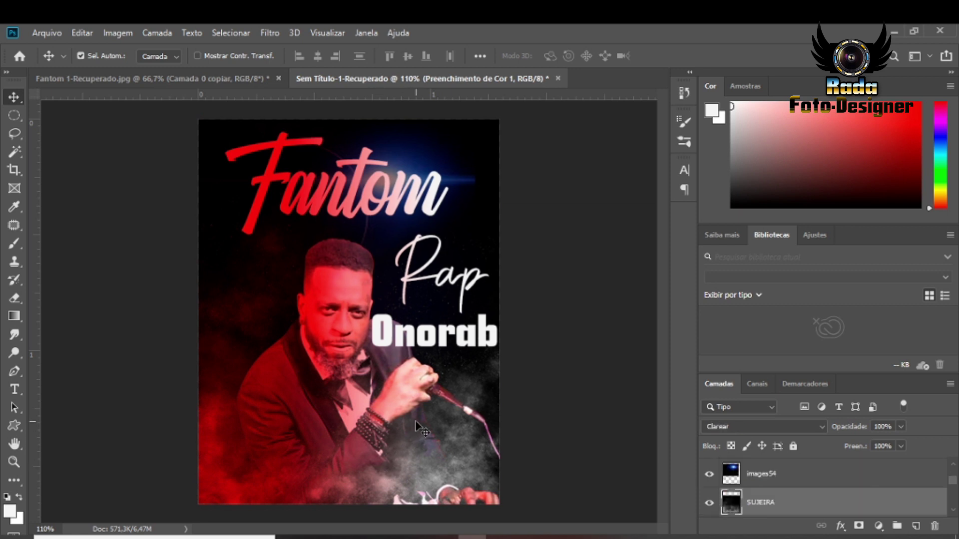
- Add the 72 pt text "Albúm" in SavingsBond over the singer and commit it
{"action": "left_click", "coordinate": [14, 389]}
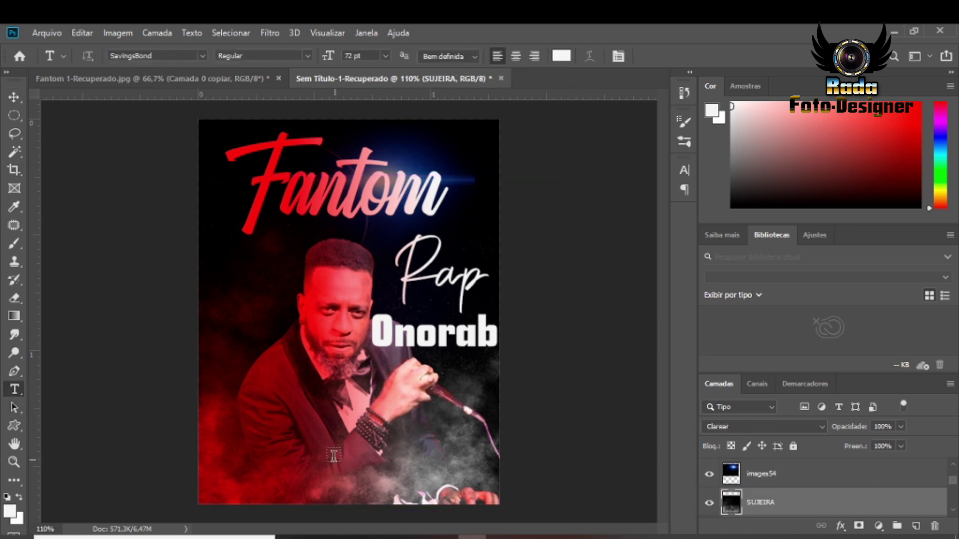
{"action": "left_click", "coordinate": [283, 417]}
{"action": "key", "text": "BackSpace"}
{"action": "type", "text": "A lb"}
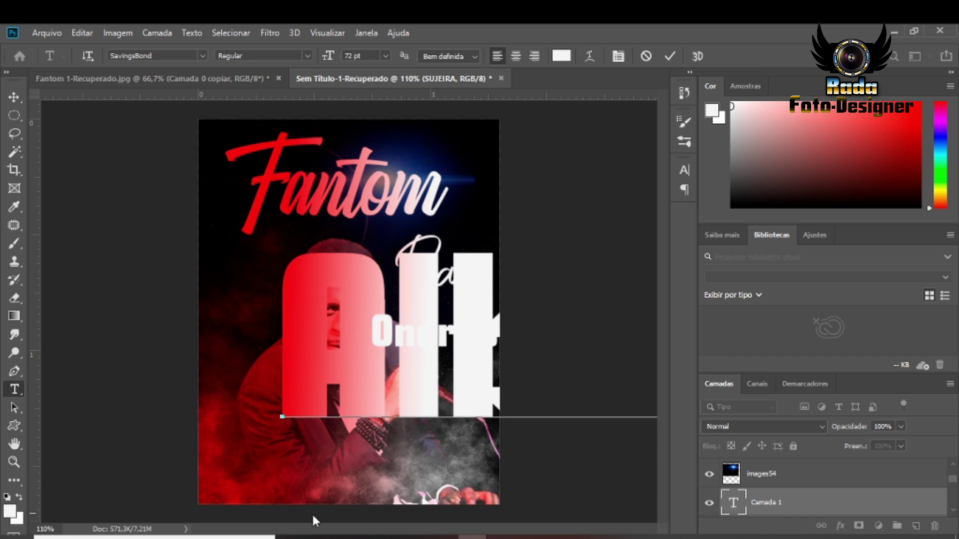
{"action": "left_click", "coordinate": [734, 511]}
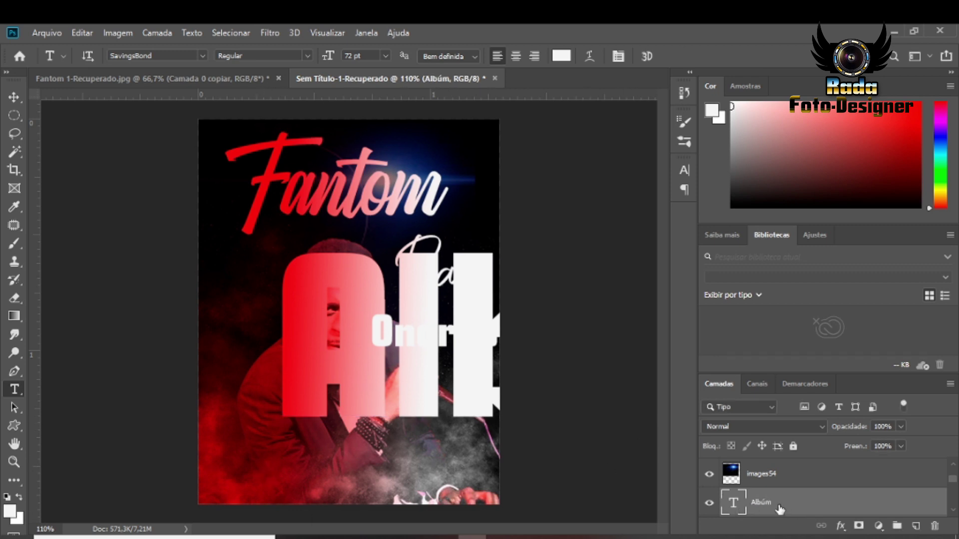
- Set "Albúm" in Arial at 24.37% scale and raise its layer above the red fill layer
{"action": "left_click", "coordinate": [202, 56]}
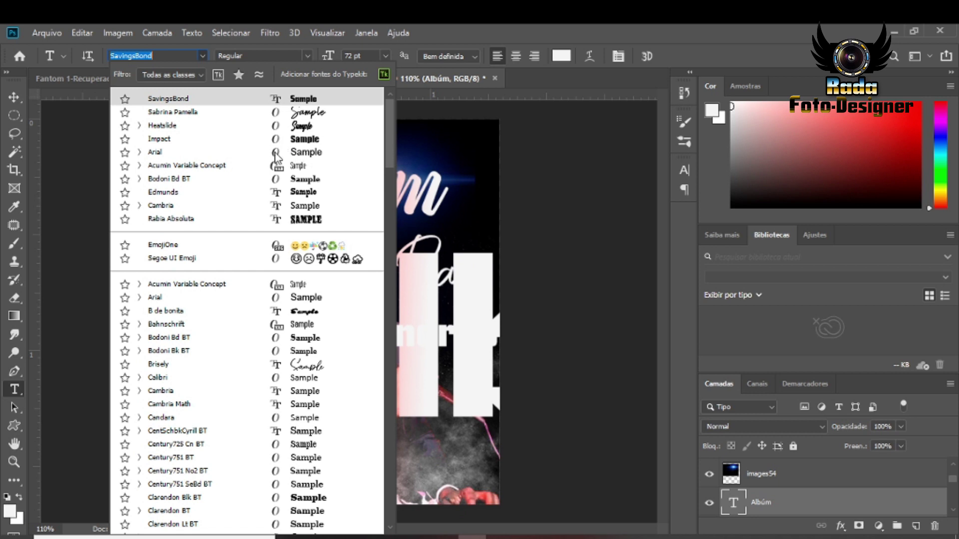
{"action": "left_click", "coordinate": [275, 152]}
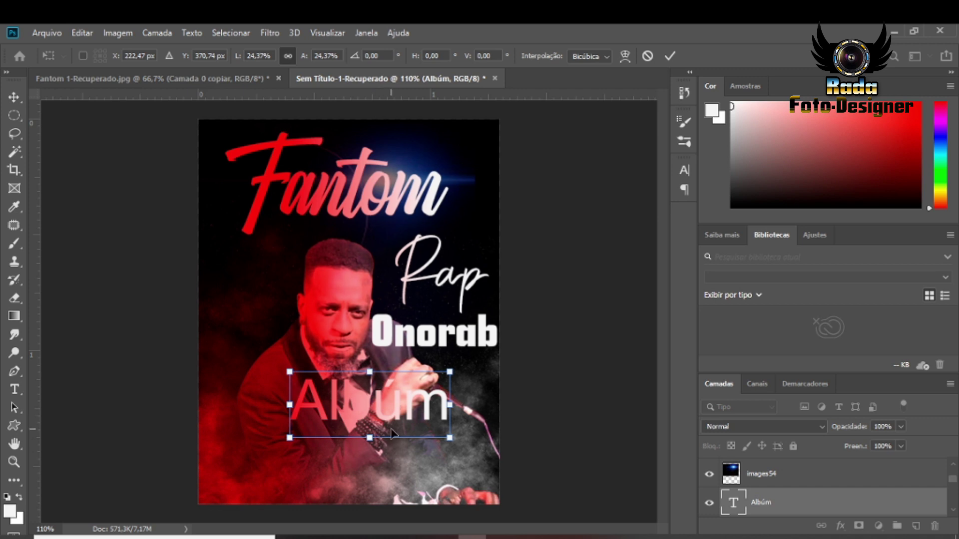
{"action": "scroll", "coordinate": [764, 500], "scroll_direction": "down", "scroll_amount": 1}
{"action": "key", "text": "Return"}
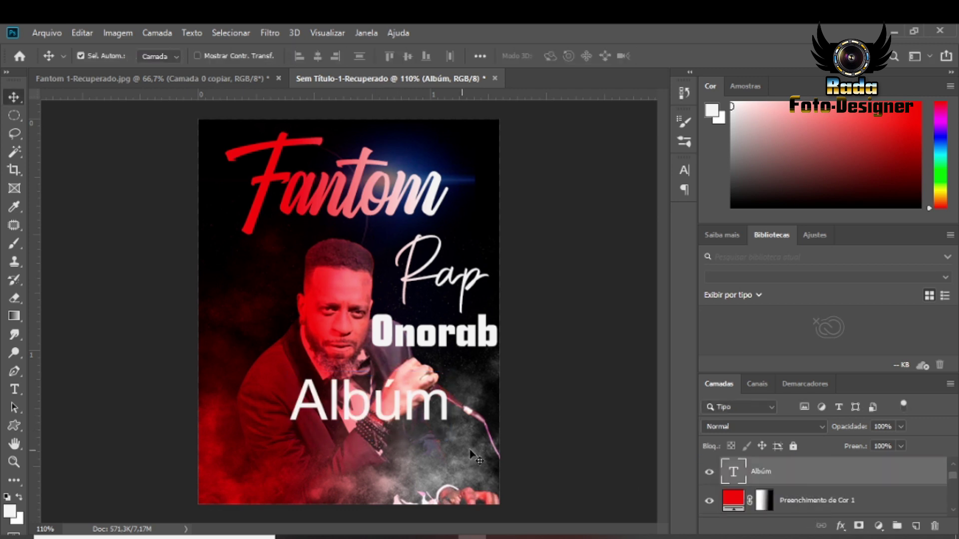
- Correct the spelling of "Albúm" to "Album" and commit the text
{"action": "left_click", "coordinate": [14, 389]}
{"action": "left_click", "coordinate": [403, 404]}
{"action": "key", "text": "BackSpace"}
{"action": "type", "text": "u"}
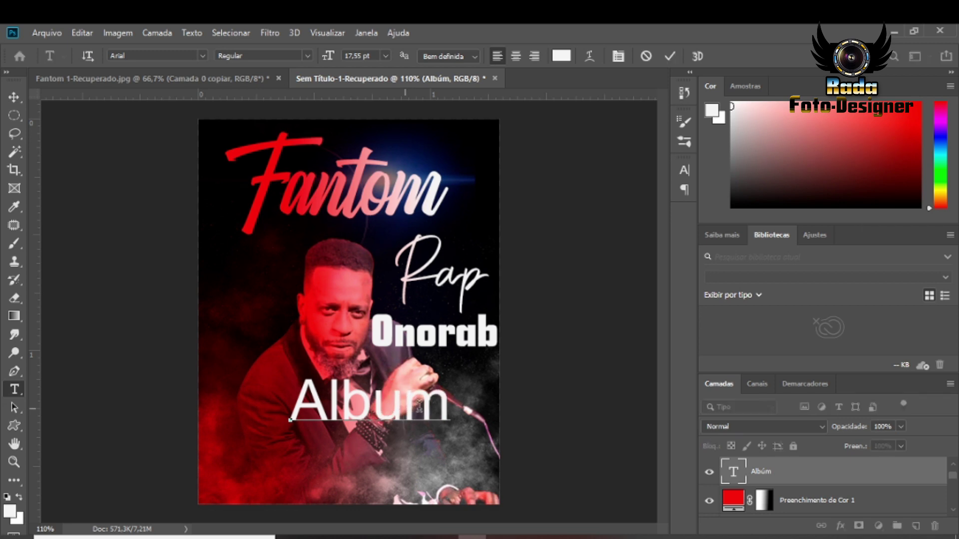
{"action": "left_click", "coordinate": [797, 472]}
- Squash "Album" to 35.88% height at the poster's lower left edge and change its initial to lowercase
{"action": "key", "text": "v"}
{"action": "key", "text": "ctrl+t"}
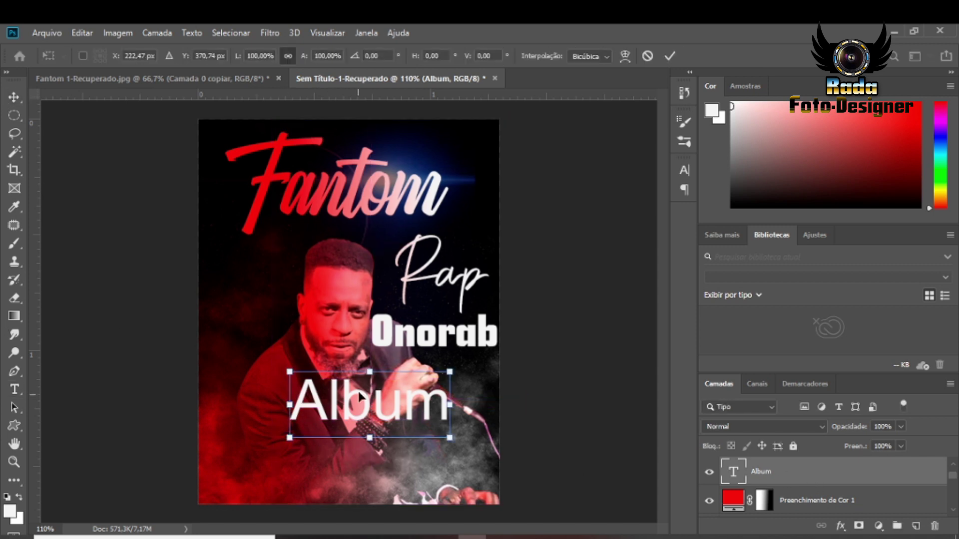
{"action": "left_click_drag", "start_coordinate": [370, 438], "coordinate": [276, 428]}
{"action": "left_click_drag", "start_coordinate": [250, 440], "coordinate": [278, 434]}
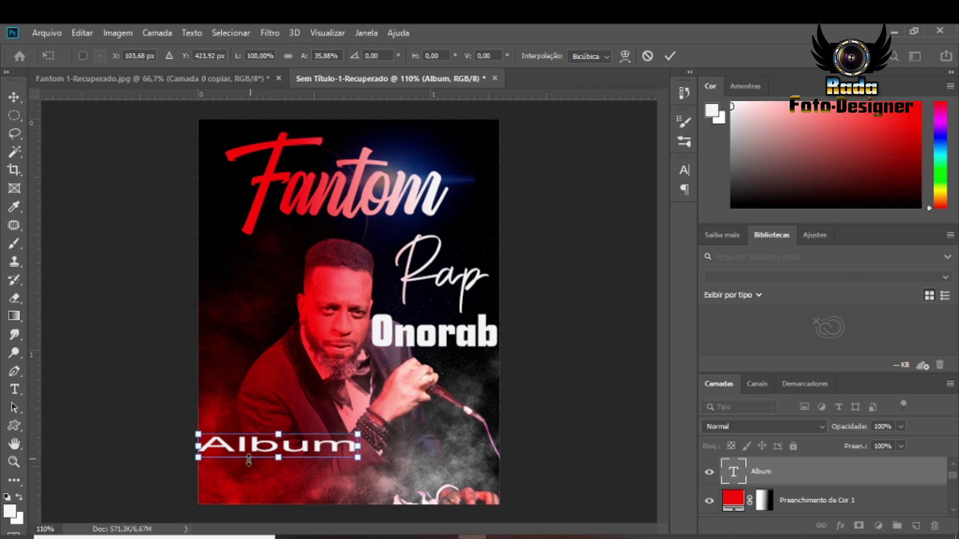
{"action": "key", "text": "Return"}
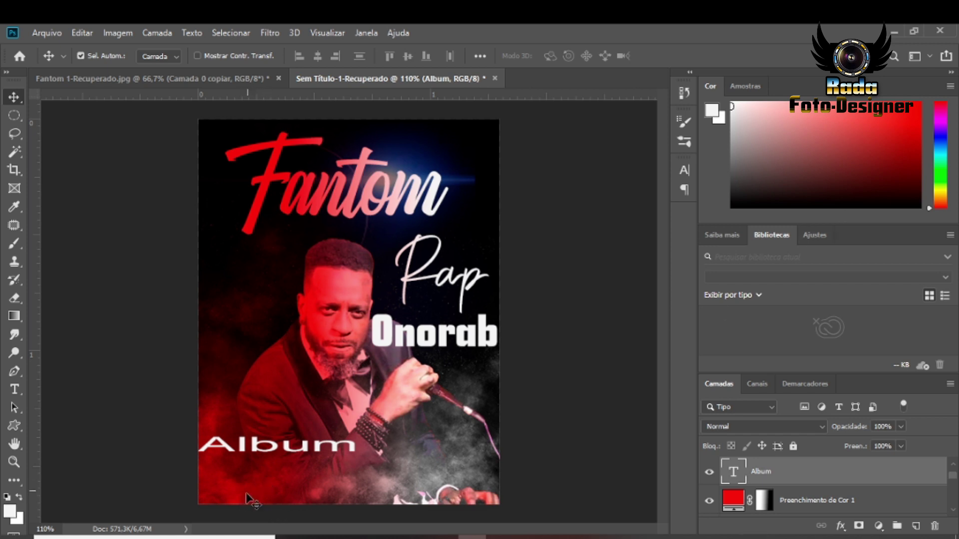
{"action": "left_click", "coordinate": [20, 391]}
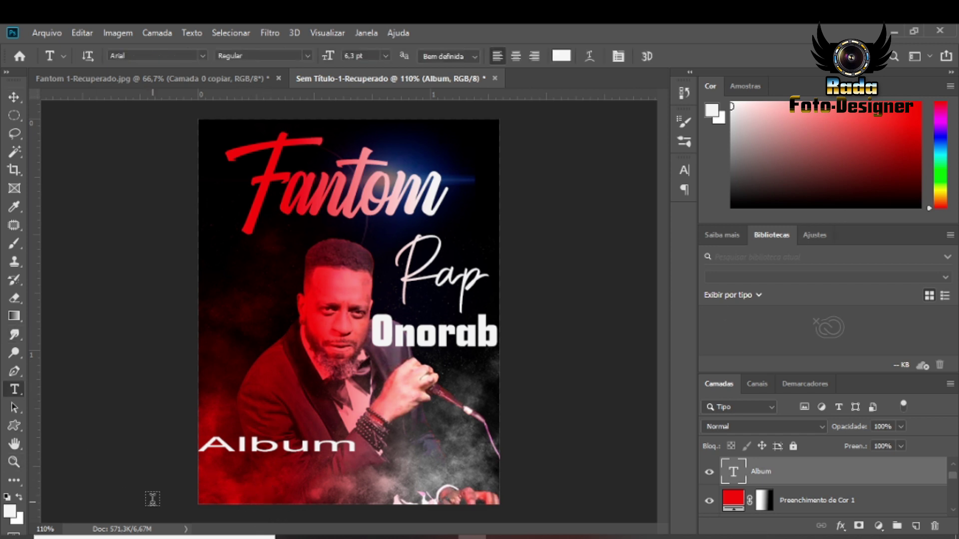
{"action": "key", "text": "ctrl+z"}
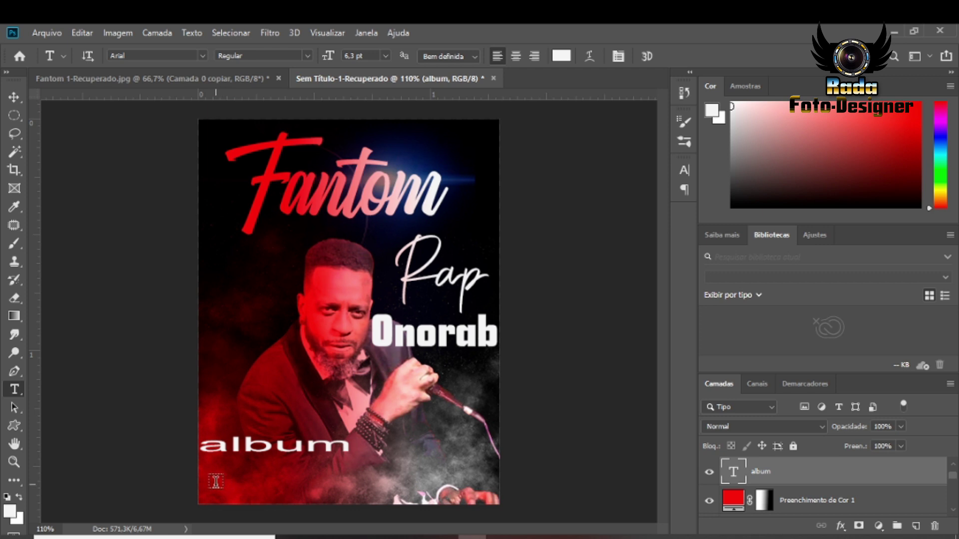
- Add the 72 pt text "online" in the Impact font below "album" and commit it
{"action": "left_click", "coordinate": [216, 482]}
{"action": "key", "text": "BackSpace"}
{"action": "left_click", "coordinate": [199, 53]}
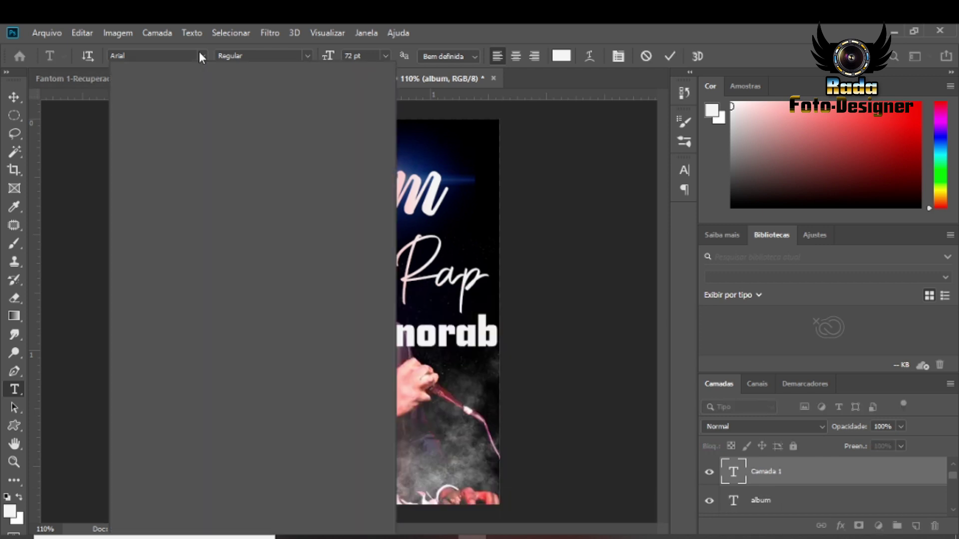
{"action": "left_click", "coordinate": [185, 152]}
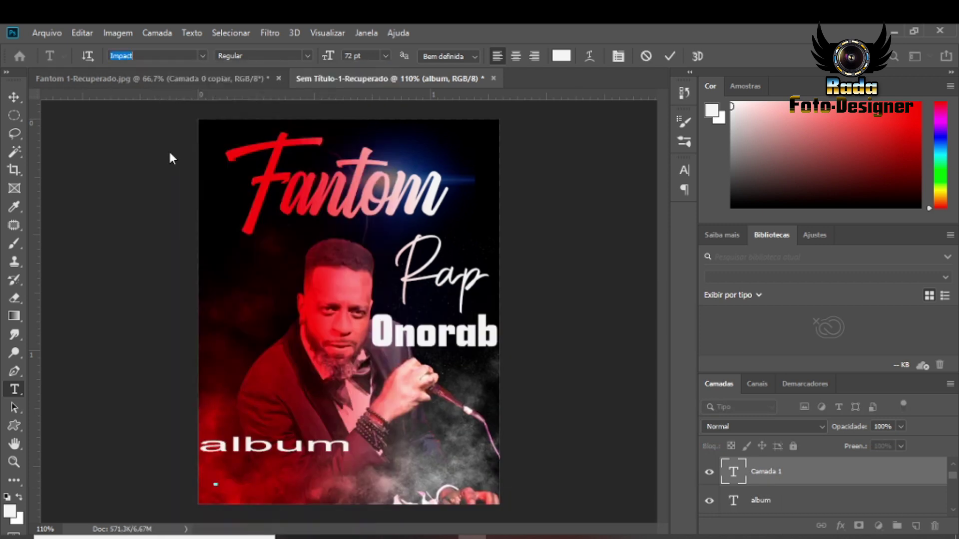
{"action": "type", "text": "onl"}
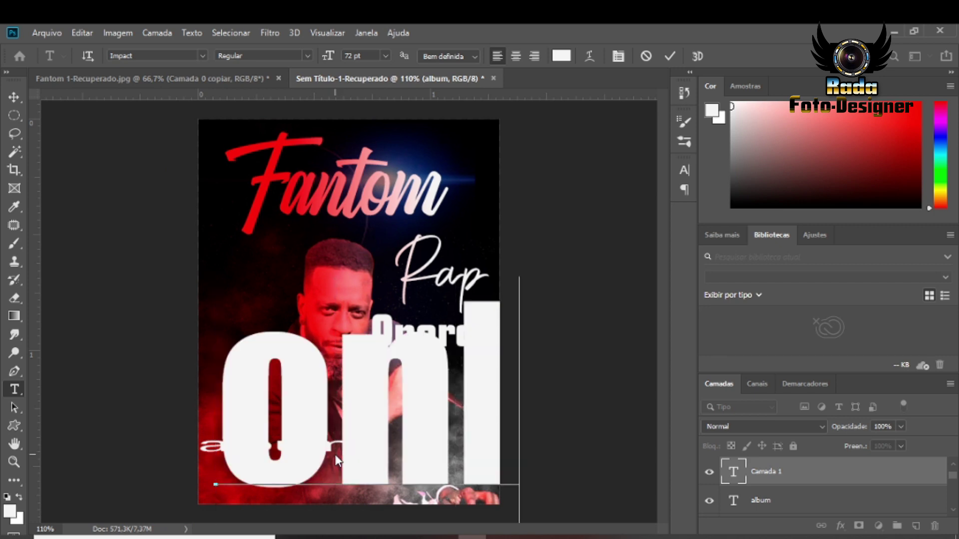
{"action": "left_click", "coordinate": [780, 473]}
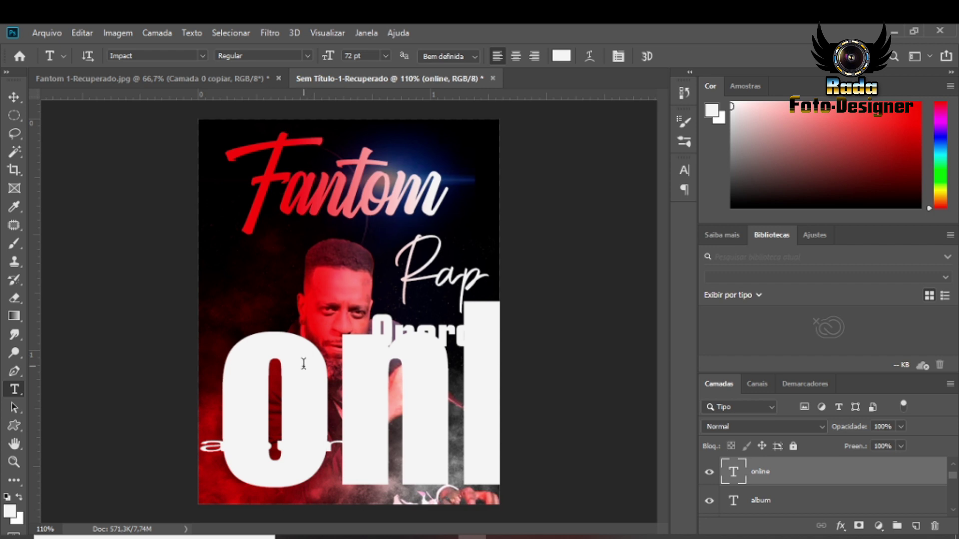
- Scale "online" to 19.58% width and 10.46% height and place it at the poster's bottom edge below "album"
{"action": "key", "text": "ctrl+t"}
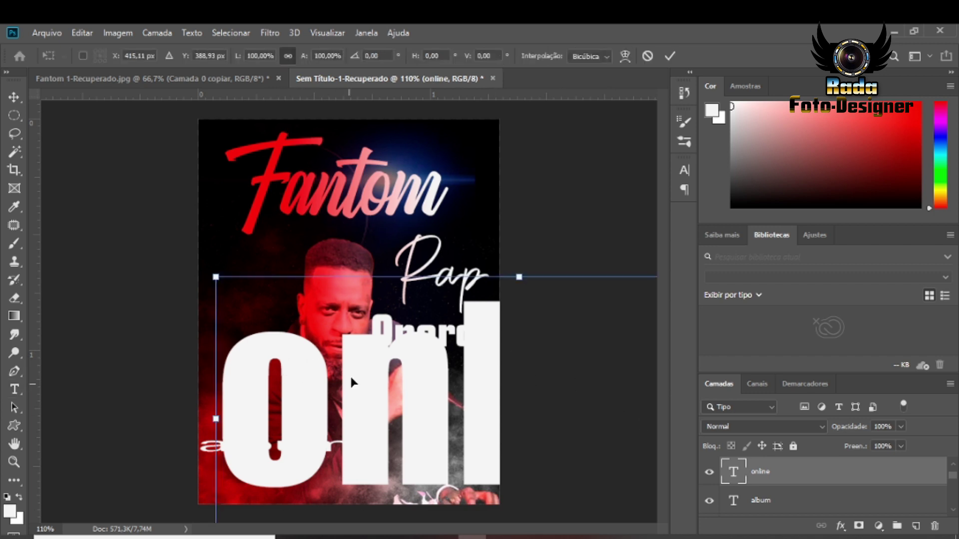
{"action": "left_click_drag", "start_coordinate": [216, 277], "coordinate": [370, 349]}
{"action": "left_click_drag", "start_coordinate": [475, 369], "coordinate": [309, 349]}
{"action": "left_click_drag", "start_coordinate": [210, 311], "coordinate": [313, 389]}
{"action": "left_click_drag", "start_coordinate": [392, 419], "coordinate": [296, 506]}
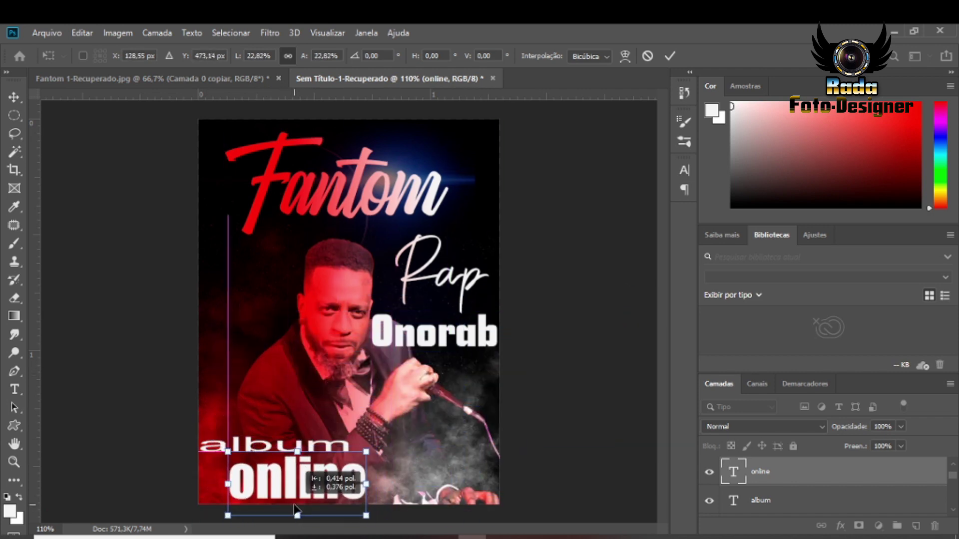
{"action": "left_click_drag", "start_coordinate": [297, 452], "coordinate": [295, 477]}
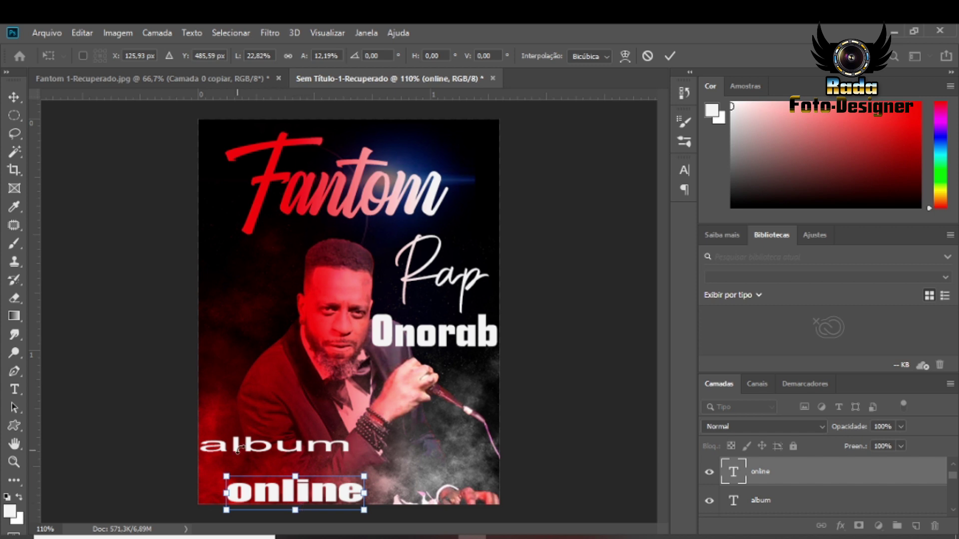
{"action": "left_click_drag", "start_coordinate": [295, 476], "coordinate": [297, 497]}
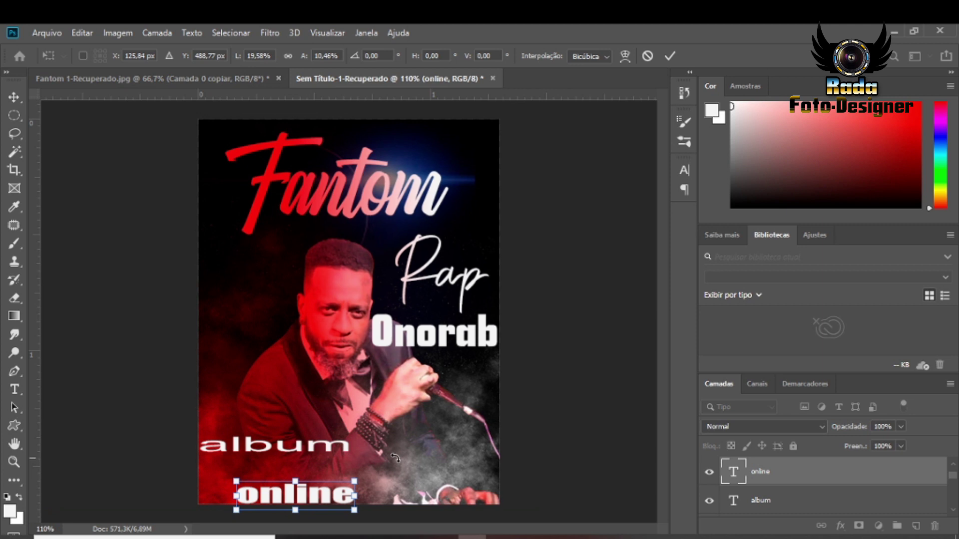
{"action": "key", "text": "Return"}
- Add the text "15" in SavingsBond, scaled down to 23.15 pt, over the smoke at the poster's lower right
{"action": "left_click", "coordinate": [387, 466]}
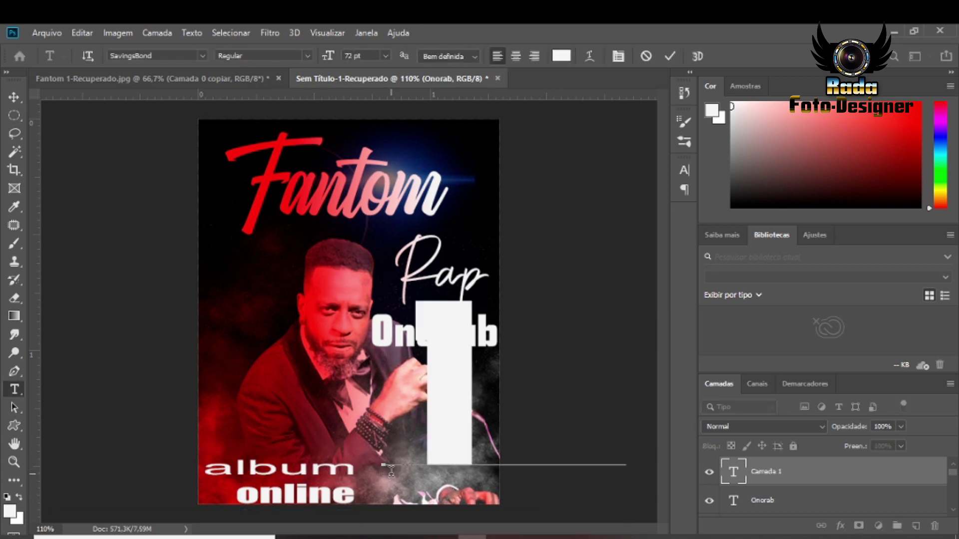
{"action": "left_click", "coordinate": [773, 473]}
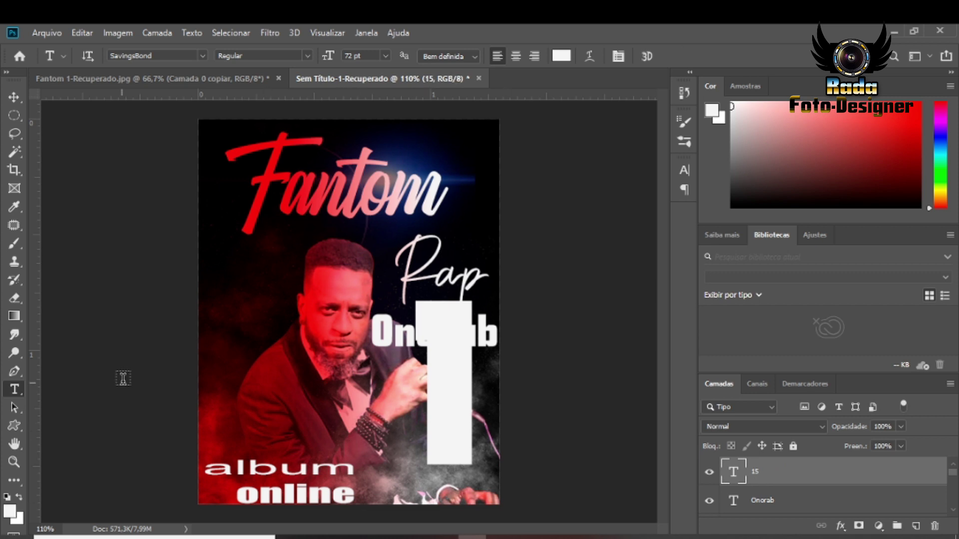
{"action": "key", "text": "ctrl+t"}
{"action": "left_click_drag", "start_coordinate": [625, 269], "coordinate": [448, 414]}
{"action": "left_click_drag", "start_coordinate": [408, 457], "coordinate": [416, 441]}
{"action": "left_click_drag", "start_coordinate": [474, 413], "coordinate": [466, 421]}
{"action": "left_click_drag", "start_coordinate": [434, 457], "coordinate": [444, 452]}
{"action": "key", "text": "Return"}
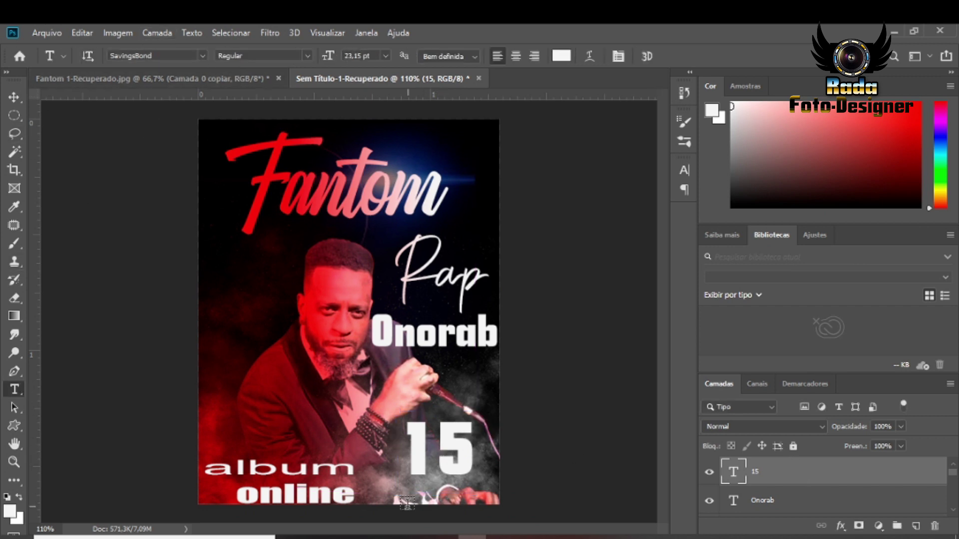
- Add the 72 pt text "Juin" in Arial at the poster's lower right and commit it
{"action": "left_click", "coordinate": [388, 498]}
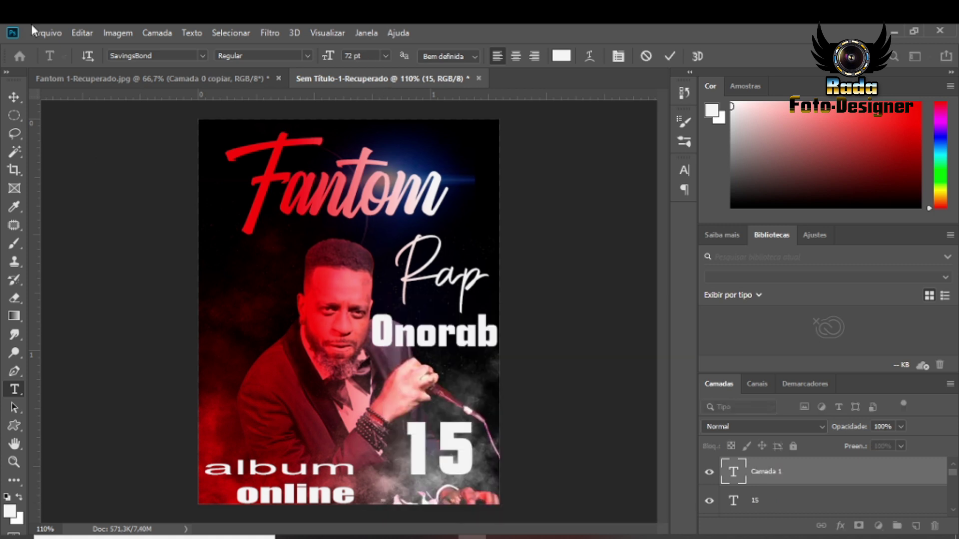
{"action": "left_click", "coordinate": [202, 56]}
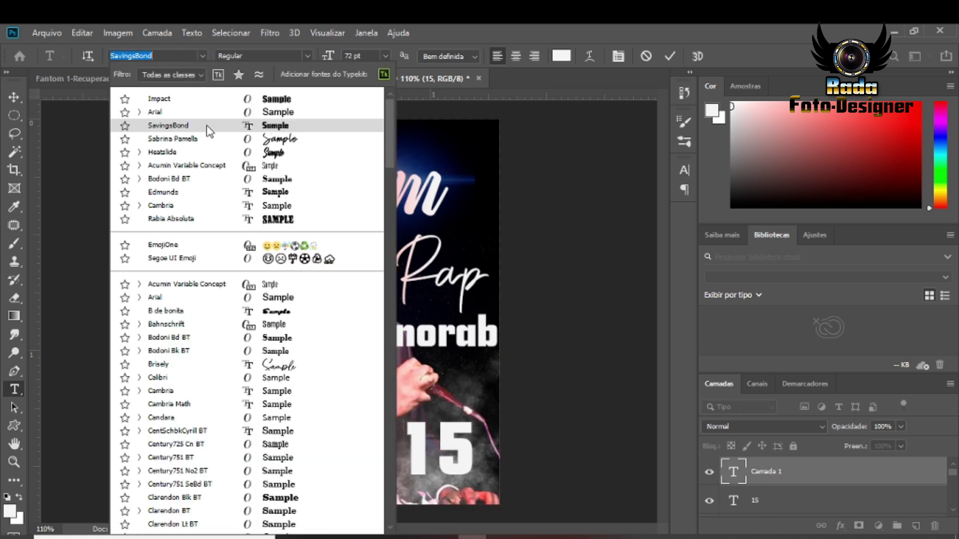
{"action": "left_click", "coordinate": [277, 113]}
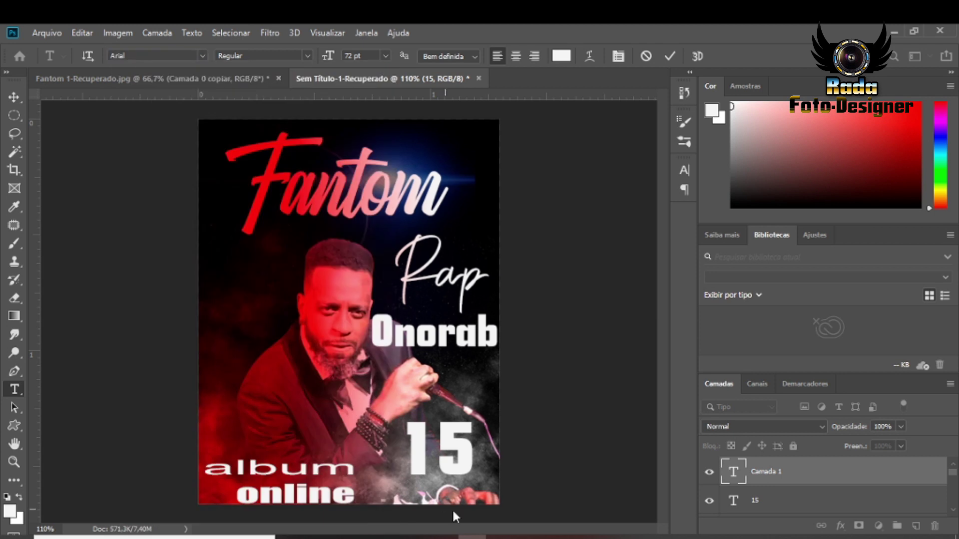
{"action": "type", "text": "J"}
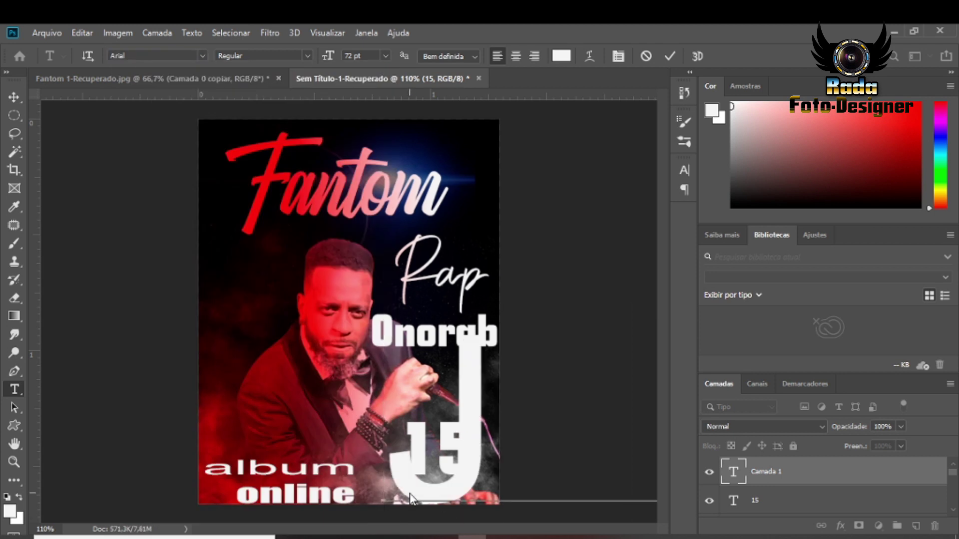
{"action": "left_click", "coordinate": [803, 480]}
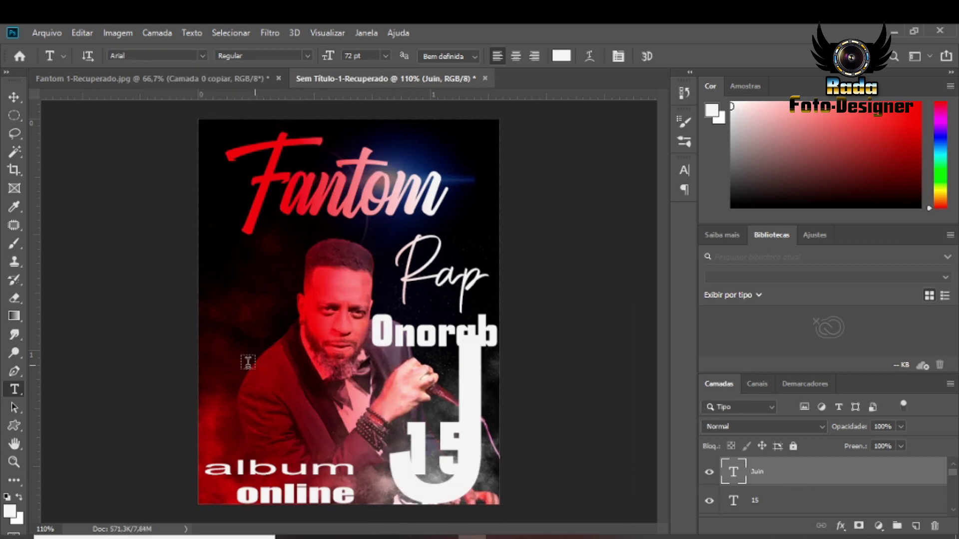
- Scale "Juin" down to 26.10% width and 14.59% height and place it just below "15"
{"action": "key", "text": "ctrl+t"}
{"action": "left_click_drag", "start_coordinate": [595, 299], "coordinate": [339, 334]}
{"action": "left_click_drag", "start_coordinate": [287, 281], "coordinate": [379, 341]}
{"action": "left_click_drag", "start_coordinate": [423, 374], "coordinate": [415, 486]}
{"action": "left_click_drag", "start_coordinate": [438, 443], "coordinate": [489, 491]}
{"action": "left_click_drag", "start_coordinate": [443, 468], "coordinate": [442, 476]}
{"action": "left_click_drag", "start_coordinate": [432, 483], "coordinate": [381, 490]}
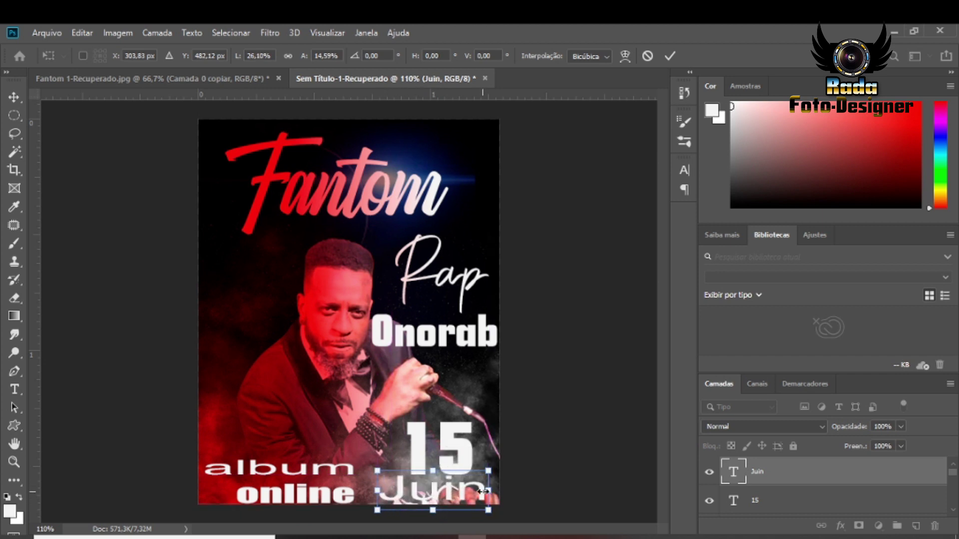
- Stretch "Juin" to 30.86% width, squash it to 7.65% height, align it under "15" and commit the transformation
{"action": "left_click_drag", "start_coordinate": [487, 493], "coordinate": [497, 493]}
{"action": "mouse_move", "coordinate": [433, 471]}
{"action": "left_mouse_down"}
{"action": "mouse_move", "coordinate": [434, 483]}
{"action": "mouse_move", "coordinate": [434, 475]}
{"action": "left_mouse_up"}
{"action": "left_click_drag", "start_coordinate": [518, 492], "coordinate": [489, 492]}
{"action": "left_click_drag", "start_coordinate": [425, 476], "coordinate": [428, 484]}
{"action": "left_click_drag", "start_coordinate": [430, 495], "coordinate": [418, 479]}
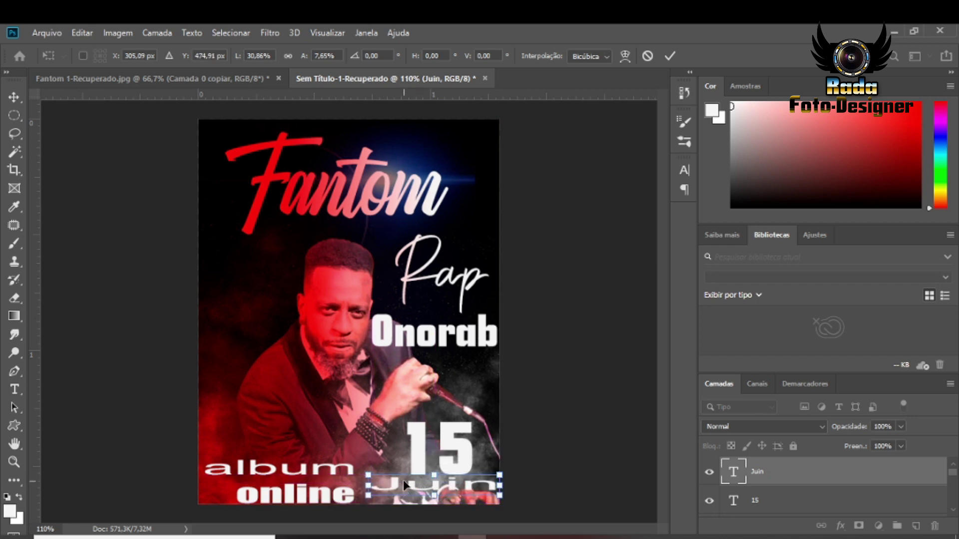
{"action": "key", "text": "Return"}
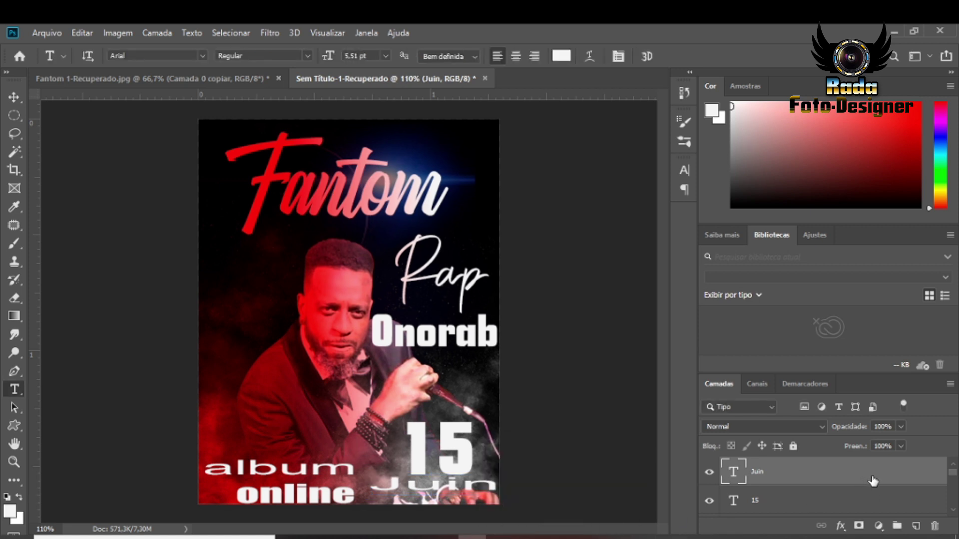
- Enable a Gradient Overlay on the "Juin" layer and open its gradient for editing
{"action": "key", "text": "h"}
{"action": "double_click", "coordinate": [869, 482]}
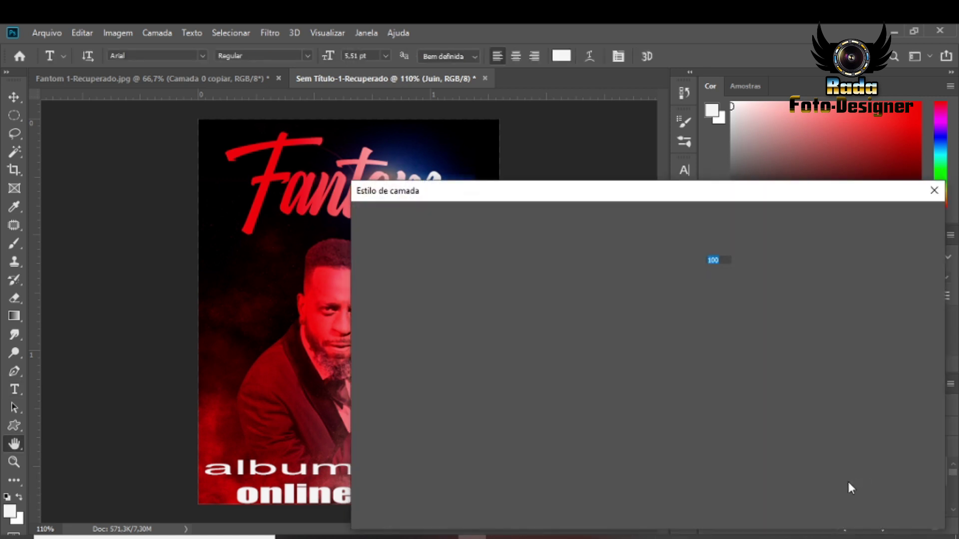
{"action": "left_click", "coordinate": [422, 399]}
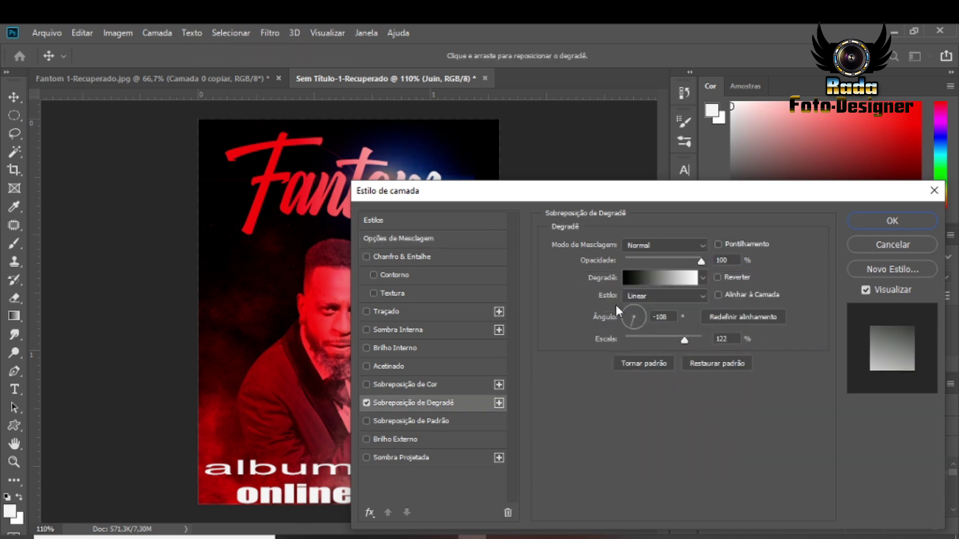
{"action": "left_click_drag", "start_coordinate": [586, 194], "coordinate": [739, 155]}
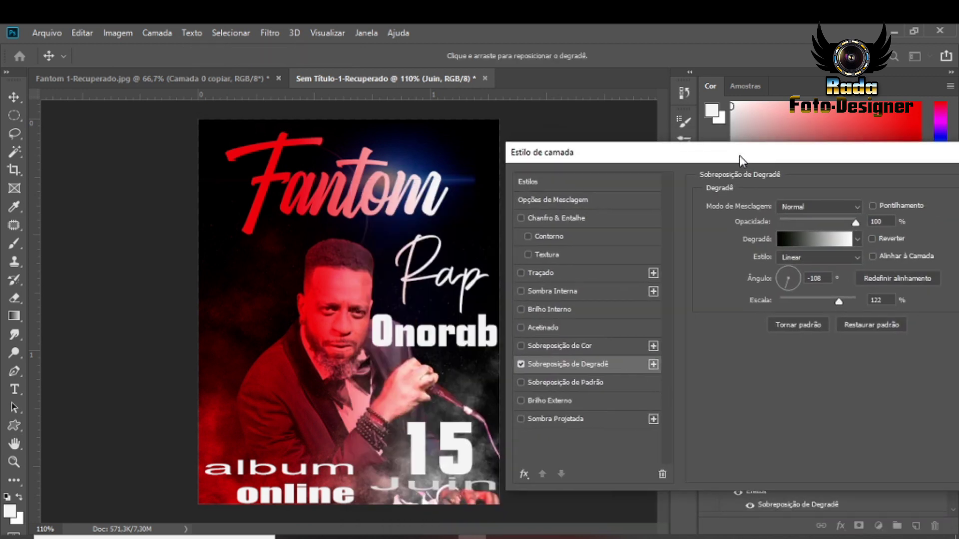
{"action": "left_click", "coordinate": [815, 240]}
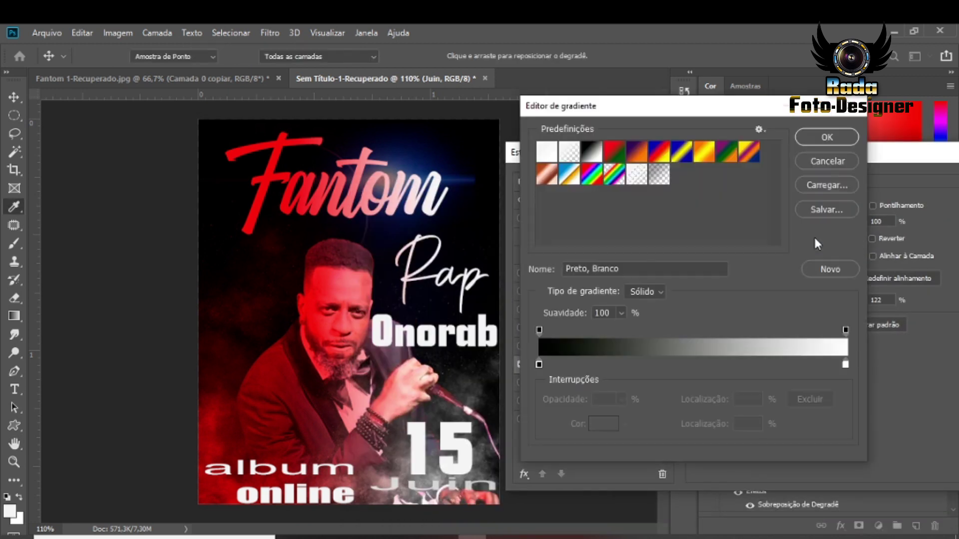
- Try a dark blue (2400ab) to red (ff0808) gradient on "Juin" and reset it to the black-to-white preset
{"action": "left_click", "coordinate": [539, 364]}
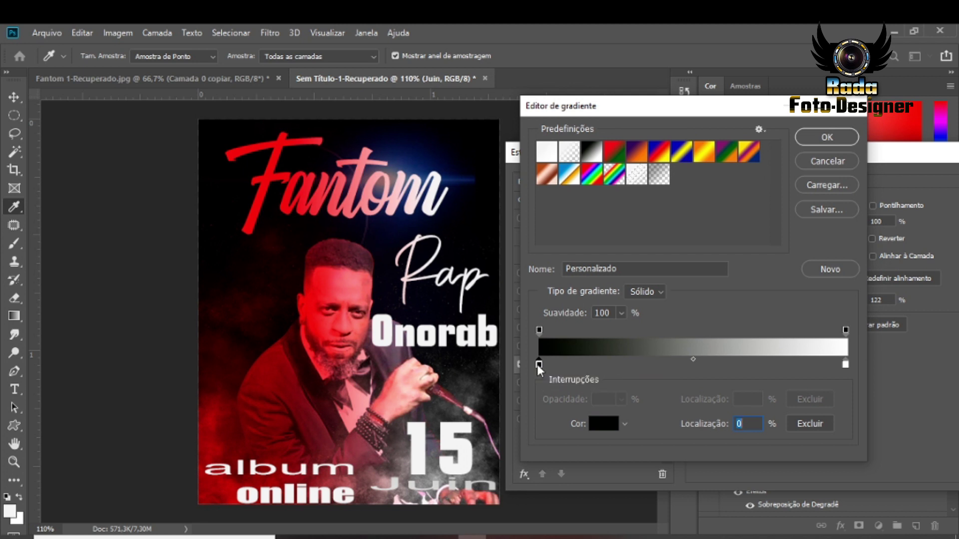
{"action": "double_click", "coordinate": [539, 365]}
{"action": "left_click", "coordinate": [645, 213]}
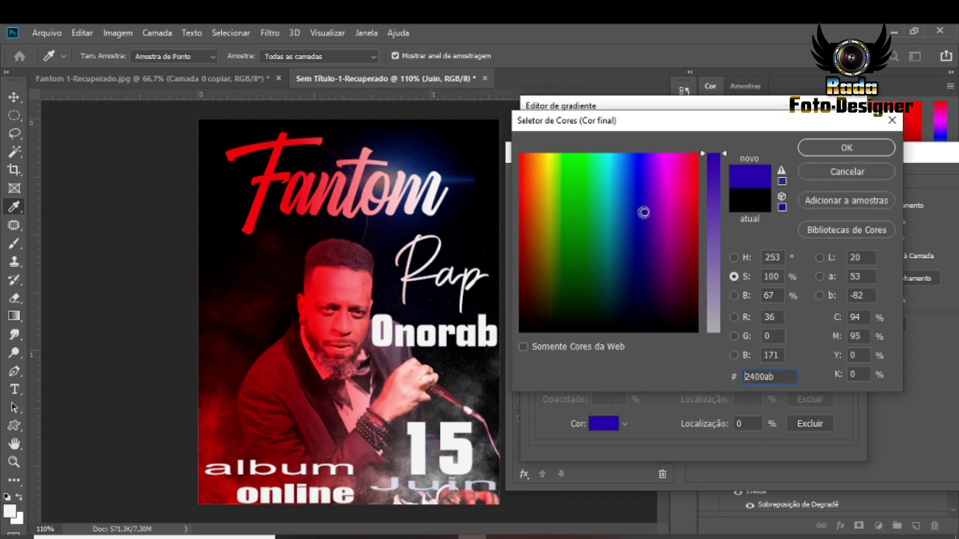
{"action": "left_click", "coordinate": [839, 150]}
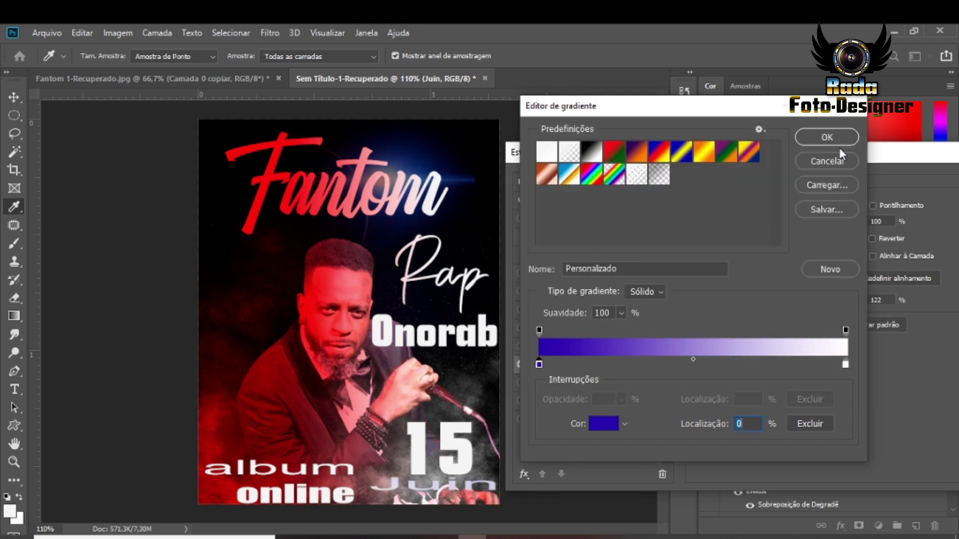
{"action": "double_click", "coordinate": [844, 365]}
{"action": "left_click", "coordinate": [715, 157]}
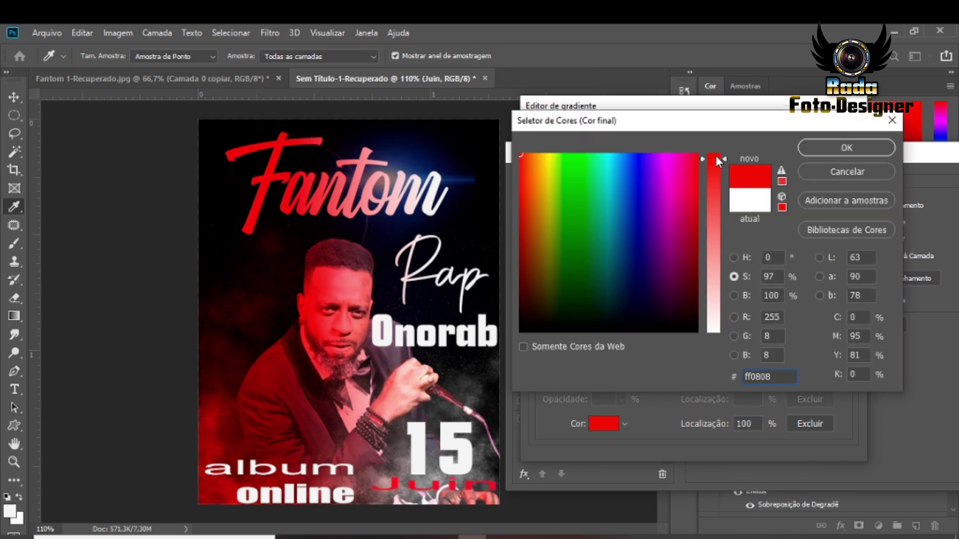
{"action": "left_click", "coordinate": [810, 144]}
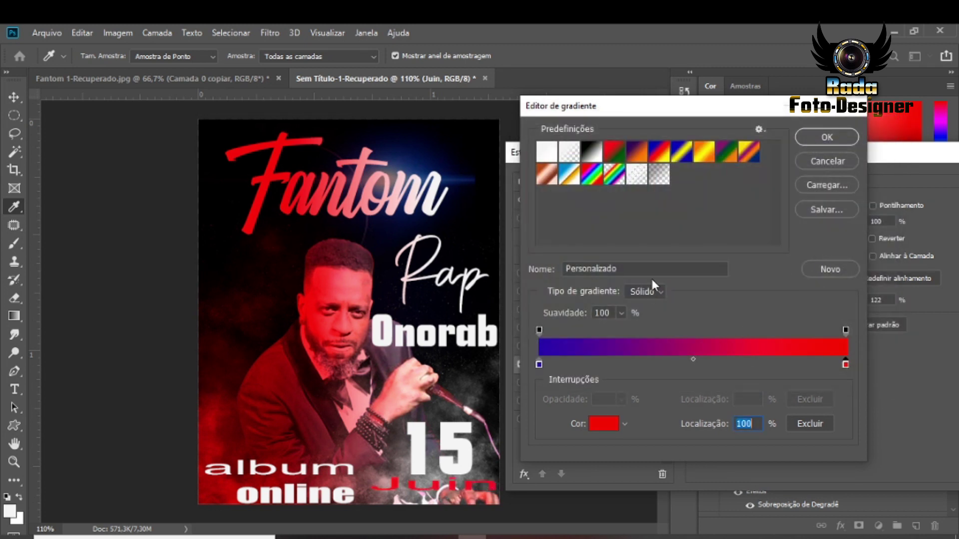
{"action": "left_click", "coordinate": [591, 151]}
- Recolour the overlay gradient from bright blue-violet to red, set its midpoint to 67% and accept it
{"action": "left_click", "coordinate": [540, 365]}
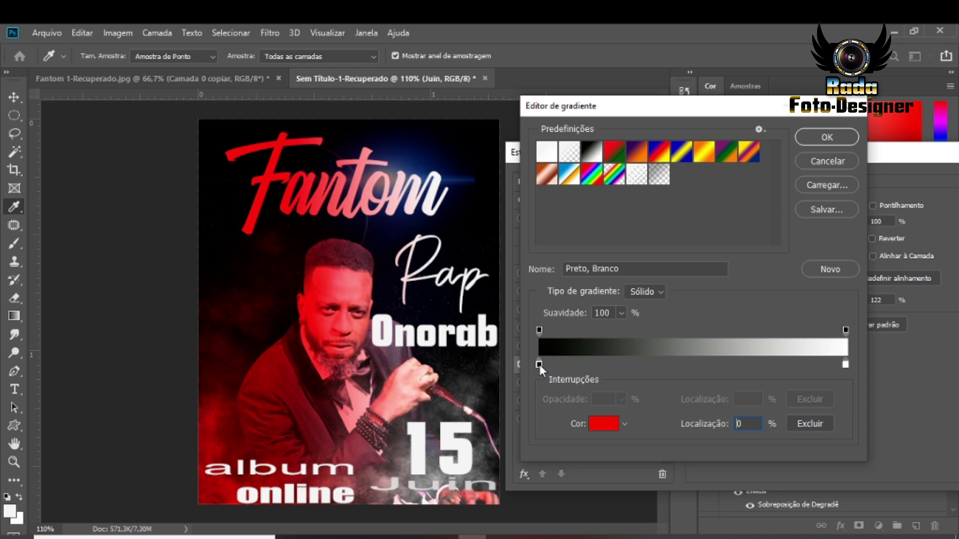
{"action": "double_click", "coordinate": [540, 365]}
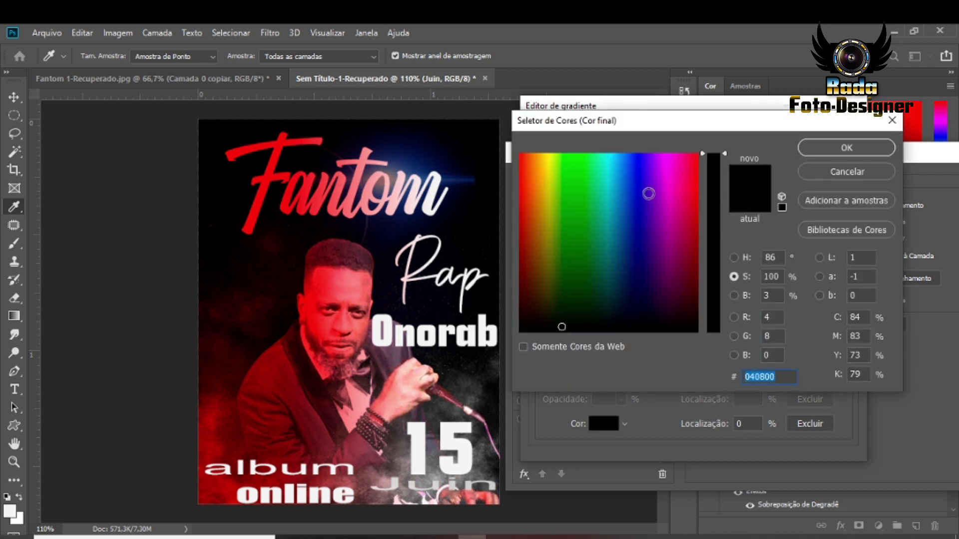
{"action": "left_click_drag", "start_coordinate": [648, 193], "coordinate": [646, 156]}
{"action": "left_click", "coordinate": [827, 148]}
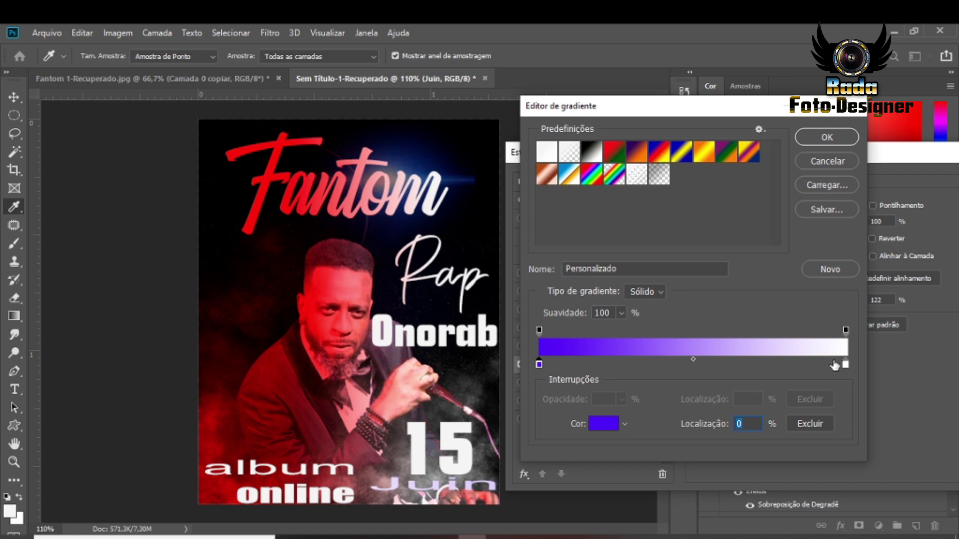
{"action": "left_click", "coordinate": [845, 364]}
{"action": "double_click", "coordinate": [844, 364]}
{"action": "left_click_drag", "start_coordinate": [708, 314], "coordinate": [712, 152]}
{"action": "left_click", "coordinate": [843, 148]}
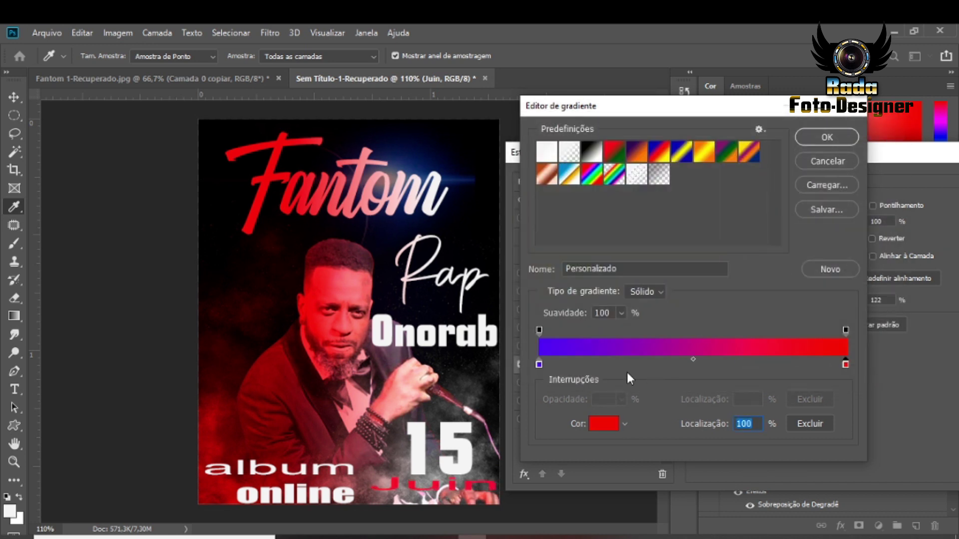
{"action": "left_click_drag", "start_coordinate": [694, 360], "coordinate": [733, 359]}
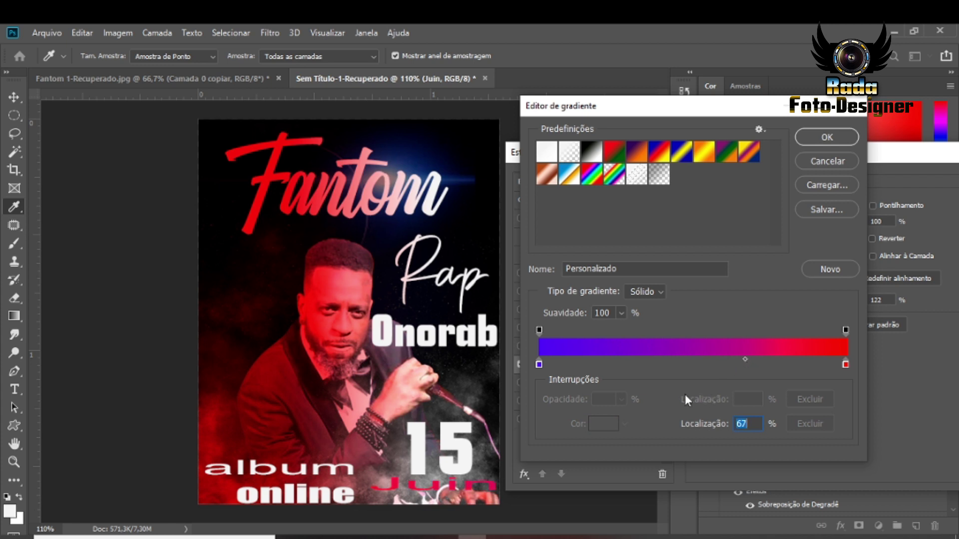
{"action": "left_click", "coordinate": [827, 137]}
- Set the gradient overlay's style to Radial and adjust its scale
{"action": "left_click", "coordinate": [811, 258]}
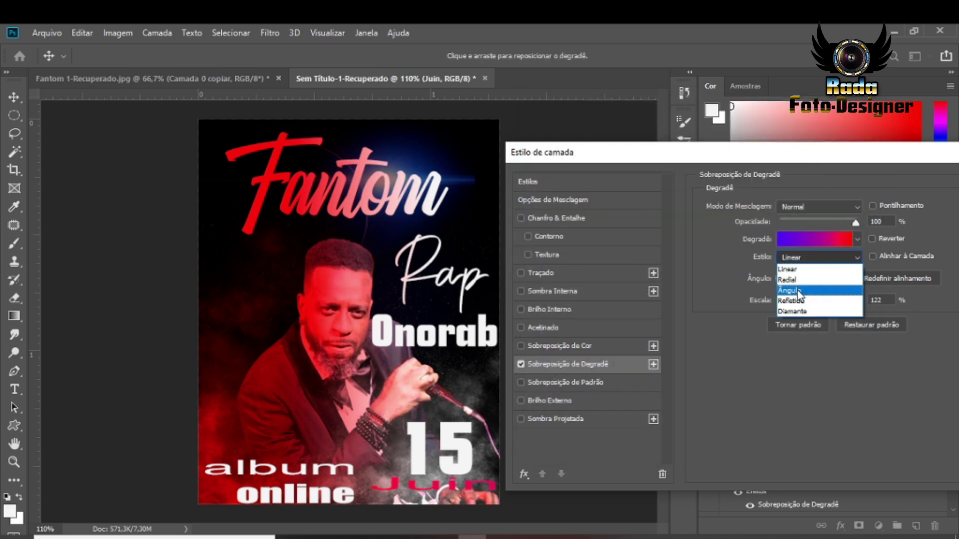
{"action": "left_click", "coordinate": [805, 280]}
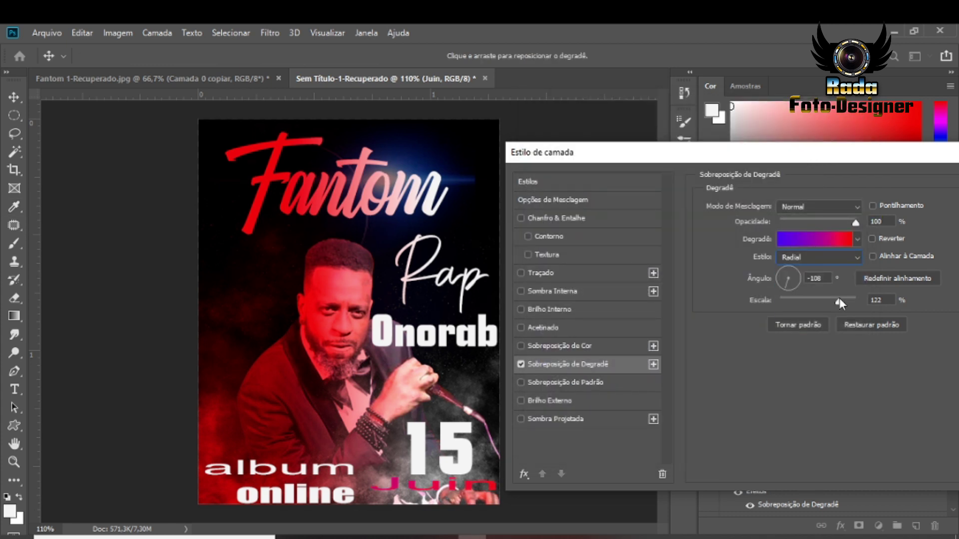
{"action": "left_click_drag", "start_coordinate": [856, 299], "coordinate": [854, 301]}
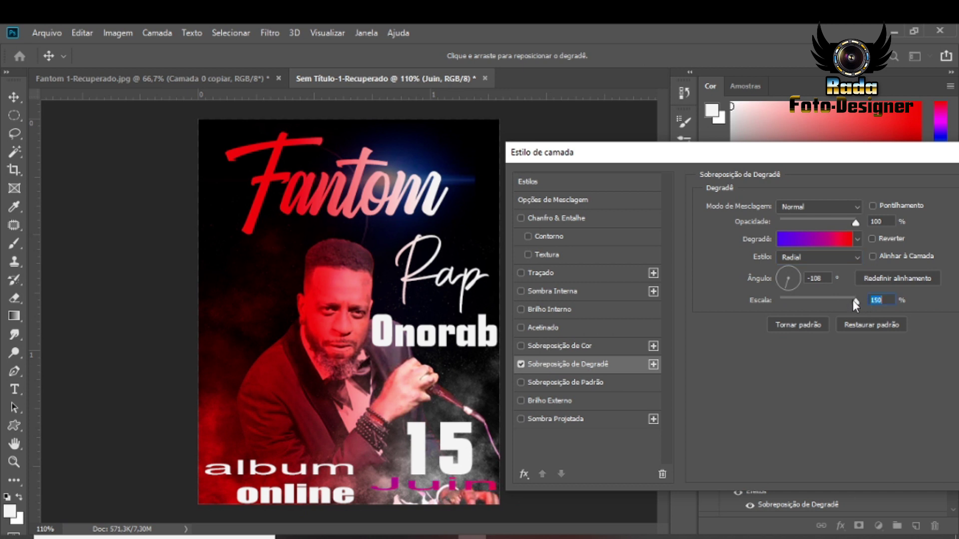
{"action": "left_click", "coordinate": [787, 263]}
{"action": "left_click", "coordinate": [795, 268]}
- Give "Juin" a 2 px external white stroke in Linear Light, with Texture and Bevel & Emboss turned off, and apply the layer style
{"action": "left_click", "coordinate": [580, 255]}
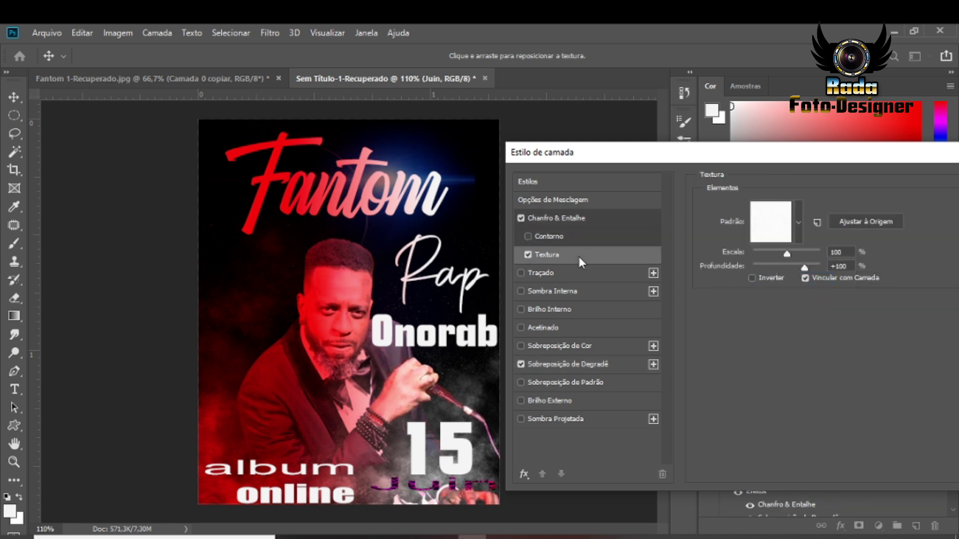
{"action": "left_click", "coordinate": [529, 254]}
{"action": "left_click", "coordinate": [542, 273]}
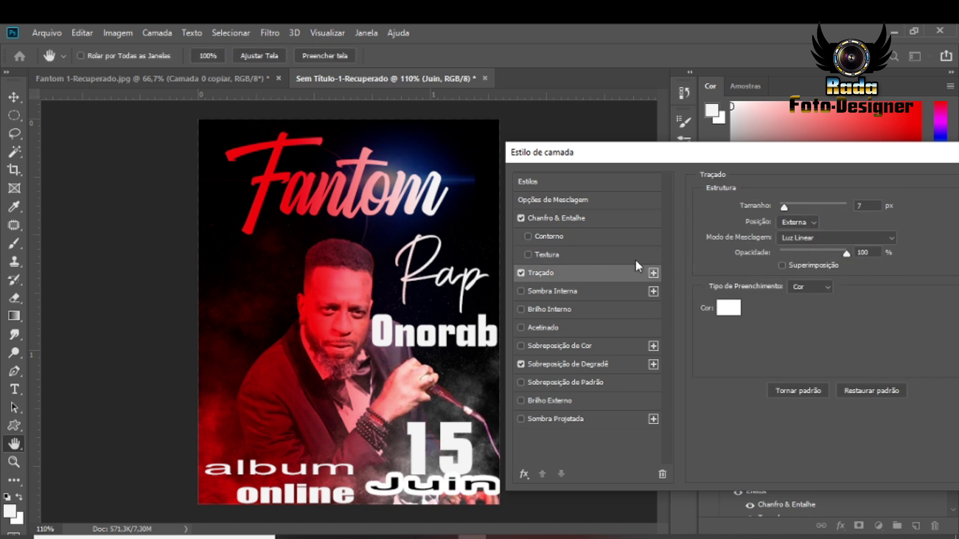
{"action": "left_click", "coordinate": [521, 219]}
{"action": "left_click_drag", "start_coordinate": [822, 254], "coordinate": [858, 245]}
{"action": "scroll", "coordinate": [867, 208], "scroll_direction": "down", "scroll_amount": 4}
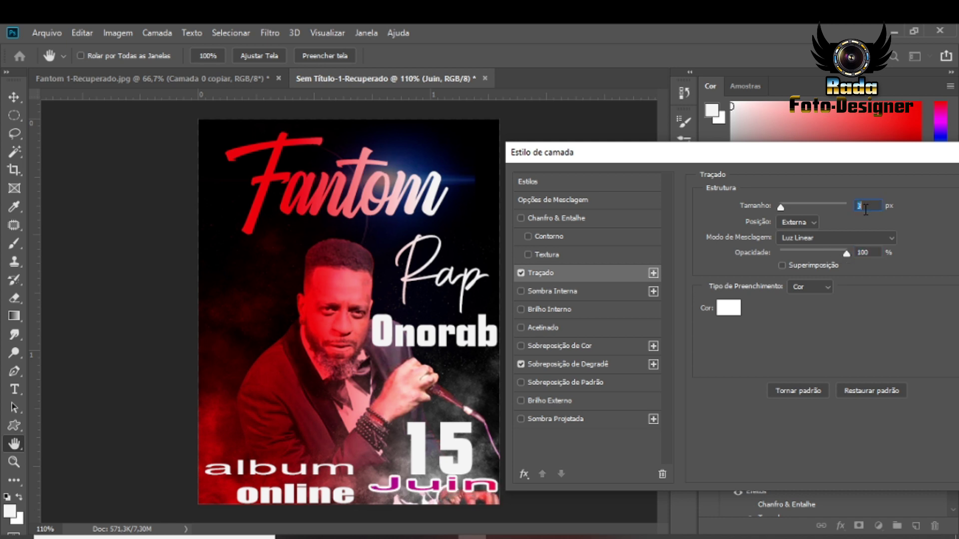
{"action": "key", "text": "Down"}
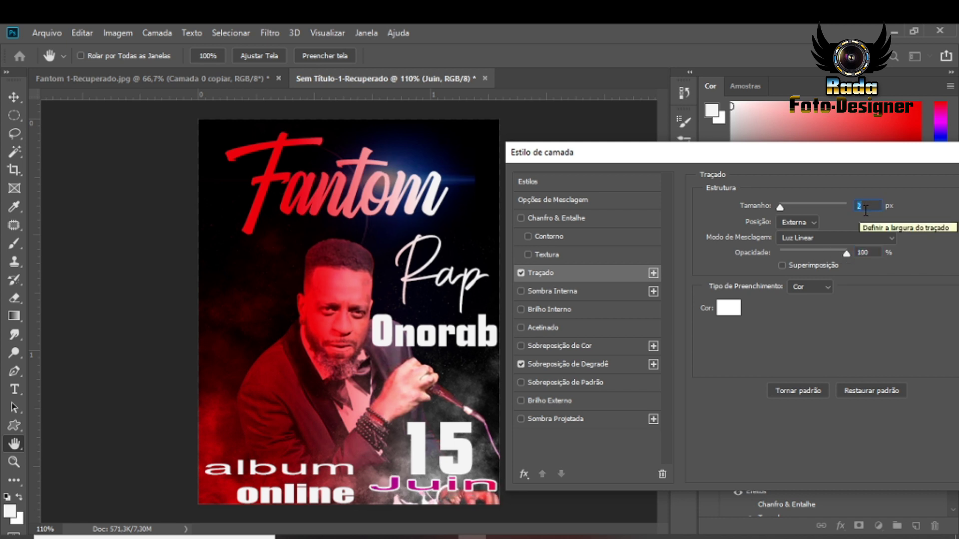
{"action": "left_click_drag", "start_coordinate": [937, 160], "coordinate": [822, 174]}
{"action": "left_click", "coordinate": [927, 199]}
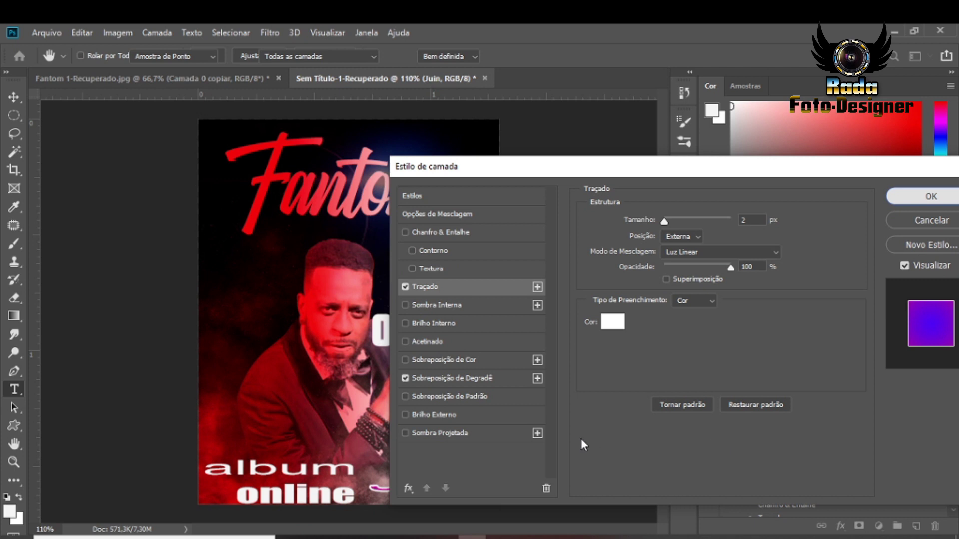
{"action": "key", "text": "Return"}
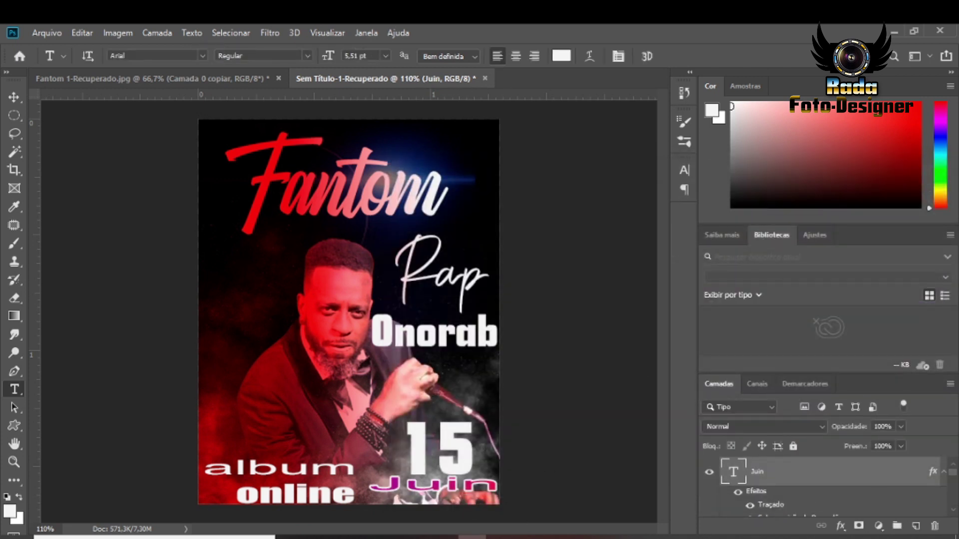
- Move "Juin" and "15" slightly down at the poster's lower right, collapsing the effects list of the "Juin" layer
{"action": "left_click", "coordinate": [14, 97]}
{"action": "left_click_drag", "start_coordinate": [439, 487], "coordinate": [441, 494]}
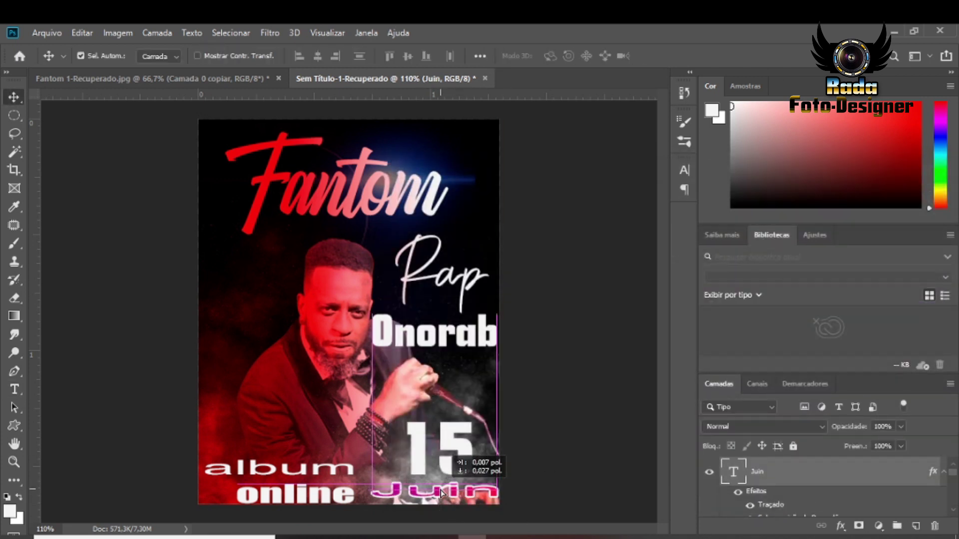
{"action": "left_click", "coordinate": [944, 472]}
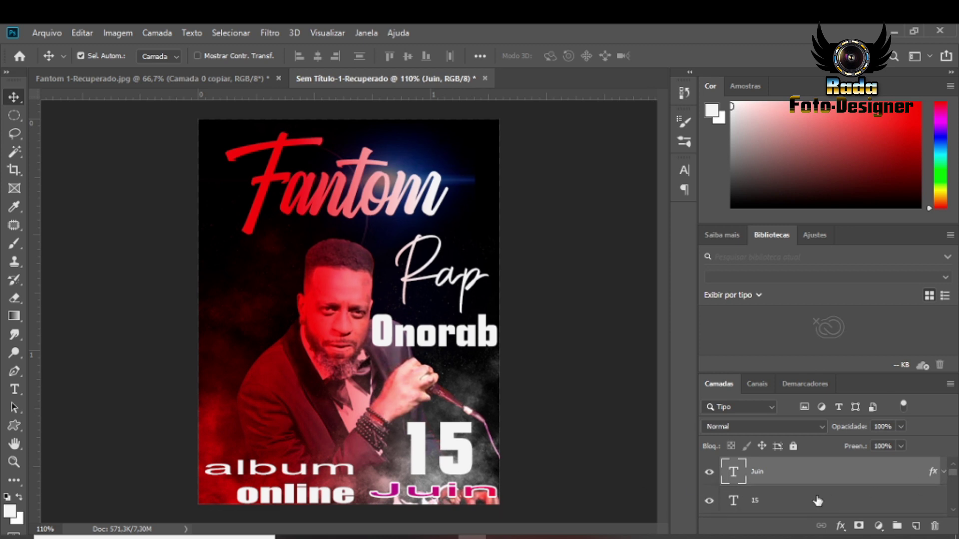
{"action": "left_click", "coordinate": [818, 501]}
{"action": "left_click_drag", "start_coordinate": [425, 433], "coordinate": [427, 438]}
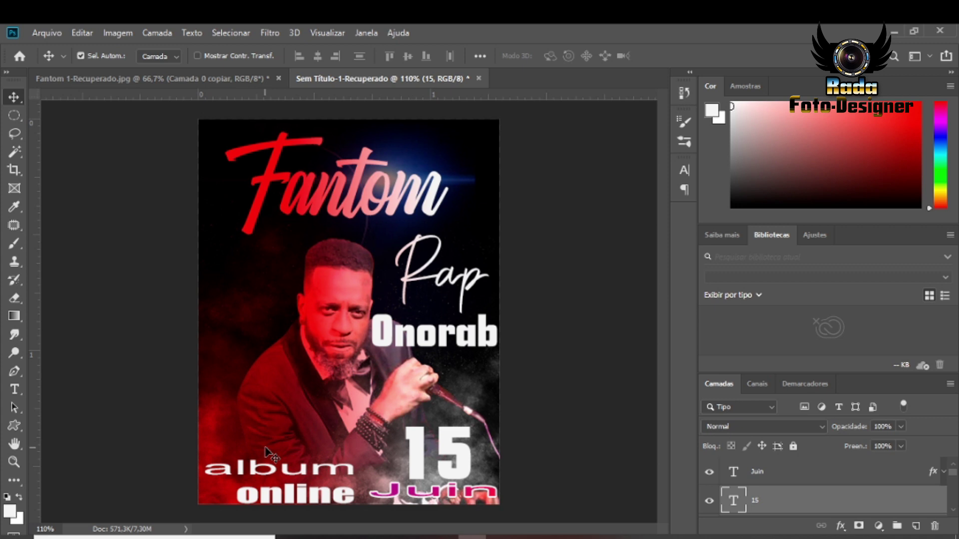
{"action": "left_click", "coordinate": [420, 343]}
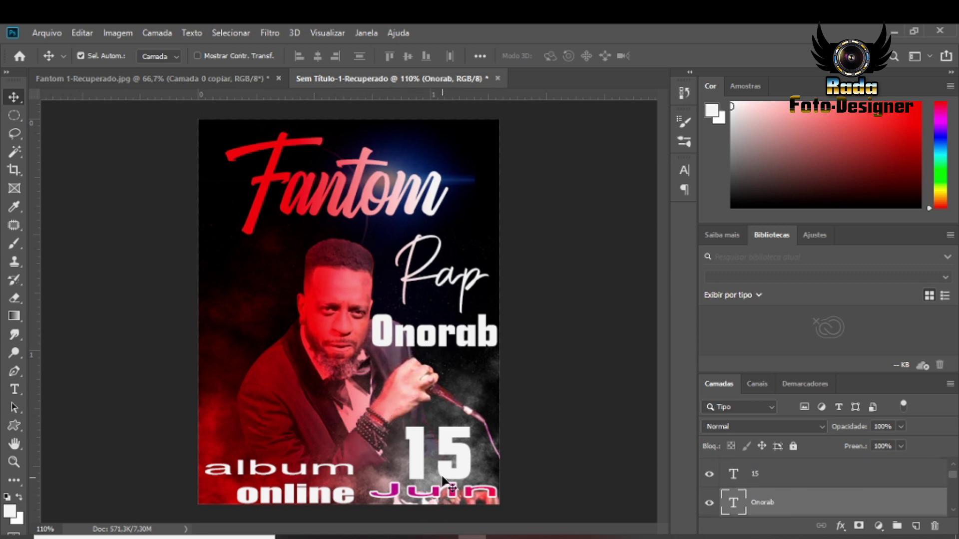
{"action": "key", "text": "ctrl+minus"}
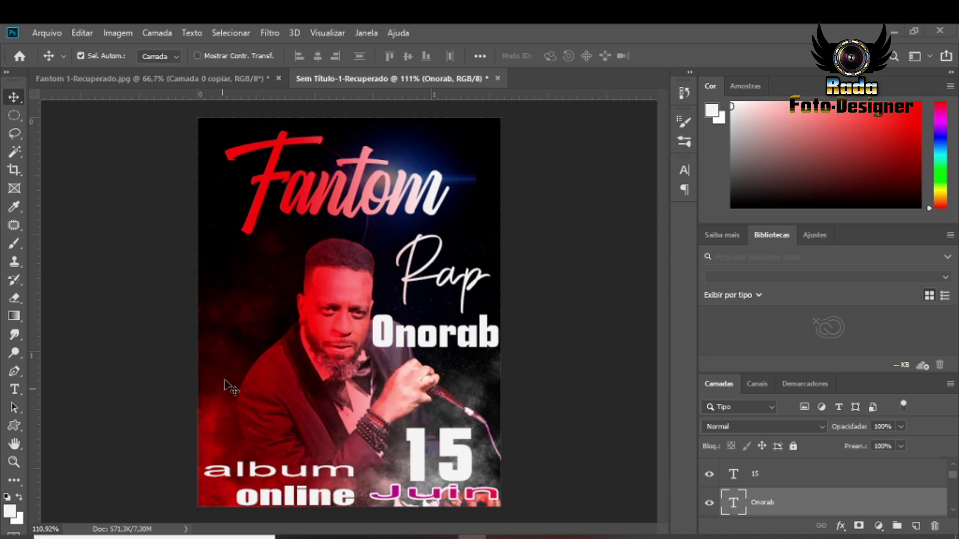
- Nudge the "Fantom" title slightly to the right on the poster
{"action": "scroll", "coordinate": [230, 379], "scroll_direction": "up", "scroll_amount": 2}
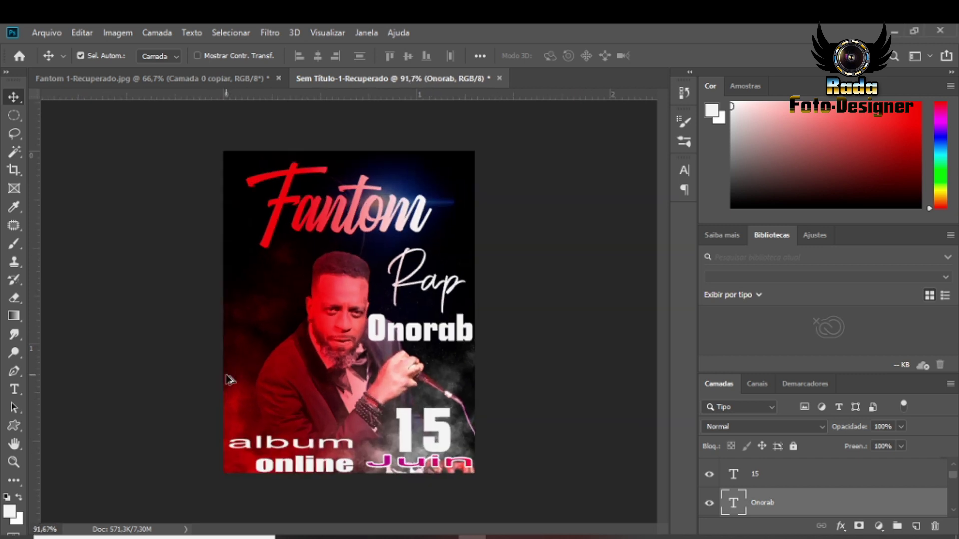
{"action": "scroll", "coordinate": [763, 499], "scroll_direction": "down", "scroll_amount": 1}
{"action": "scroll", "coordinate": [762, 498], "scroll_direction": "down", "scroll_amount": 2}
{"action": "scroll", "coordinate": [770, 493], "scroll_direction": "up", "scroll_amount": 4}
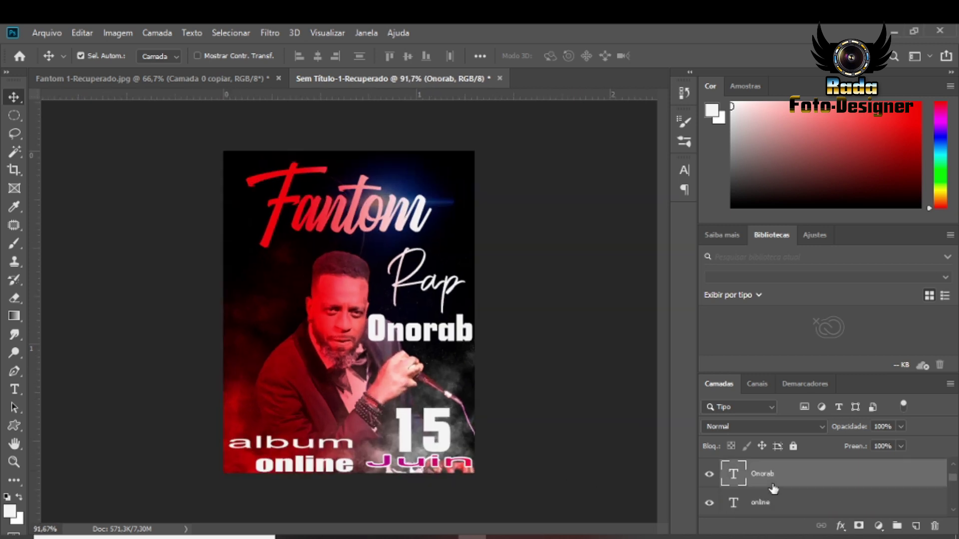
{"action": "scroll", "coordinate": [776, 488], "scroll_direction": "down", "scroll_amount": 2}
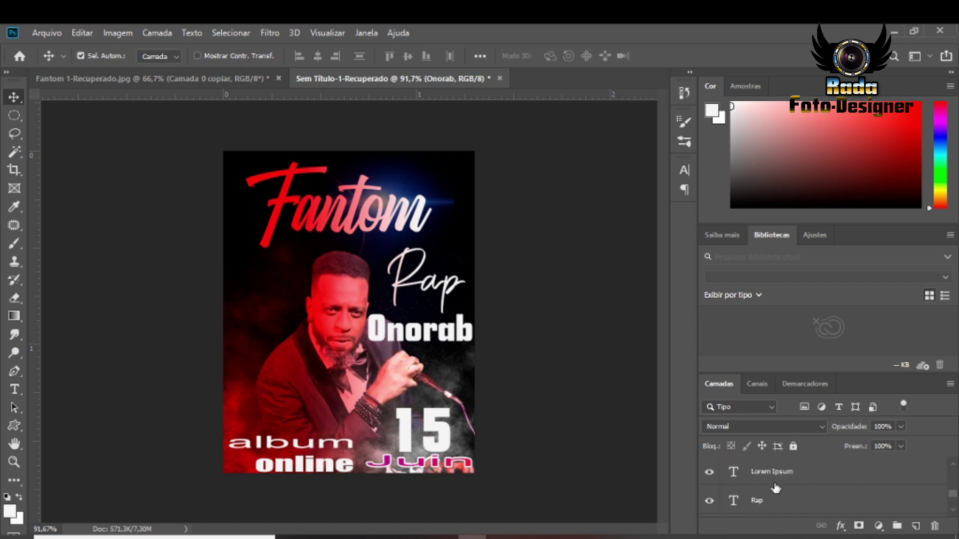
{"action": "left_click", "coordinate": [779, 474]}
{"action": "scroll", "coordinate": [789, 497], "scroll_direction": "down", "scroll_amount": 1}
{"action": "scroll", "coordinate": [790, 497], "scroll_direction": "up", "scroll_amount": 1}
{"action": "left_click", "coordinate": [788, 502]}
{"action": "key", "text": "Right"}
{"action": "key", "text": "Right"}
{"action": "key", "text": "Right"}
{"action": "key", "text": "Right"}
{"action": "key", "text": "Right"}
{"action": "key", "text": "Right"}
{"action": "key", "text": "Right"}
{"action": "key", "text": "Right"}
{"action": "key", "text": "Right"}
{"action": "key", "text": "Right"}
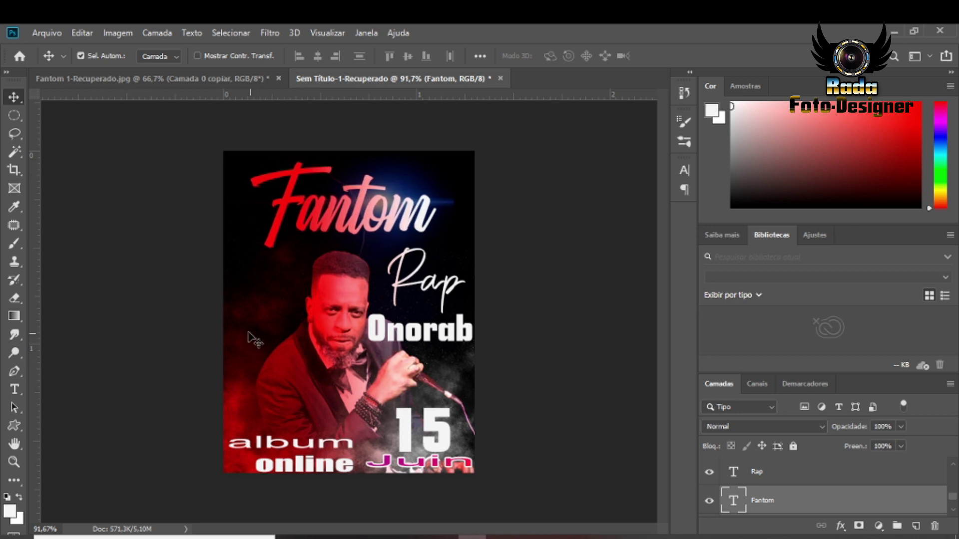
- Activate the Custom Shape tool and replace its current shapes with the complete "Tudo" set
{"action": "left_click", "coordinate": [20, 424]}
{"action": "right_click", "coordinate": [20, 424]}
{"action": "left_click", "coordinate": [75, 493]}
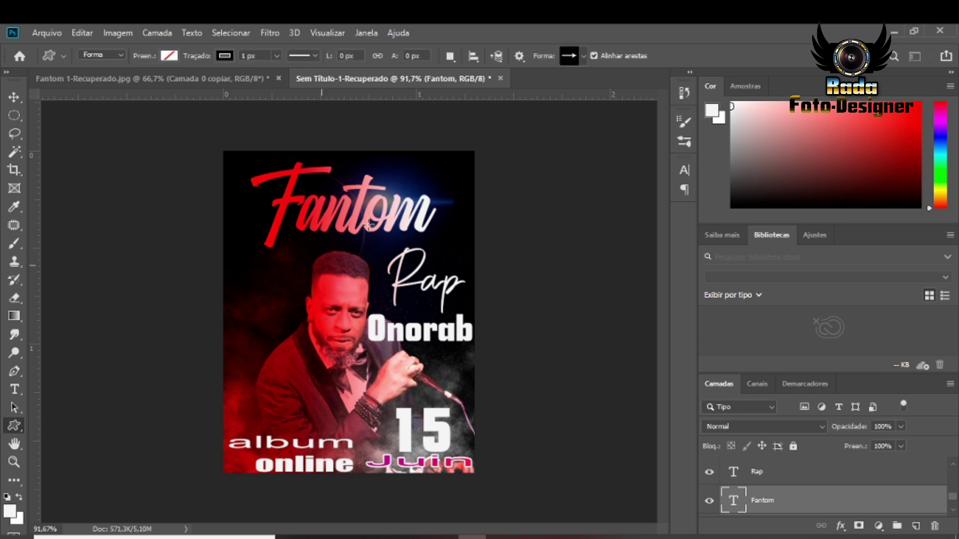
{"action": "left_click", "coordinate": [584, 55]}
{"action": "scroll", "coordinate": [534, 130], "scroll_direction": "down", "scroll_amount": 2}
{"action": "scroll", "coordinate": [536, 131], "scroll_direction": "up", "scroll_amount": 1}
{"action": "scroll", "coordinate": [537, 132], "scroll_direction": "down", "scroll_amount": 1}
{"action": "scroll", "coordinate": [537, 133], "scroll_direction": "up", "scroll_amount": 2}
{"action": "scroll", "coordinate": [537, 132], "scroll_direction": "down", "scroll_amount": 3}
{"action": "scroll", "coordinate": [537, 132], "scroll_direction": "up", "scroll_amount": 3}
{"action": "left_click", "coordinate": [648, 83]}
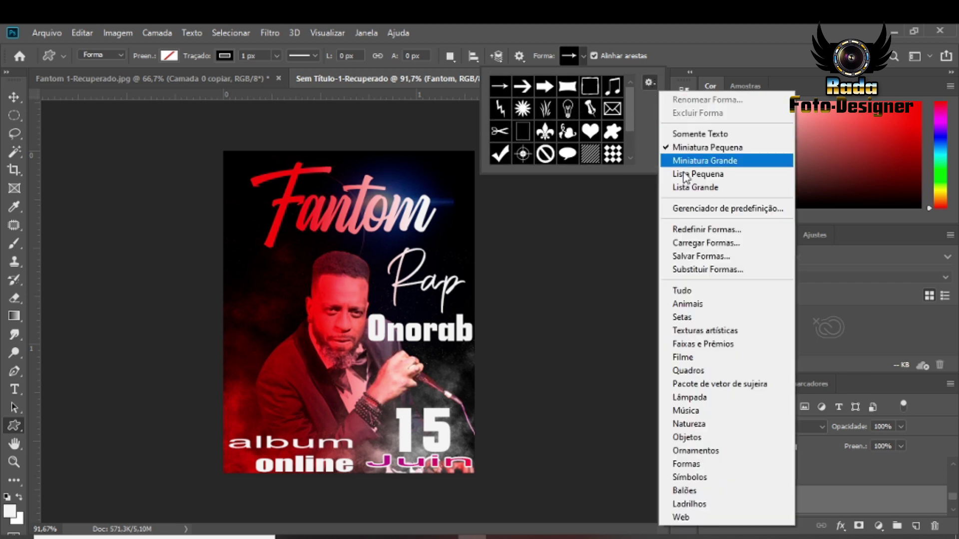
{"action": "left_click", "coordinate": [699, 290]}
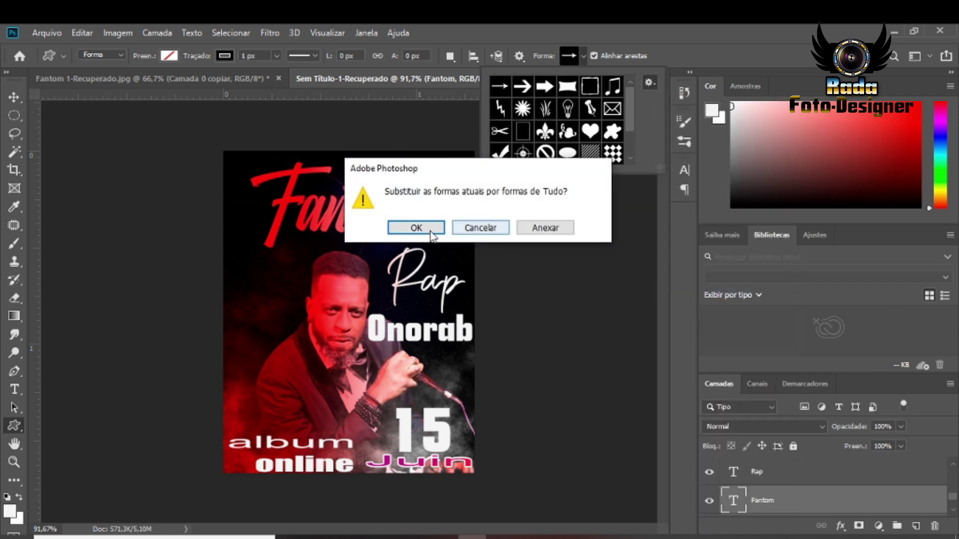
{"action": "key", "text": "Return"}
- Draw a red outlined crown about 38 × 35 px between "Fantom" and "Rap", and rasterize its layer
{"action": "scroll", "coordinate": [580, 147], "scroll_direction": "down", "scroll_amount": 1}
{"action": "scroll", "coordinate": [581, 146], "scroll_direction": "down", "scroll_amount": 4}
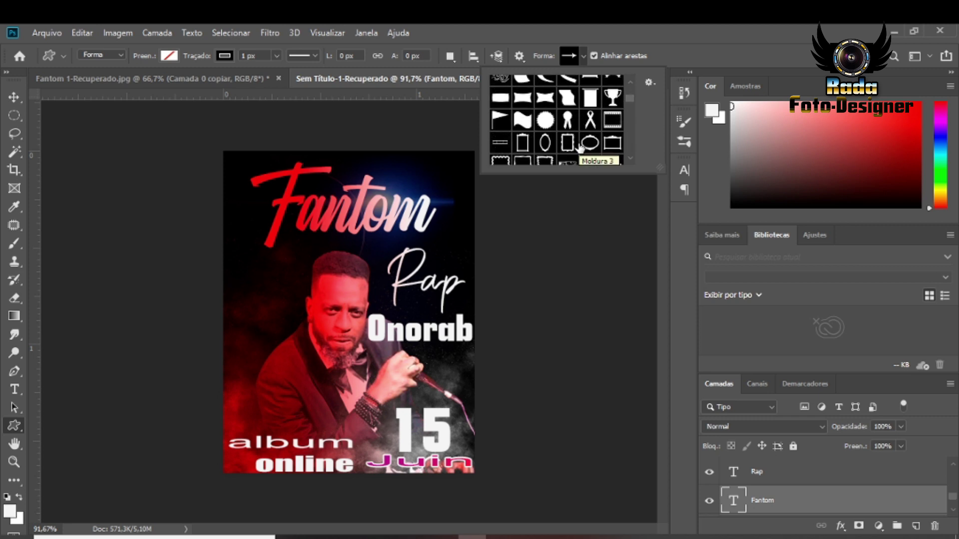
{"action": "scroll", "coordinate": [580, 147], "scroll_direction": "down", "scroll_amount": 2}
{"action": "scroll", "coordinate": [578, 148], "scroll_direction": "down", "scroll_amount": 6}
{"action": "scroll", "coordinate": [578, 147], "scroll_direction": "down", "scroll_amount": 4}
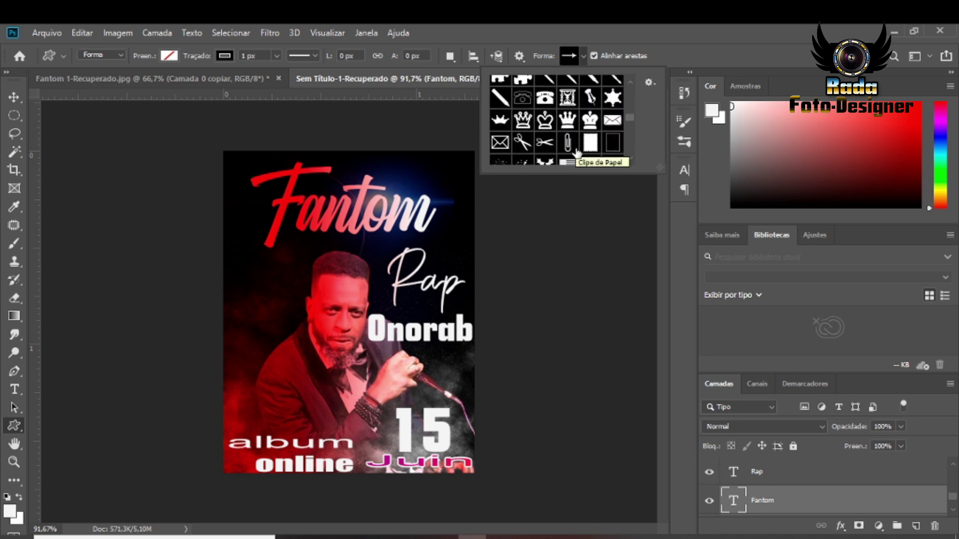
{"action": "double_click", "coordinate": [523, 119]}
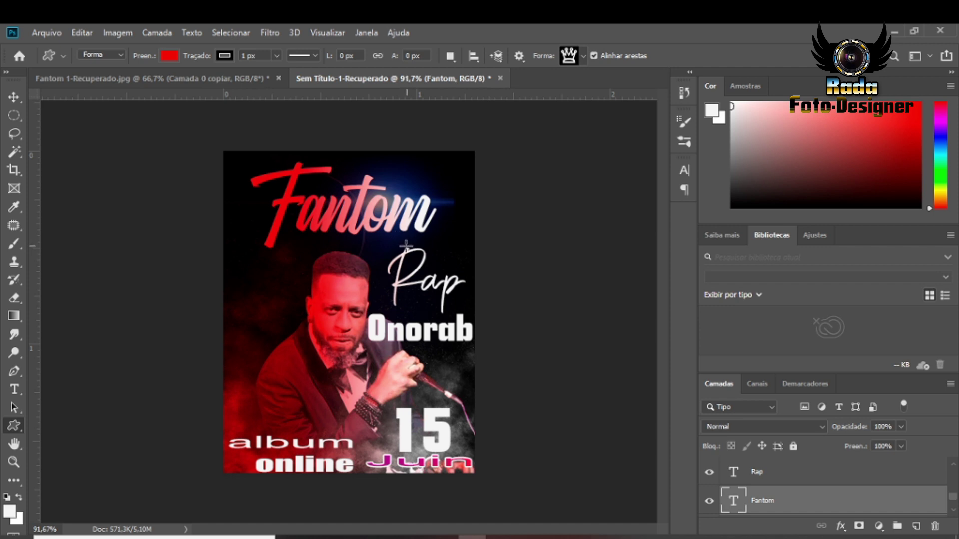
{"action": "left_click_drag", "start_coordinate": [412, 244], "coordinate": [435, 224]}
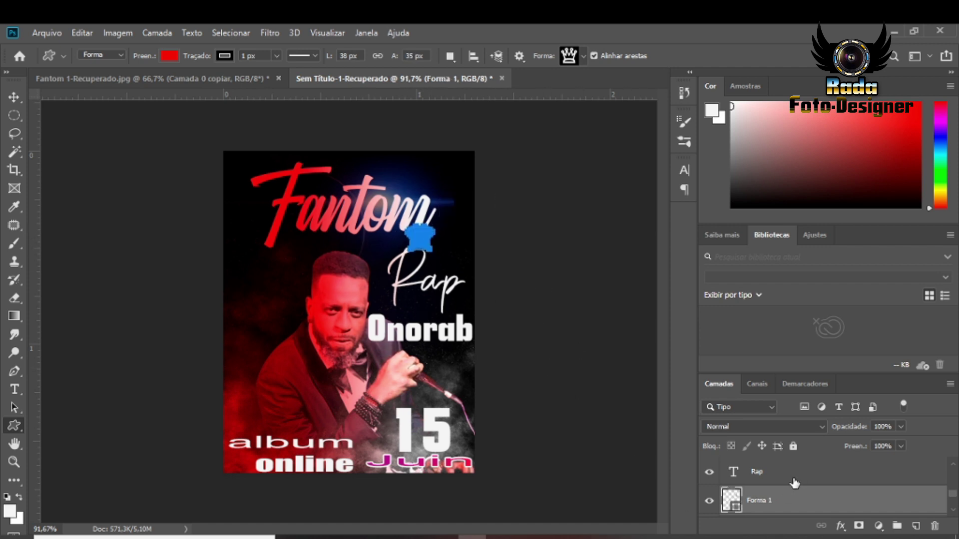
{"action": "right_click", "coordinate": [804, 503]}
{"action": "left_click", "coordinate": [693, 242]}
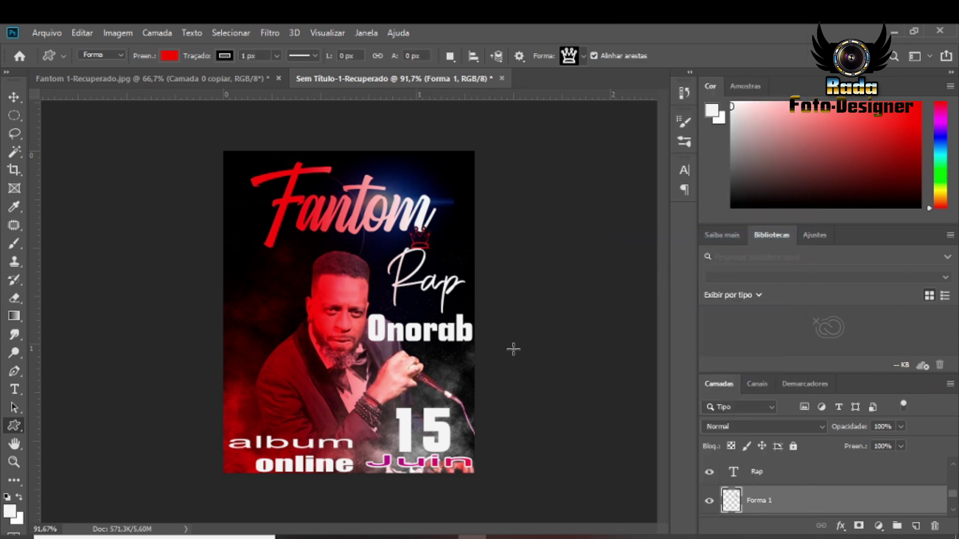
{"action": "left_click", "coordinate": [806, 483]}
{"action": "key", "text": "v"}
{"action": "left_click_drag", "start_coordinate": [410, 273], "coordinate": [417, 265]}
{"action": "key", "text": "ctrl+z"}
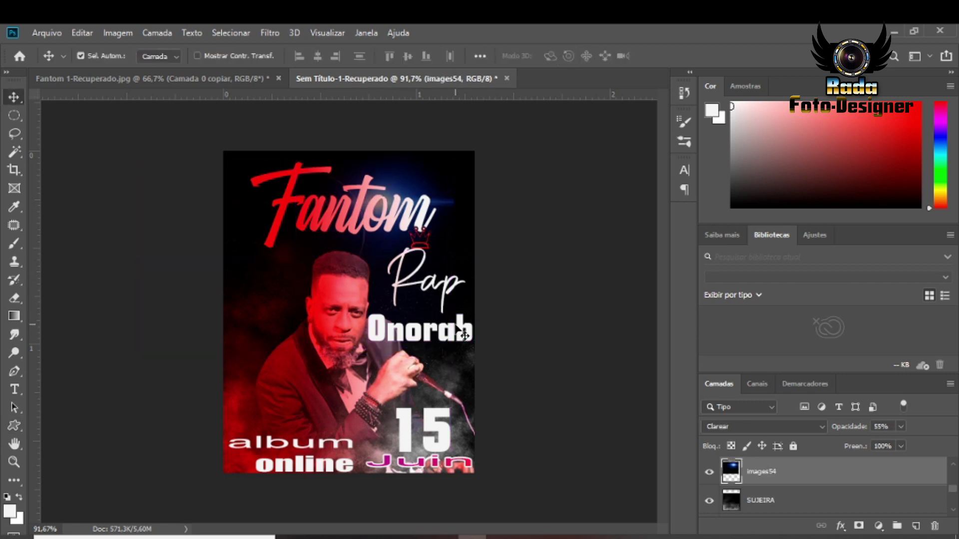
- Nudge the "Rap" text slightly down, away from the crown
{"action": "scroll", "coordinate": [797, 502], "scroll_direction": "down", "scroll_amount": 2}
{"action": "left_click", "coordinate": [797, 478]}
{"action": "key", "text": "Down"}
{"action": "key", "text": "Down"}
{"action": "key", "text": "Down"}
{"action": "key", "text": "Down"}
{"action": "key", "text": "Down"}
{"action": "key", "text": "Down"}
{"action": "key", "text": "Down"}
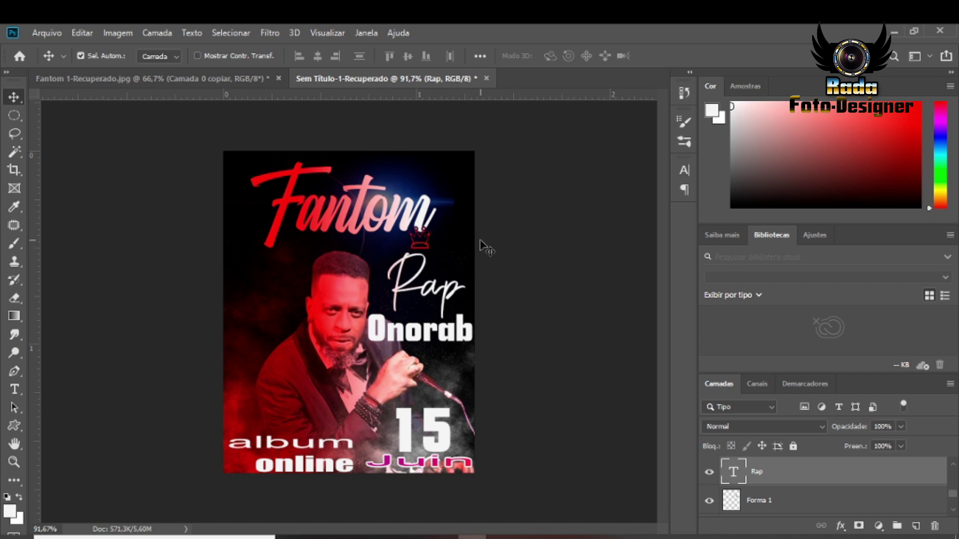
- Scale the crown down slightly so that it sits just above the "Rap" text
{"action": "left_click", "coordinate": [794, 503]}
{"action": "left_click_drag", "start_coordinate": [419, 243], "coordinate": [420, 245]}
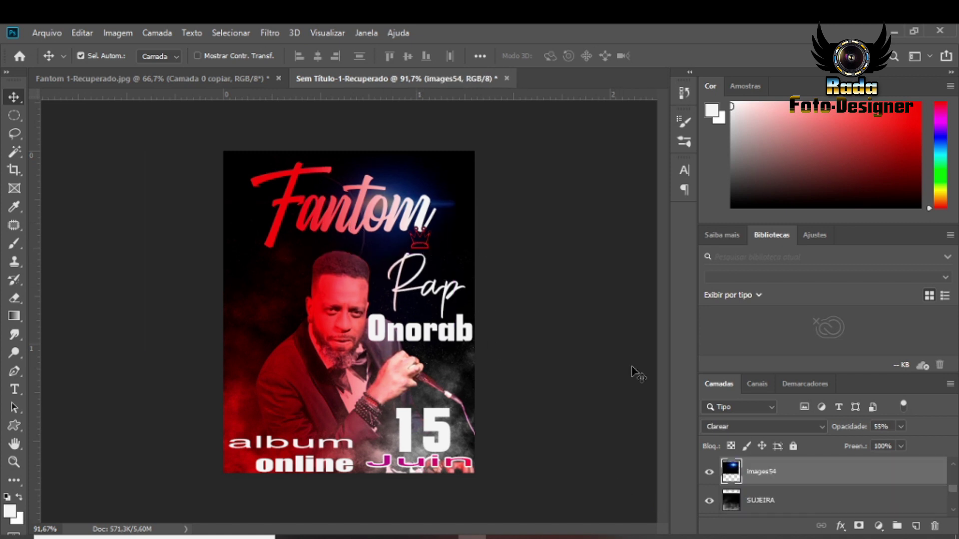
{"action": "scroll", "coordinate": [784, 489], "scroll_direction": "down", "scroll_amount": 2}
{"action": "scroll", "coordinate": [781, 490], "scroll_direction": "up", "scroll_amount": 1}
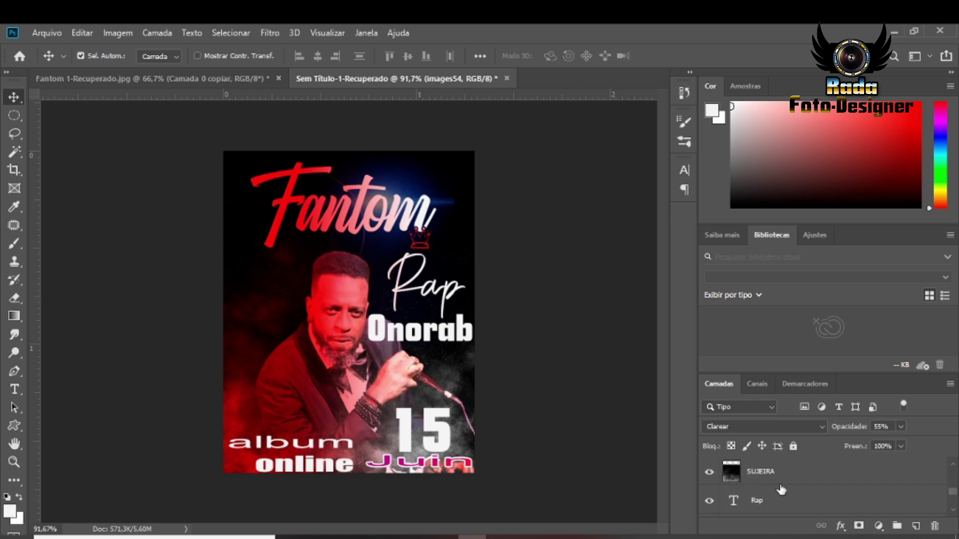
{"action": "scroll", "coordinate": [782, 491], "scroll_direction": "down", "scroll_amount": 1}
{"action": "left_click", "coordinate": [772, 501]}
{"action": "key", "text": "ctrl+t"}
{"action": "left_click_drag", "start_coordinate": [431, 228], "coordinate": [426, 236]}
{"action": "key", "text": "Return"}
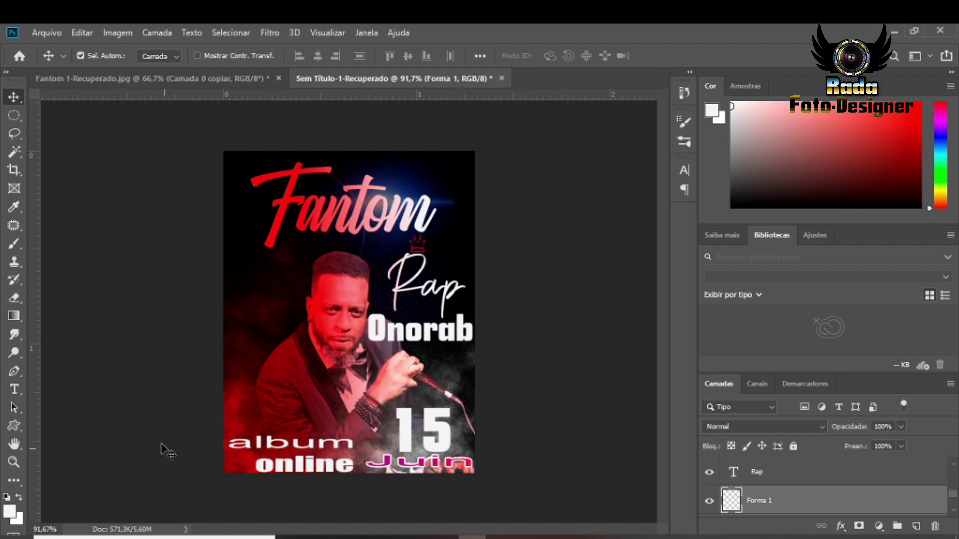
- Draw an outlined five-pointed star about 30 × 35 px below the "F" of "Fantom", using the custom star shape
{"action": "left_click", "coordinate": [14, 425]}
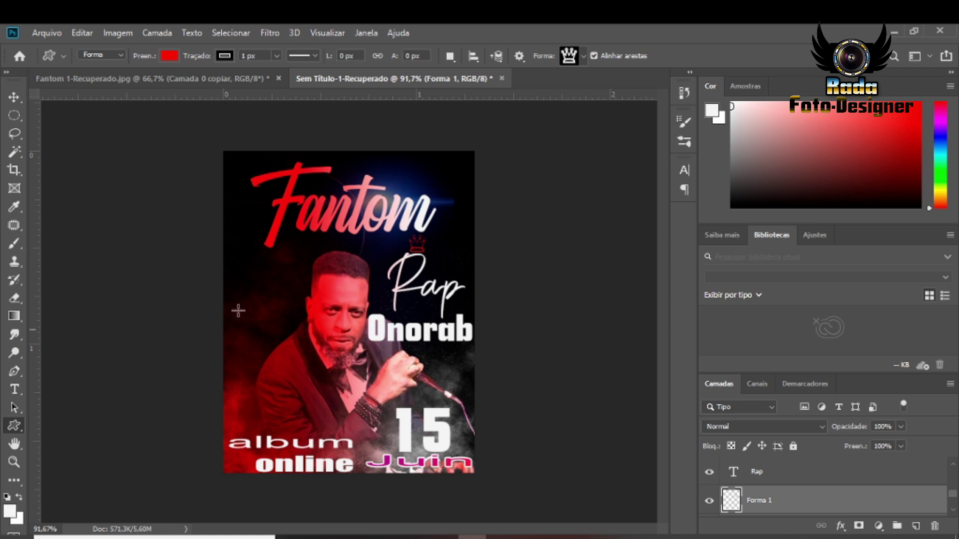
{"action": "left_click", "coordinate": [583, 57]}
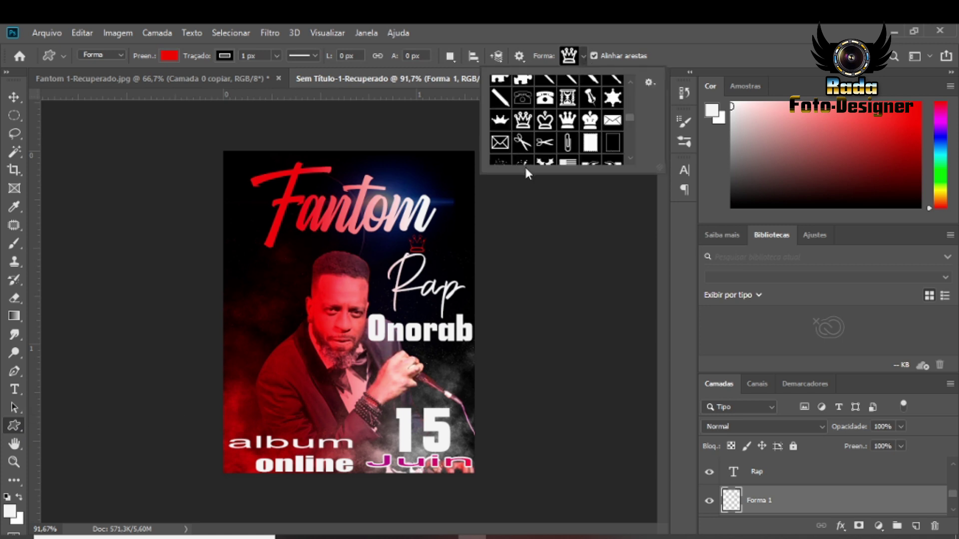
{"action": "scroll", "coordinate": [538, 158], "scroll_direction": "down", "scroll_amount": 10}
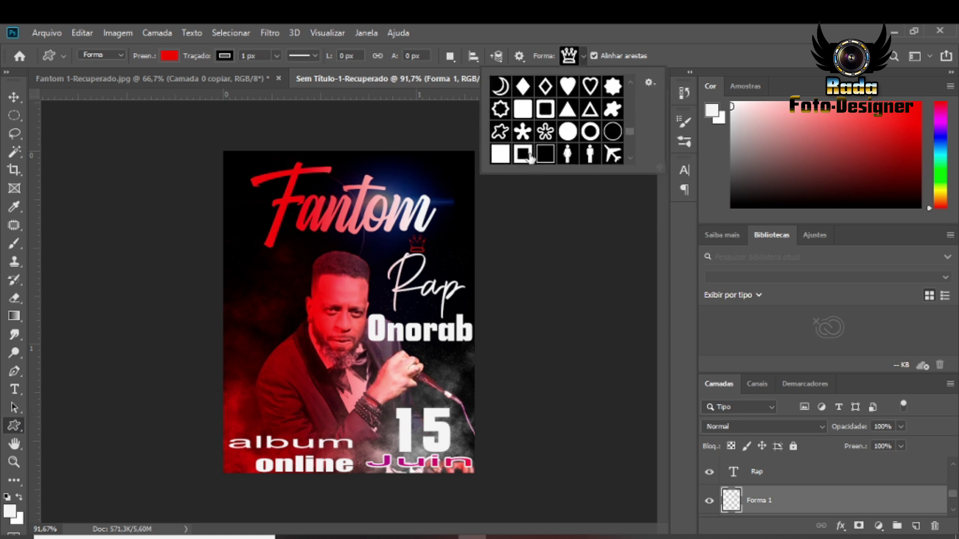
{"action": "scroll", "coordinate": [531, 159], "scroll_direction": "up", "scroll_amount": 3}
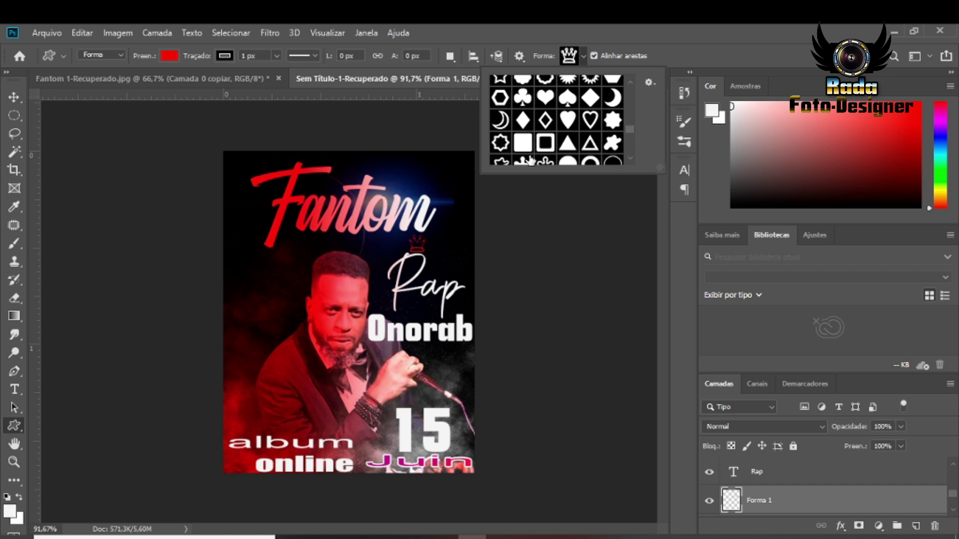
{"action": "scroll", "coordinate": [531, 159], "scroll_direction": "up", "scroll_amount": 1}
{"action": "left_click", "coordinate": [496, 100]}
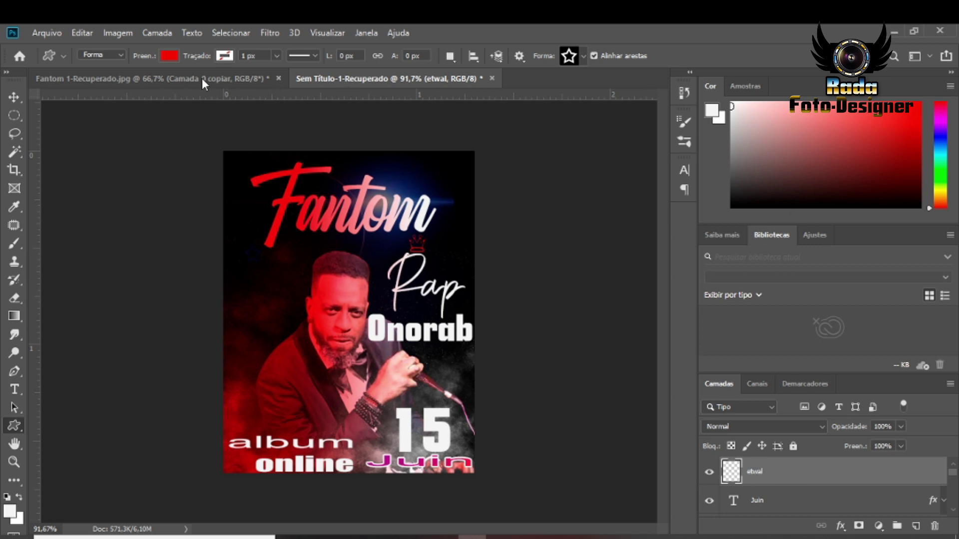
{"action": "left_click_drag", "start_coordinate": [241, 242], "coordinate": [266, 270]}
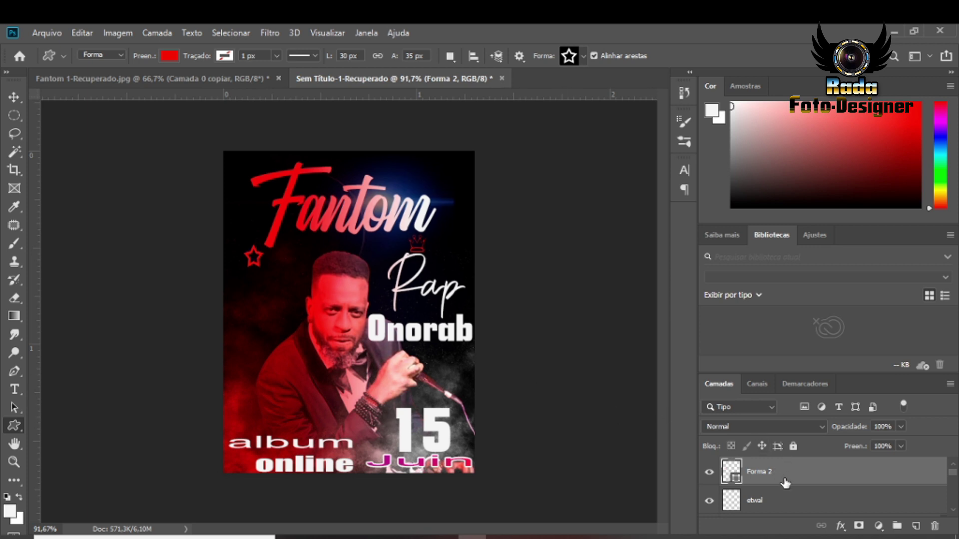
- Set the star's fill to dark blue and hide the "etwal" layer
{"action": "left_click", "coordinate": [170, 56]}
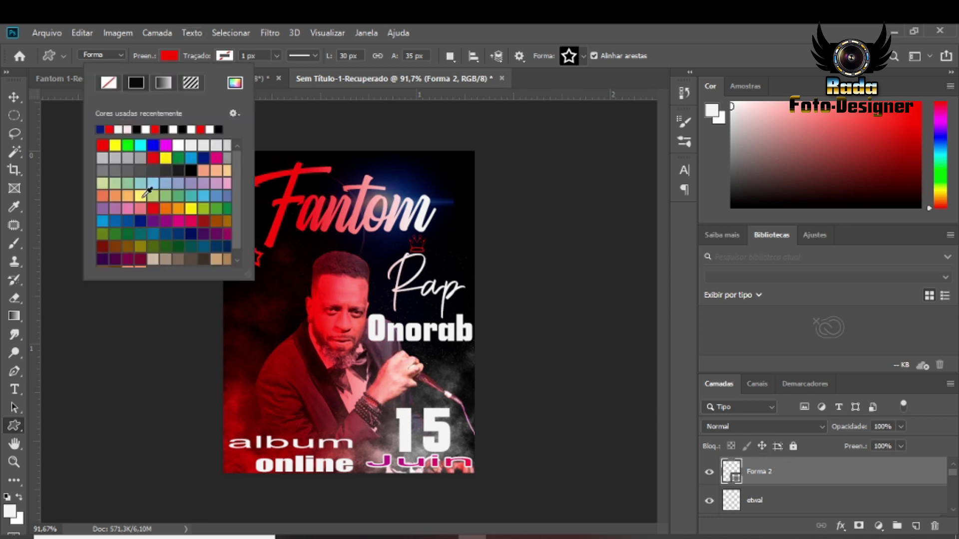
{"action": "left_click", "coordinate": [209, 158]}
{"action": "left_click", "coordinate": [807, 474]}
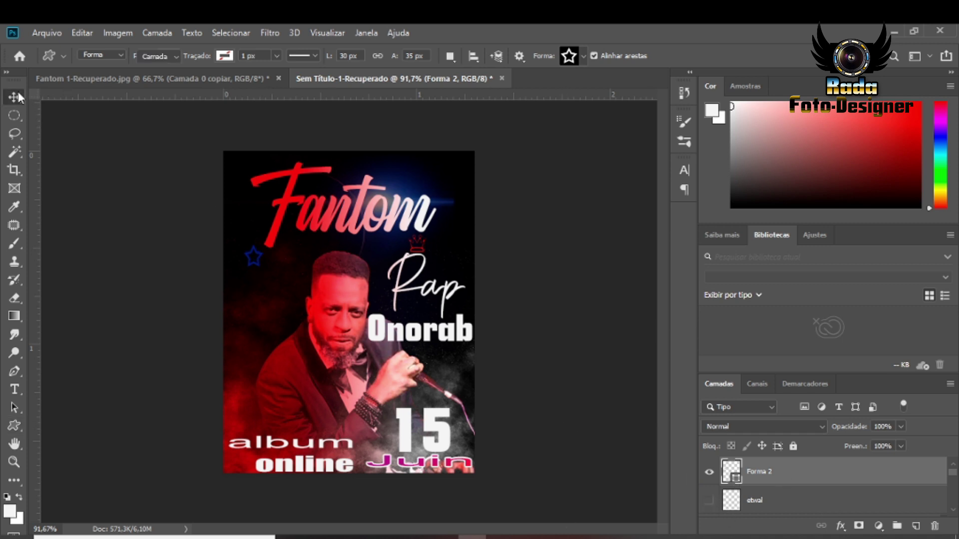
- Move the blue star slightly up toward the "F" of "Fantom" with Free Transform
{"action": "key", "text": "v"}
{"action": "left_click_drag", "start_coordinate": [254, 257], "coordinate": [253, 258]}
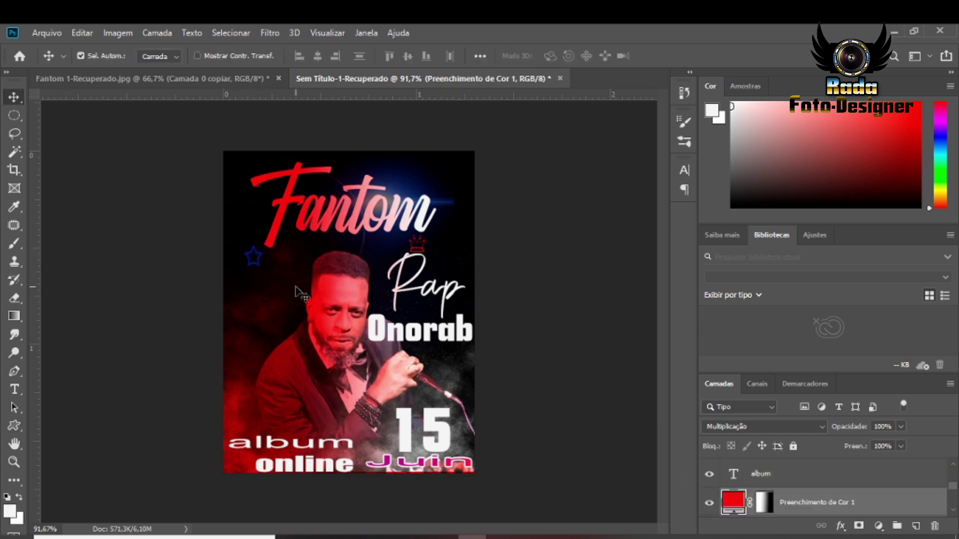
{"action": "key", "text": "ctrl+t"}
{"action": "scroll", "coordinate": [808, 501], "scroll_direction": "up", "scroll_amount": 2}
{"action": "left_click", "coordinate": [808, 472]}
{"action": "key", "text": "ctrl+t"}
{"action": "left_click_drag", "start_coordinate": [253, 268], "coordinate": [256, 262]}
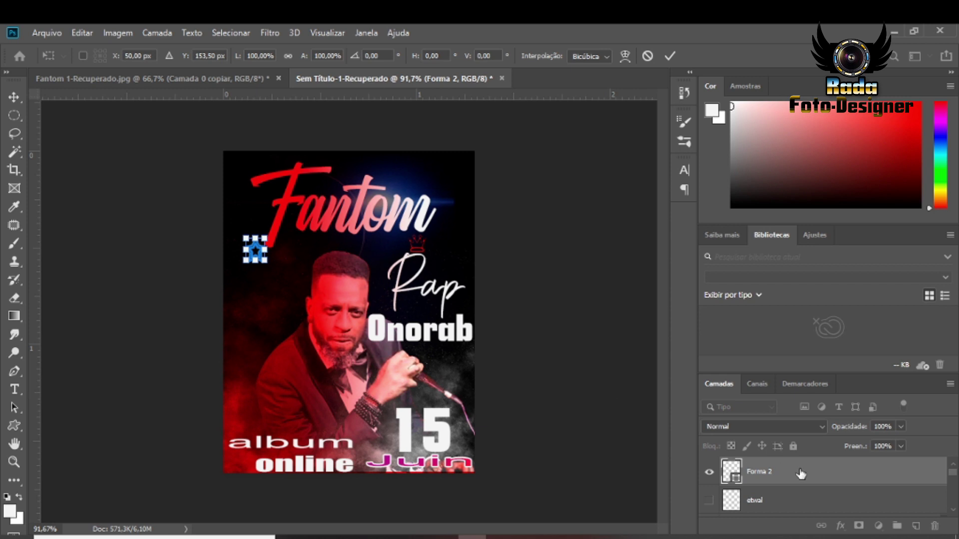
{"action": "key", "text": "Return"}
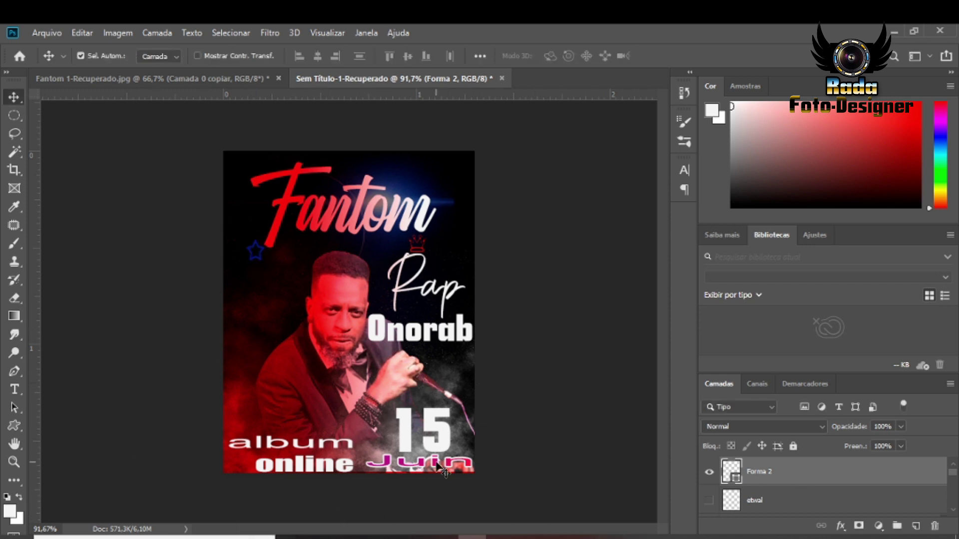
- Redraw the black-to-white linear gradient on the mask of the red "Preenchimento de Cor 1" layer, from the singer's right side leftward
{"action": "scroll", "coordinate": [802, 488], "scroll_direction": "down", "scroll_amount": 2}
{"action": "scroll", "coordinate": [801, 488], "scroll_direction": "down", "scroll_amount": 2}
{"action": "left_click", "coordinate": [796, 478]}
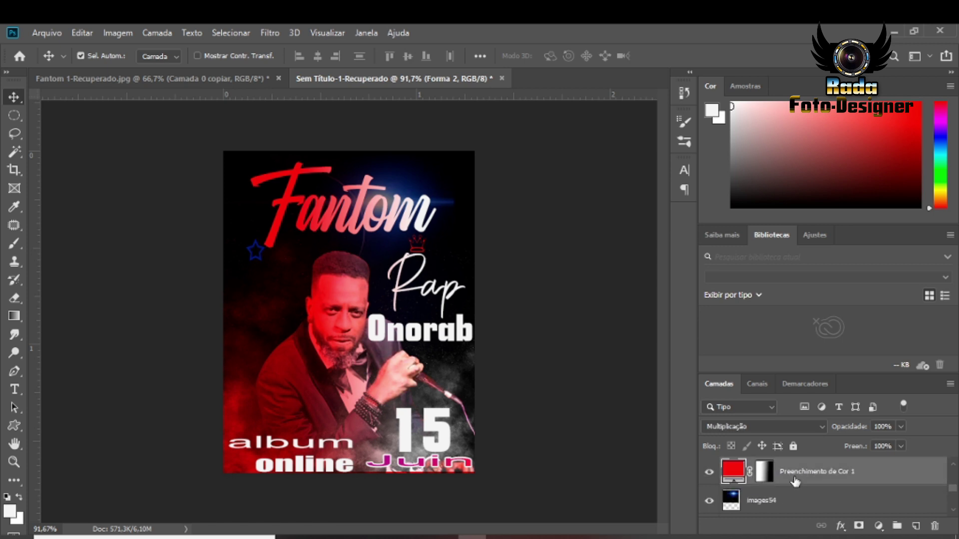
{"action": "key", "text": "ctrl+t"}
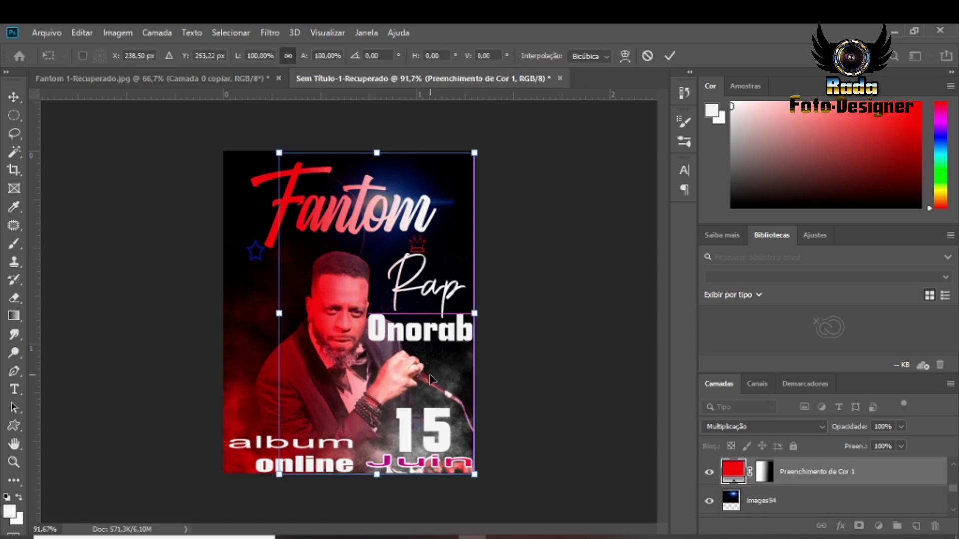
{"action": "key", "text": "Return"}
{"action": "left_click", "coordinate": [764, 473]}
{"action": "key", "text": "d"}
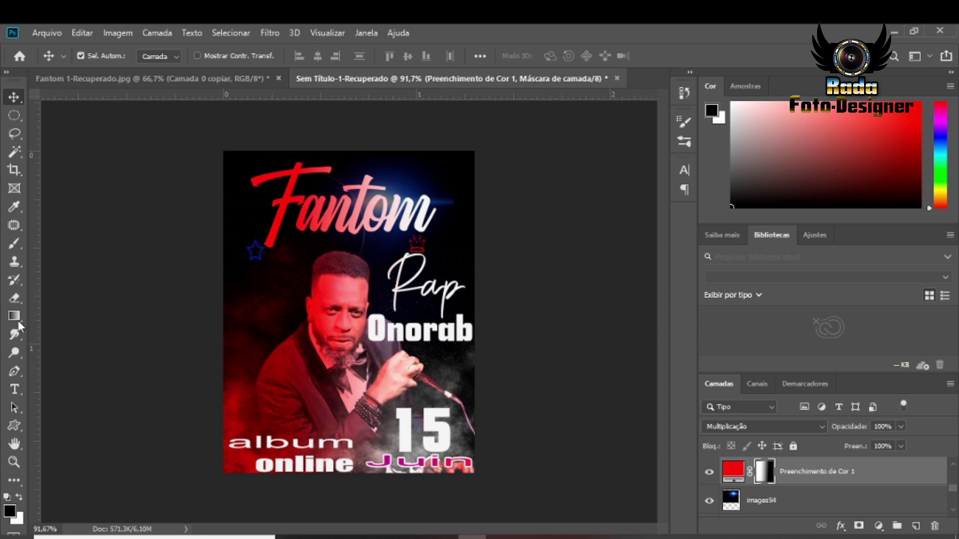
{"action": "left_click", "coordinate": [14, 315]}
{"action": "left_click_drag", "start_coordinate": [491, 351], "coordinate": [311, 339]}
{"action": "left_click_drag", "start_coordinate": [377, 339], "coordinate": [278, 333]}
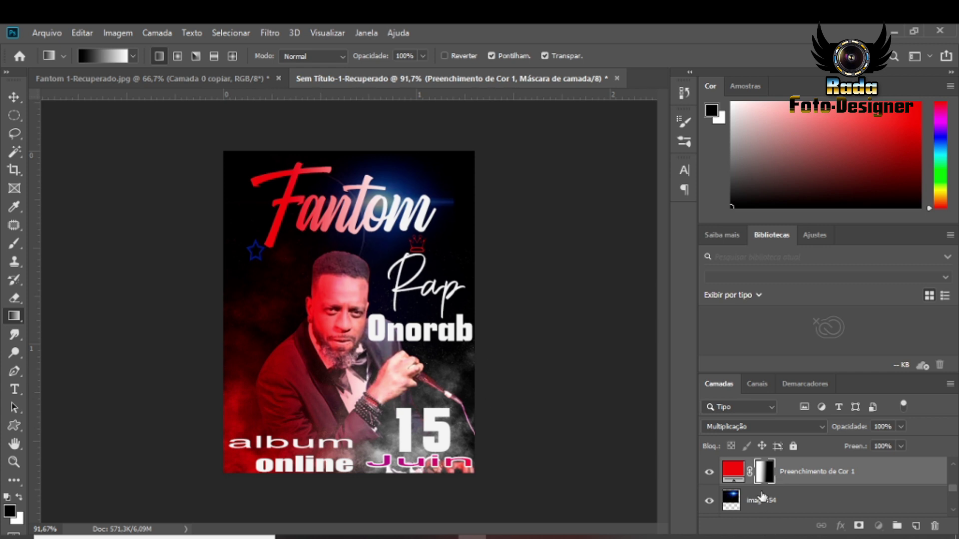
- Add a layer mask to the "images54" flare layer and activate the Brush tool
{"action": "left_click", "coordinate": [762, 497]}
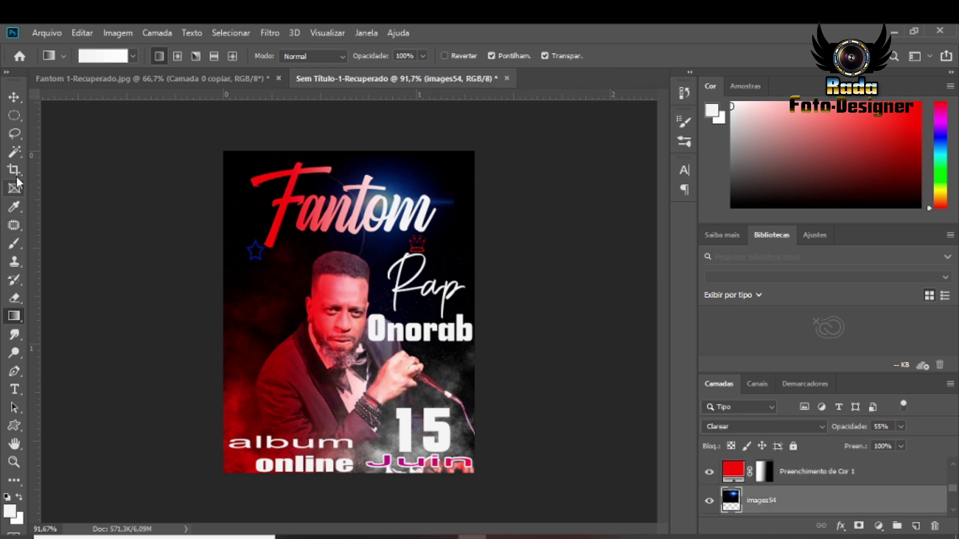
{"action": "left_click", "coordinate": [16, 299]}
{"action": "left_click", "coordinate": [12, 245]}
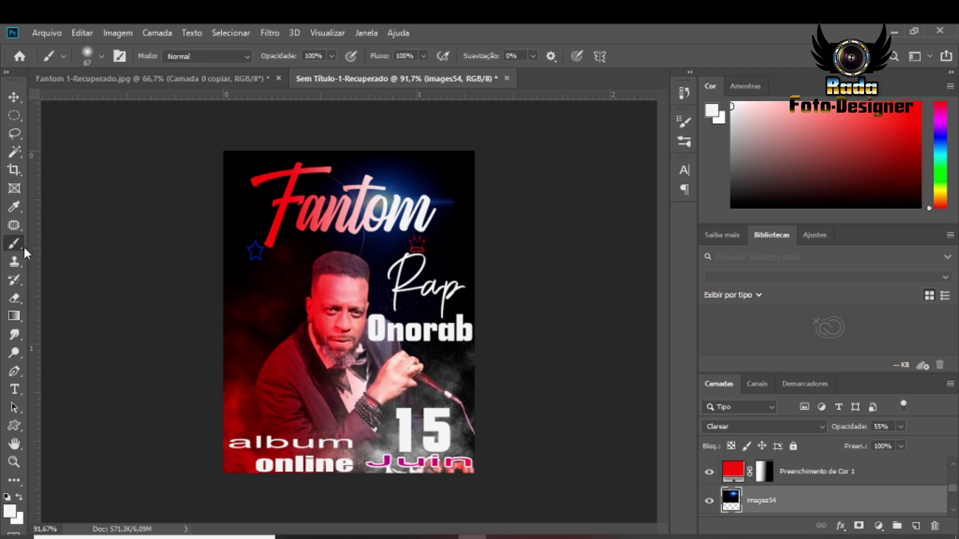
{"action": "left_click", "coordinate": [858, 526]}
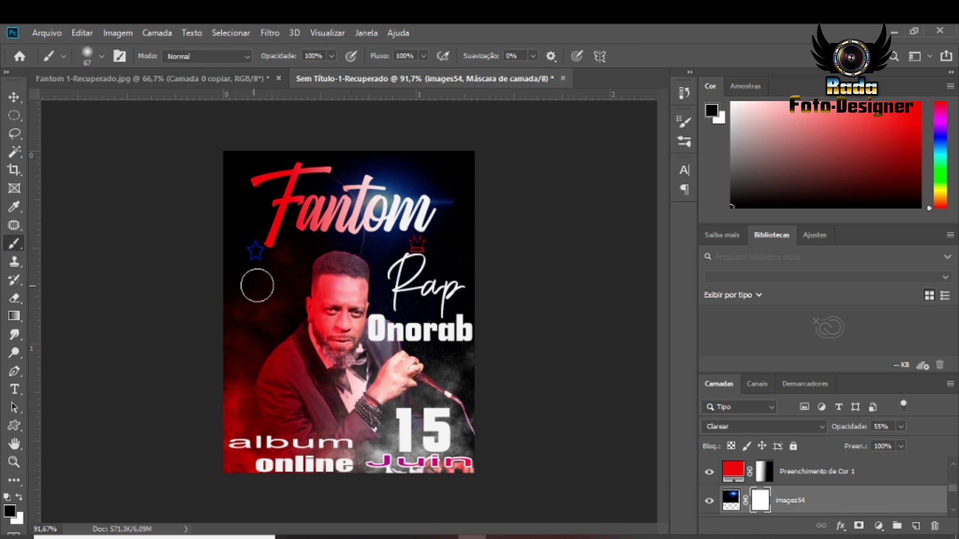
- Paint black on the "images54" layer mask over the flare above the singer's head and toward the poster's upper-left area, then reselect the layer's image
{"action": "left_click_drag", "start_coordinate": [340, 184], "coordinate": [340, 195]}
{"action": "left_click_drag", "start_coordinate": [355, 252], "coordinate": [355, 246]}
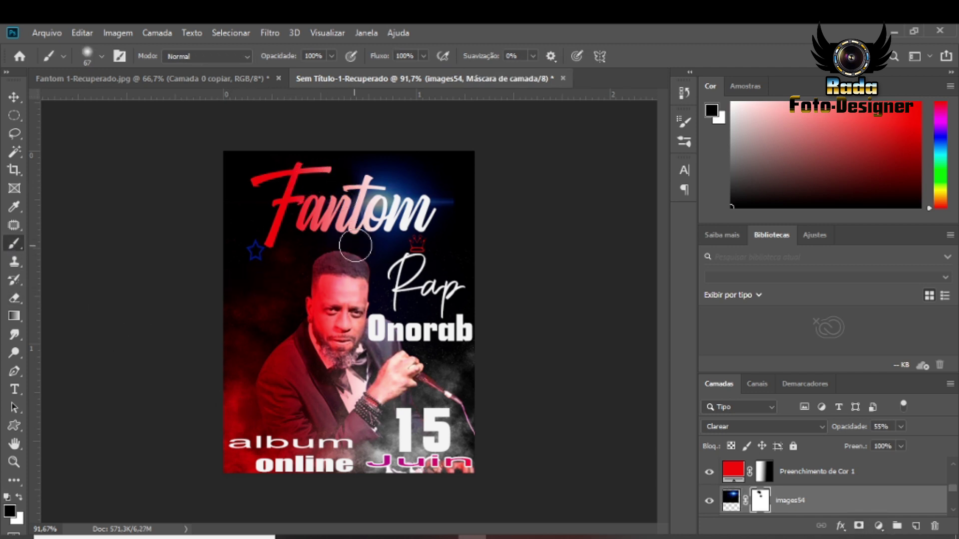
{"action": "mouse_move", "coordinate": [288, 266]}
{"action": "left_mouse_down"}
{"action": "mouse_move", "coordinate": [289, 247]}
{"action": "mouse_move", "coordinate": [217, 202]}
{"action": "left_mouse_up"}
{"action": "left_click", "coordinate": [858, 501]}
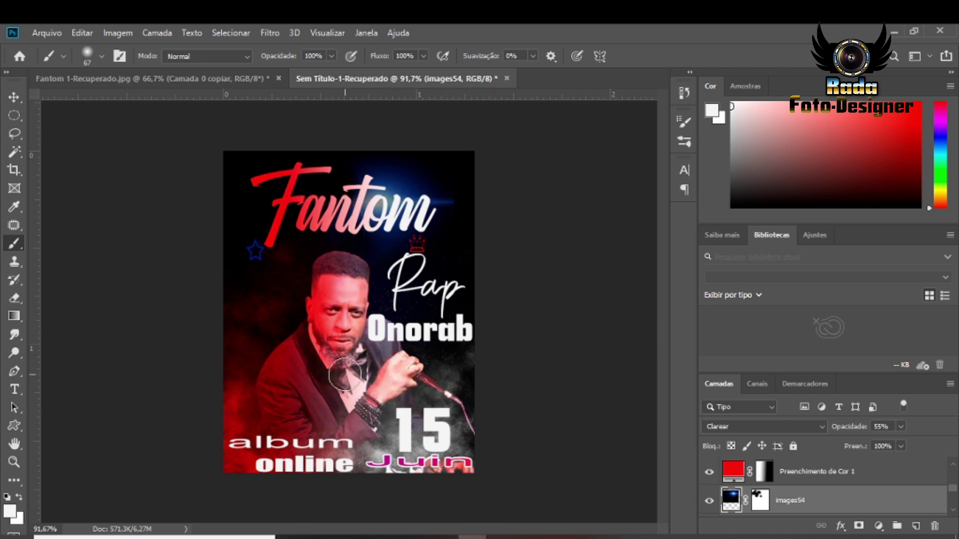
- Scale the "Fantom 1 transp" singer layer to 102.48% and shift it slightly up and right with Free Transform
{"action": "scroll", "coordinate": [802, 505], "scroll_direction": "down", "scroll_amount": 5}
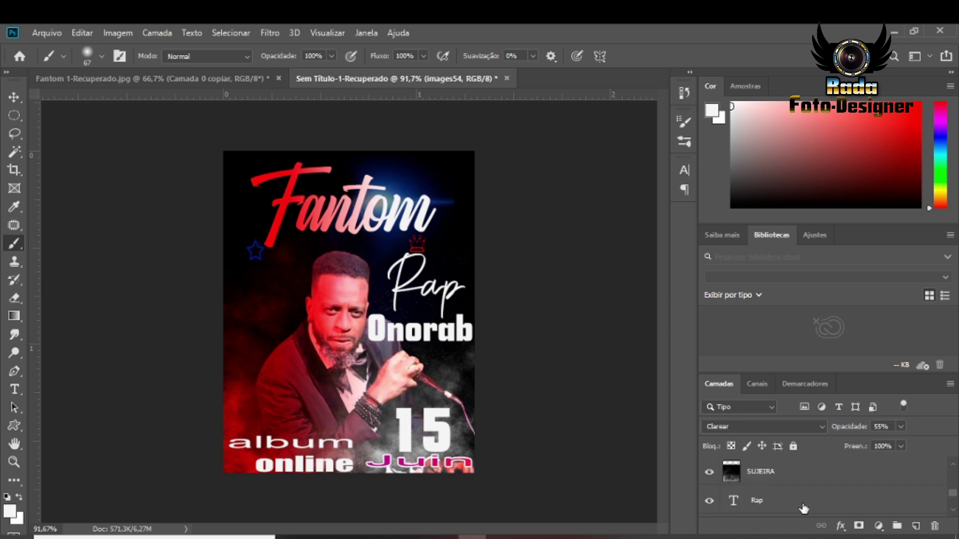
{"action": "left_click", "coordinate": [802, 478]}
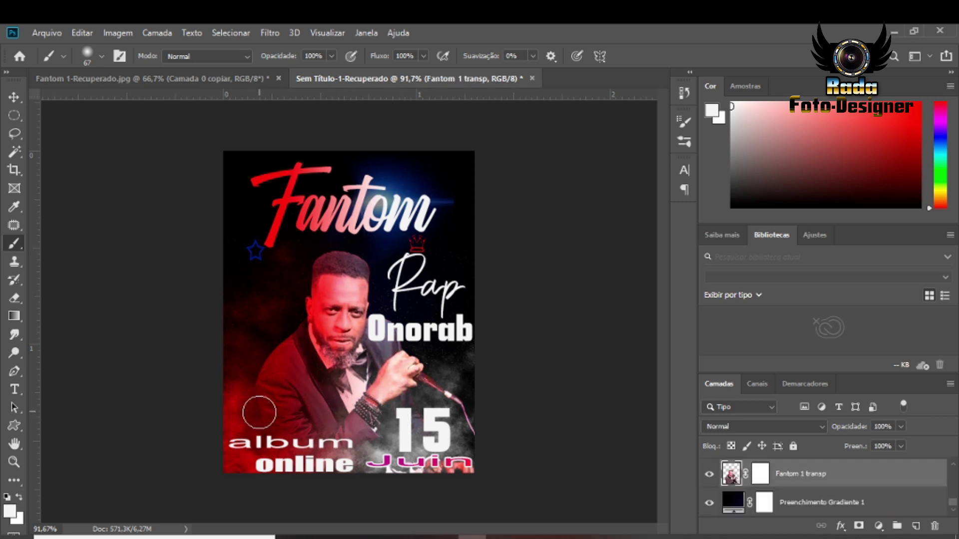
{"action": "key", "text": "ctrl+t"}
{"action": "left_click_drag", "start_coordinate": [254, 251], "coordinate": [249, 246]}
{"action": "left_click_drag", "start_coordinate": [325, 312], "coordinate": [333, 302]}
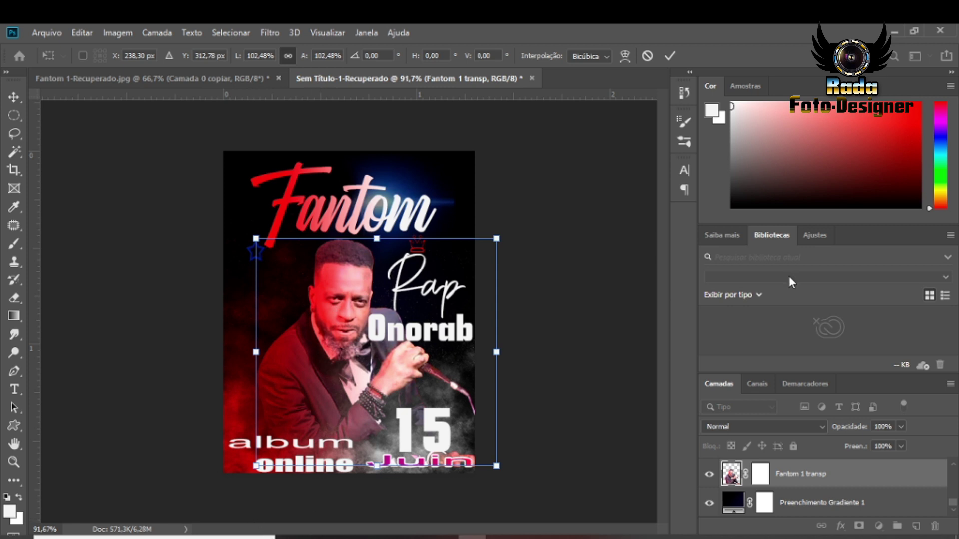
{"action": "key", "text": "Return"}
{"action": "key", "text": "b"}
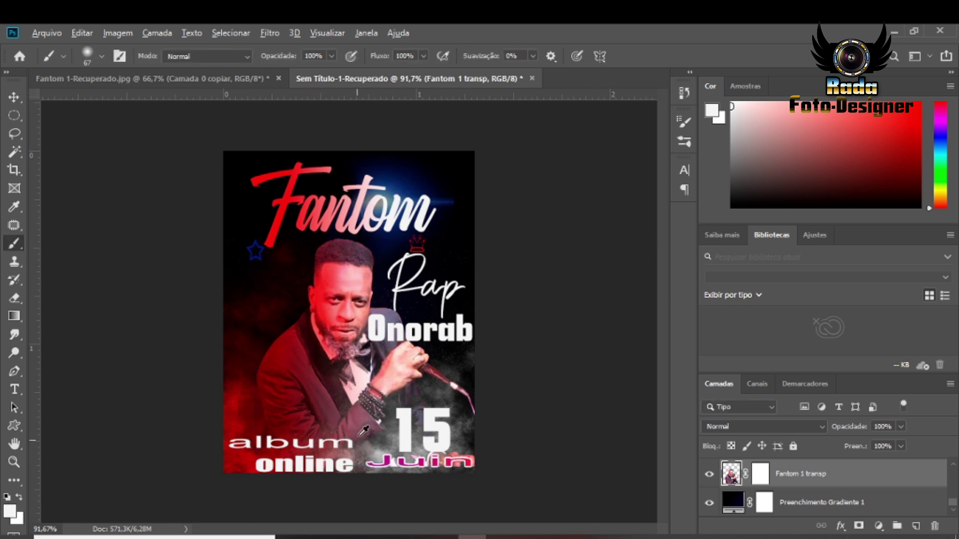
- Examine the poster's overall composition and the singer's new placement at several zoom levels
{"action": "key", "text": "ctrl+1"}
{"action": "scroll", "coordinate": [346, 373], "scroll_direction": "down", "scroll_amount": 1}
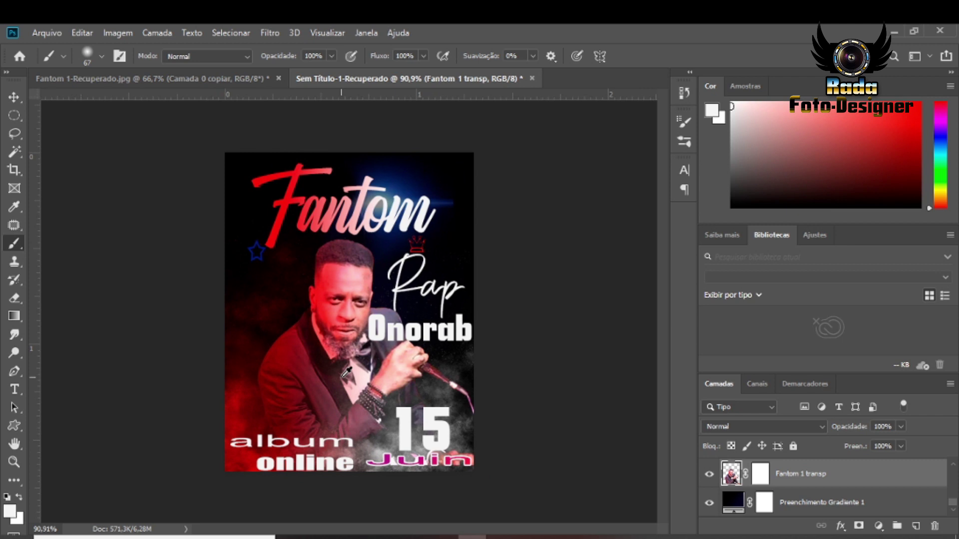
{"action": "scroll", "coordinate": [357, 385], "scroll_direction": "up", "scroll_amount": 1}
{"action": "scroll", "coordinate": [365, 375], "scroll_direction": "down", "scroll_amount": 2}
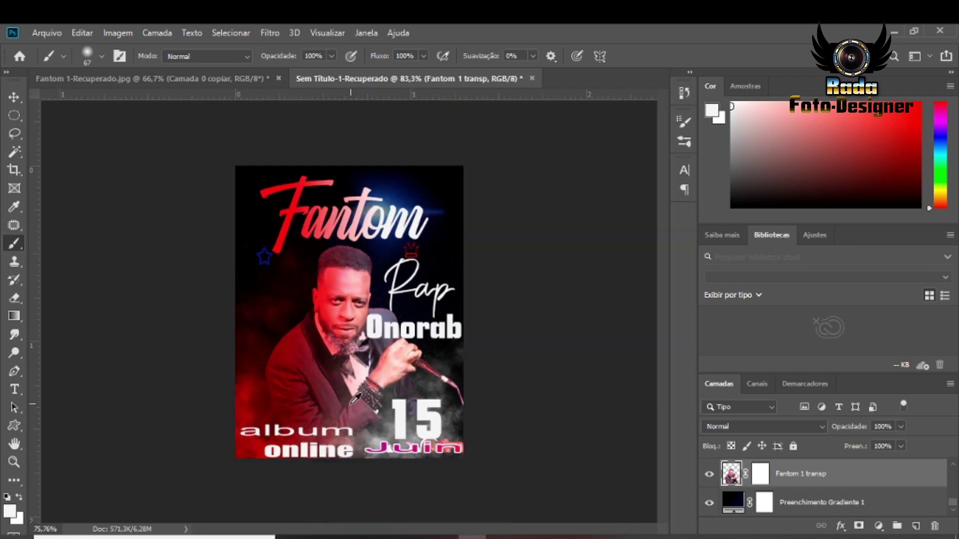
{"action": "scroll", "coordinate": [386, 389], "scroll_direction": "up", "scroll_amount": 1}
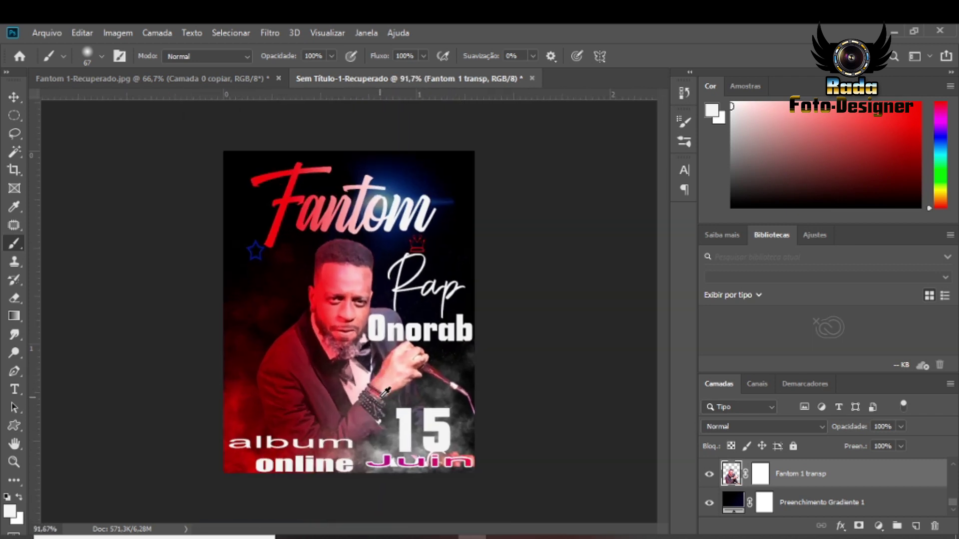
{"action": "scroll", "coordinate": [387, 390], "scroll_direction": "up", "scroll_amount": 1}
{"action": "scroll", "coordinate": [372, 389], "scroll_direction": "up", "scroll_amount": 3}
{"action": "scroll", "coordinate": [363, 398], "scroll_direction": "down", "scroll_amount": 3}
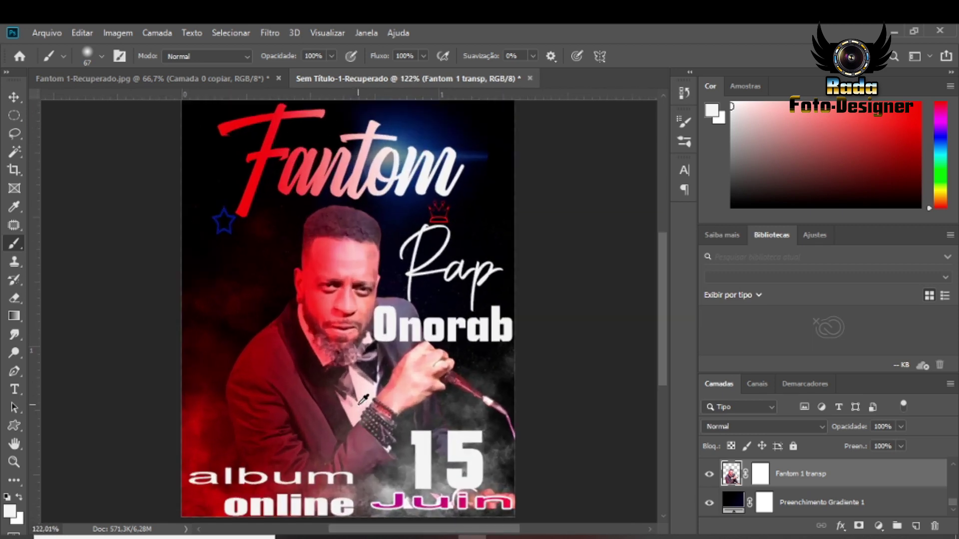
- Place the "Logo Rada Fotografico" image from the "Rada Fotografico" folder on drive B: as an embedded object
{"action": "left_click", "coordinate": [65, 37]}
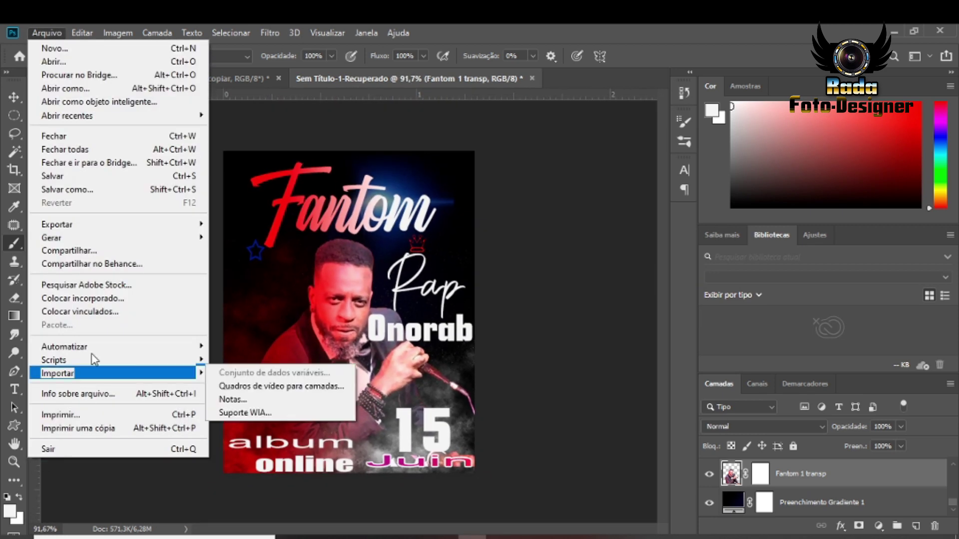
{"action": "left_click", "coordinate": [70, 319]}
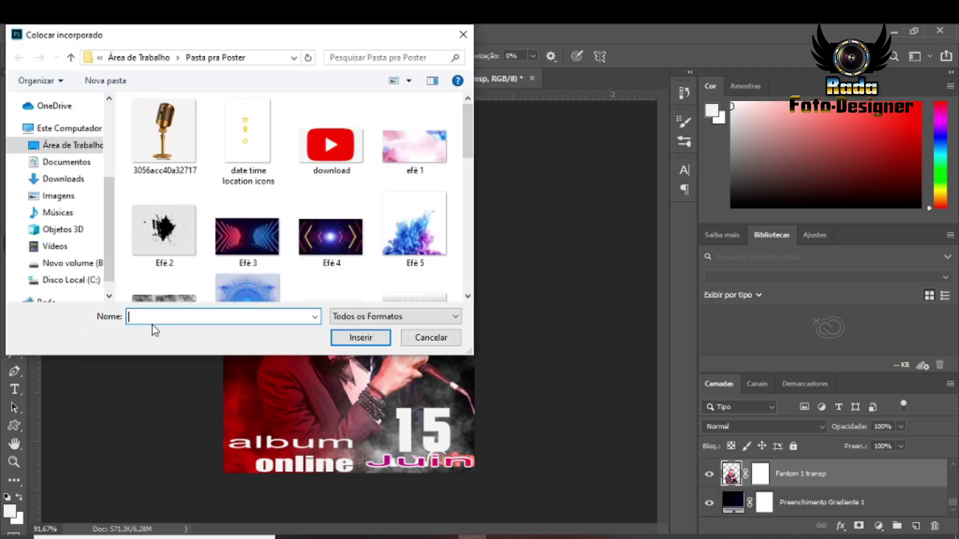
{"action": "scroll", "coordinate": [156, 225], "scroll_direction": "down", "scroll_amount": 5}
{"action": "left_click", "coordinate": [64, 264]}
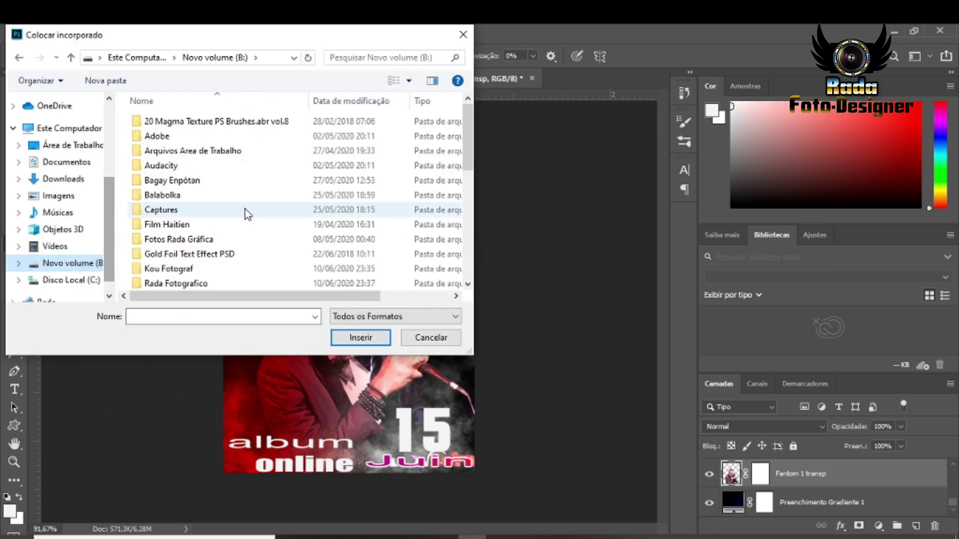
{"action": "double_click", "coordinate": [223, 285]}
{"action": "scroll", "coordinate": [253, 232], "scroll_direction": "down", "scroll_amount": 15}
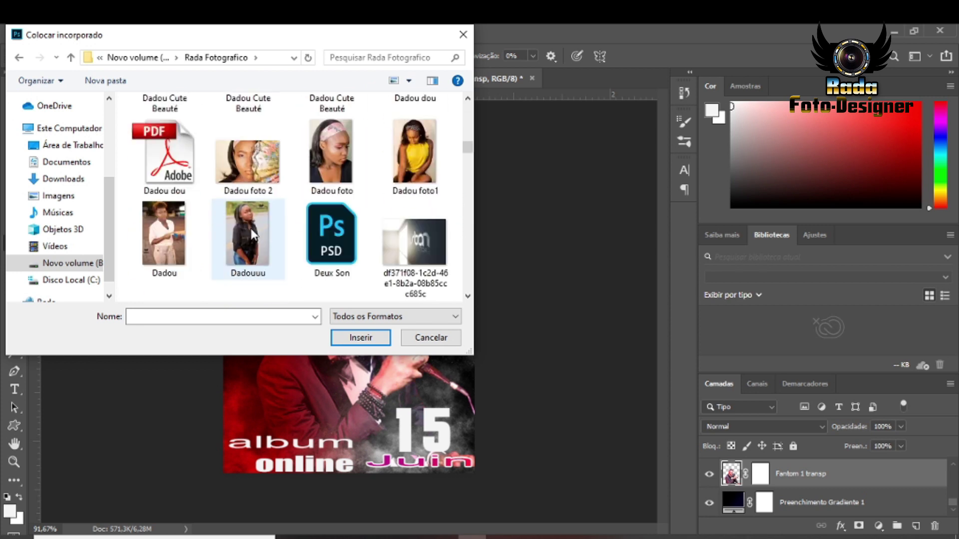
{"action": "left_click", "coordinate": [365, 161]}
{"action": "left_click", "coordinate": [361, 338]}
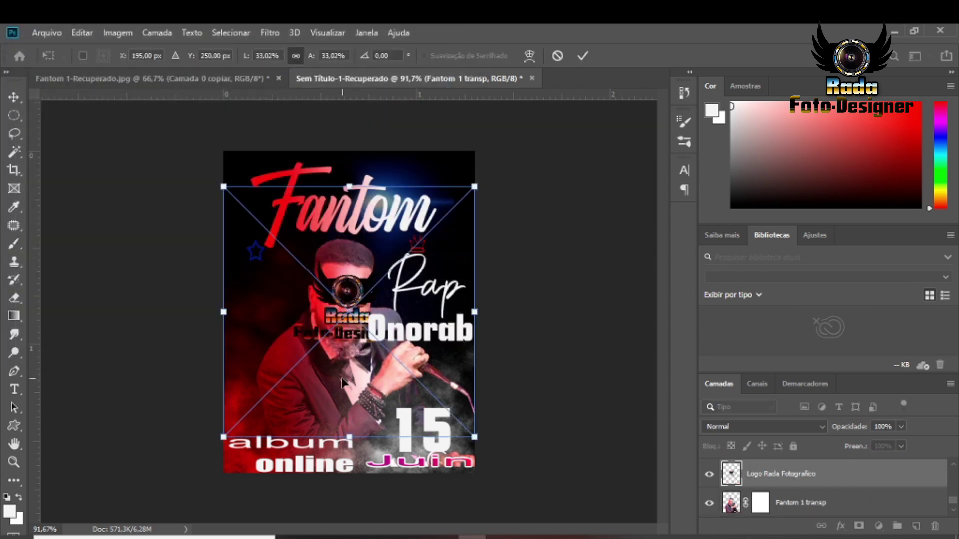
- Shrink the placed logo to a small mark and position it between "album" and "15" near the poster's lower edge
{"action": "left_click_drag", "start_coordinate": [474, 186], "coordinate": [335, 324]}
{"action": "left_click_drag", "start_coordinate": [294, 379], "coordinate": [380, 429]}
{"action": "left_click_drag", "start_coordinate": [432, 492], "coordinate": [398, 453]}
{"action": "left_click_drag", "start_coordinate": [353, 416], "coordinate": [372, 439]}
{"action": "key", "text": "Return"}
{"action": "key", "text": "b"}
- Move the "Logo Rada Fotografico" layer up the layer stack to just above the "SUJEIRA" layer
{"action": "scroll", "coordinate": [824, 488], "scroll_direction": "up", "scroll_amount": 3}
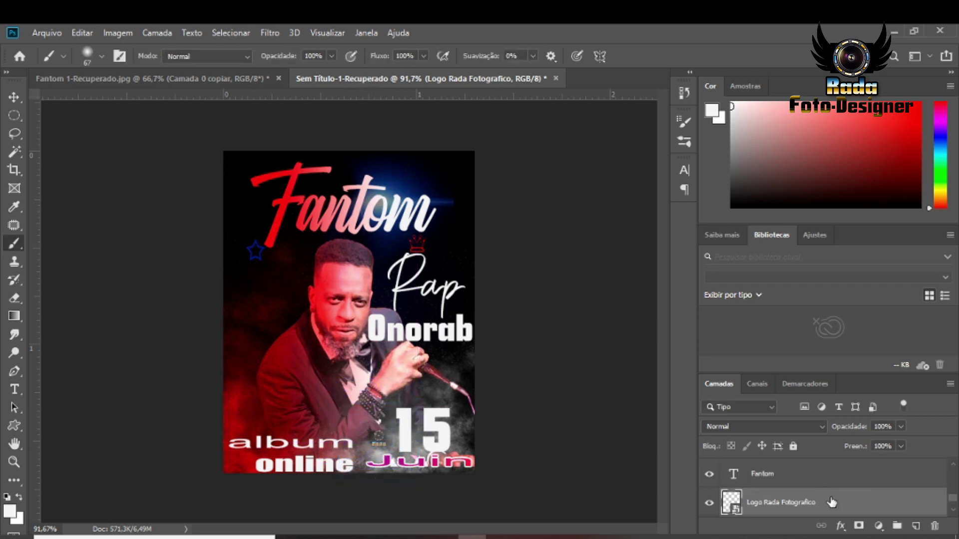
{"action": "scroll", "coordinate": [821, 493], "scroll_direction": "down", "scroll_amount": 1}
{"action": "left_click_drag", "start_coordinate": [823, 494], "coordinate": [827, 465]}
{"action": "scroll", "coordinate": [829, 495], "scroll_direction": "up", "scroll_amount": 1}
{"action": "left_click_drag", "start_coordinate": [848, 509], "coordinate": [836, 462]}
{"action": "scroll", "coordinate": [834, 507], "scroll_direction": "up", "scroll_amount": 1}
{"action": "key", "text": "ctrl+bracketright"}
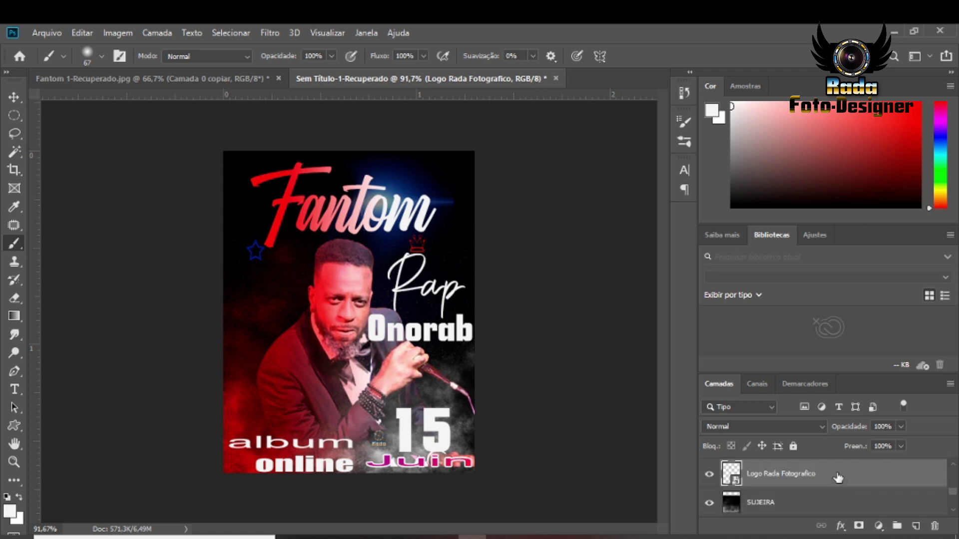
- Rasterize the logo layer and move the logo slightly left, away from the "15" text
{"action": "right_click", "coordinate": [892, 479]}
{"action": "left_click", "coordinate": [729, 274]}
{"action": "left_click", "coordinate": [17, 102]}
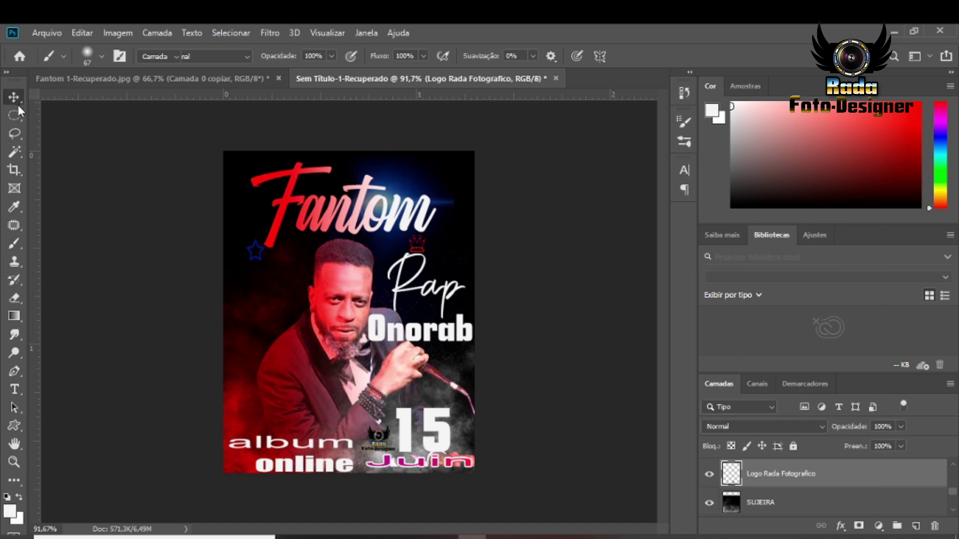
{"action": "left_click_drag", "start_coordinate": [381, 442], "coordinate": [378, 446]}
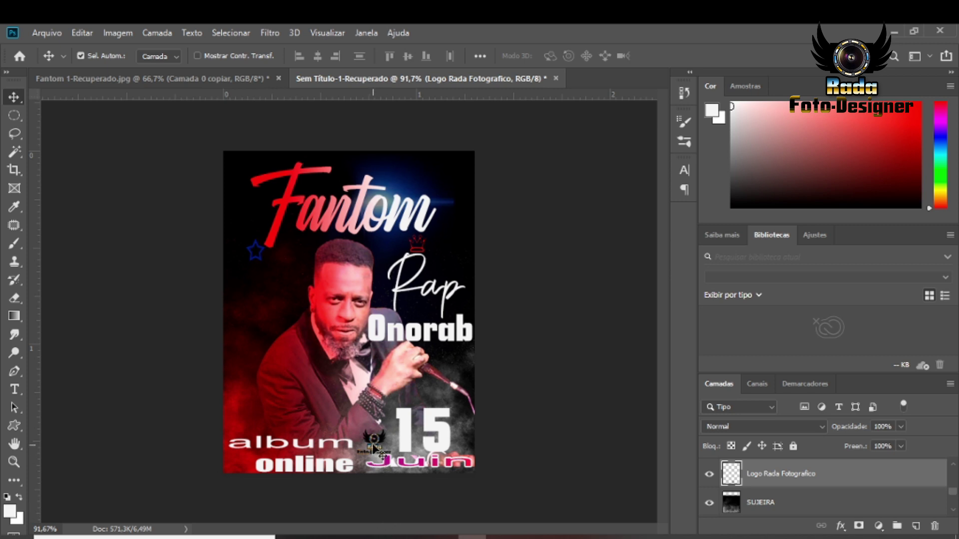
{"action": "left_click_drag", "start_coordinate": [371, 447], "coordinate": [367, 444]}
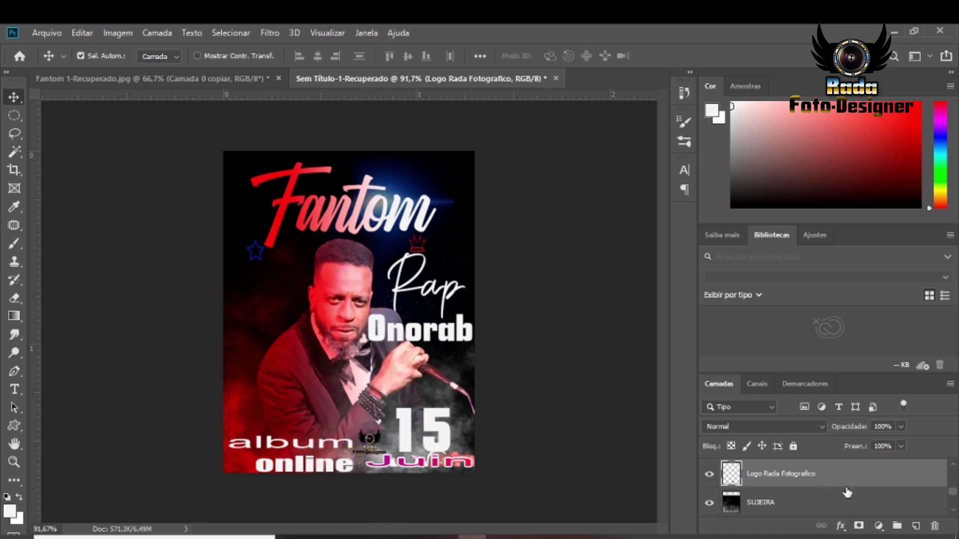
{"action": "scroll", "coordinate": [411, 406], "scroll_direction": "up", "scroll_amount": 5}
{"action": "scroll", "coordinate": [410, 437], "scroll_direction": "down", "scroll_amount": 1}
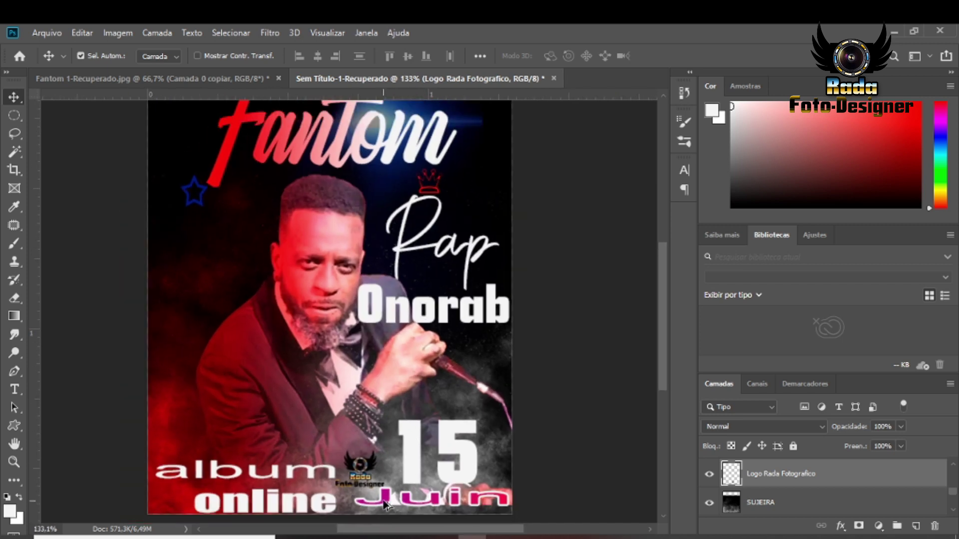
{"action": "scroll", "coordinate": [385, 501], "scroll_direction": "up", "scroll_amount": 3}
{"action": "scroll", "coordinate": [384, 499], "scroll_direction": "down", "scroll_amount": 5}
{"action": "scroll", "coordinate": [337, 463], "scroll_direction": "down", "scroll_amount": 2}
{"action": "scroll", "coordinate": [327, 455], "scroll_direction": "up", "scroll_amount": 2}
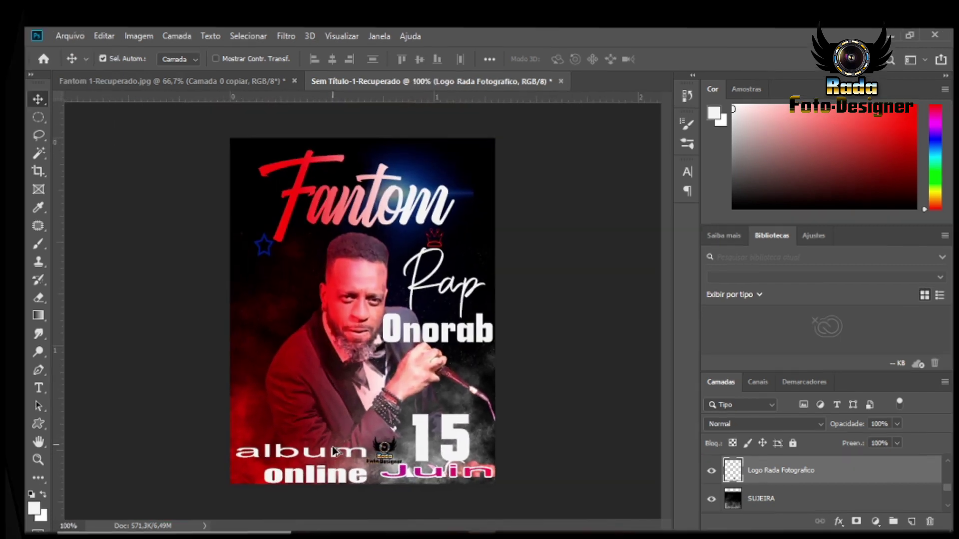